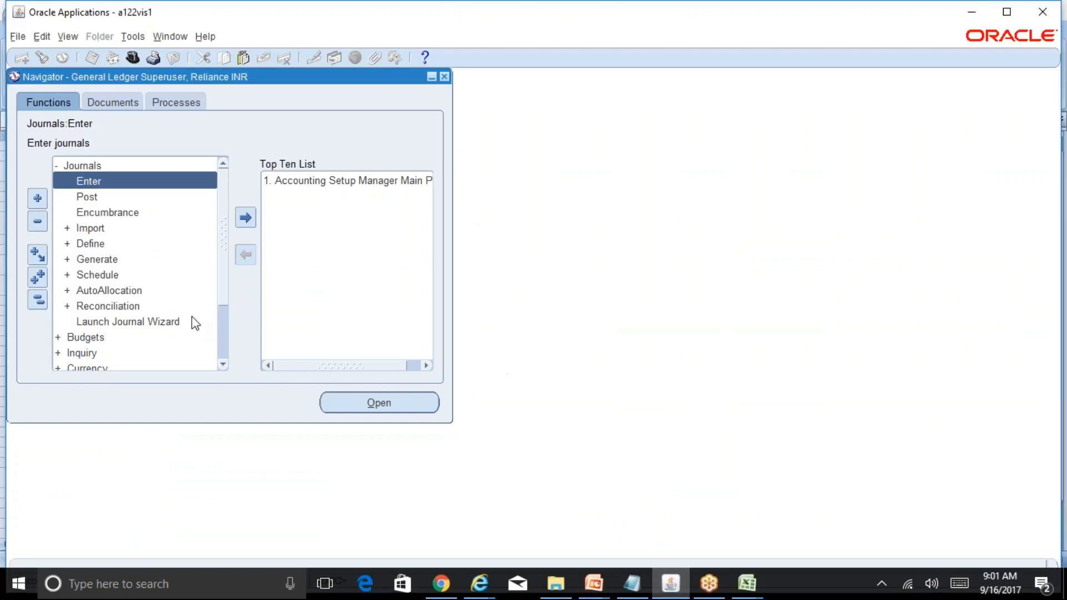
left_click(37, 300)
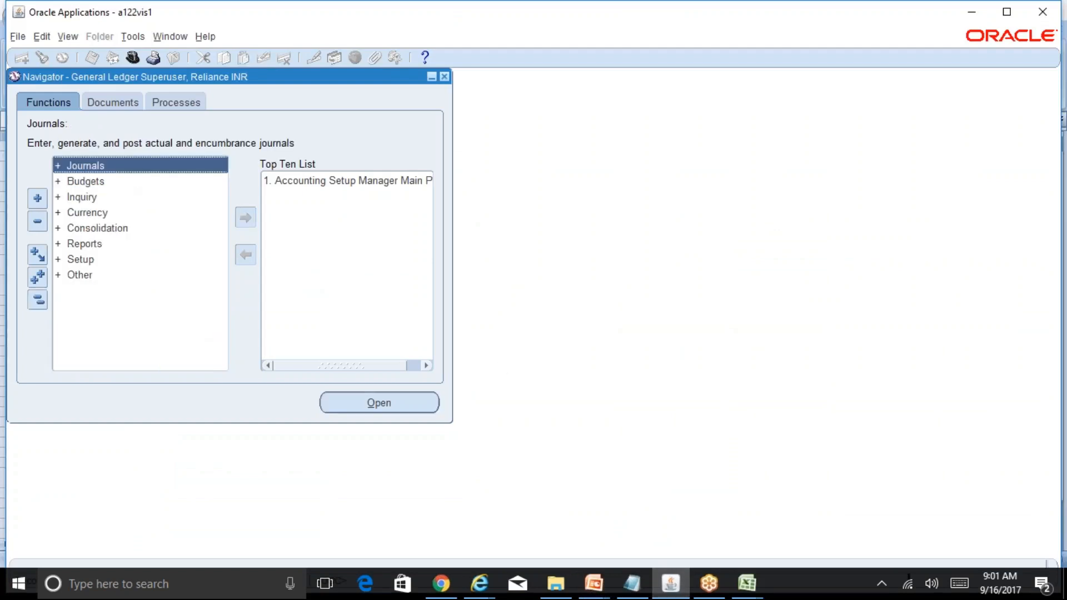
double_click(128, 167)
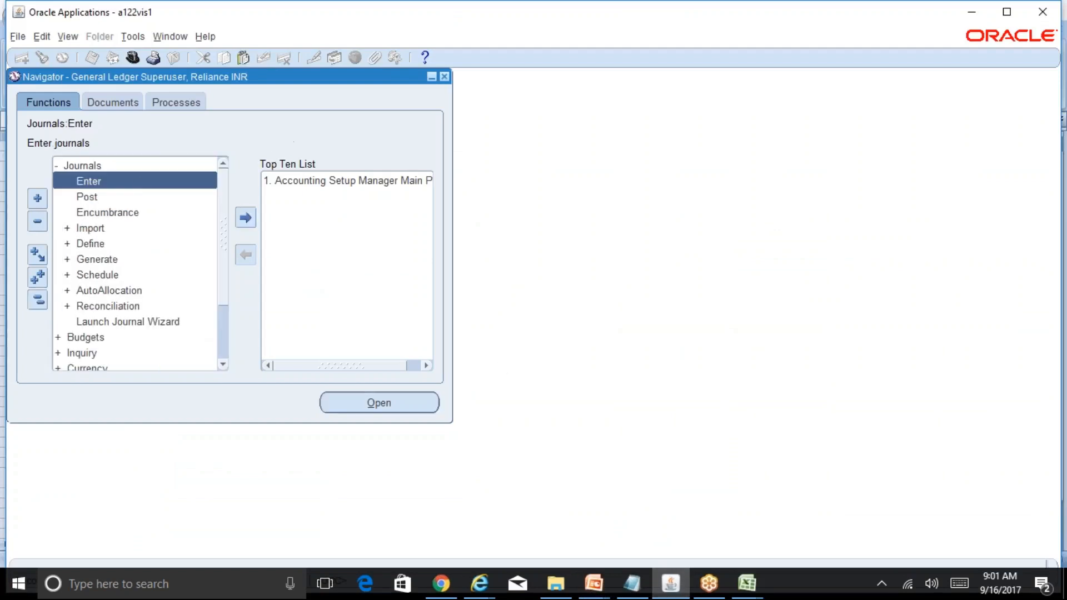
left_click(38, 300)
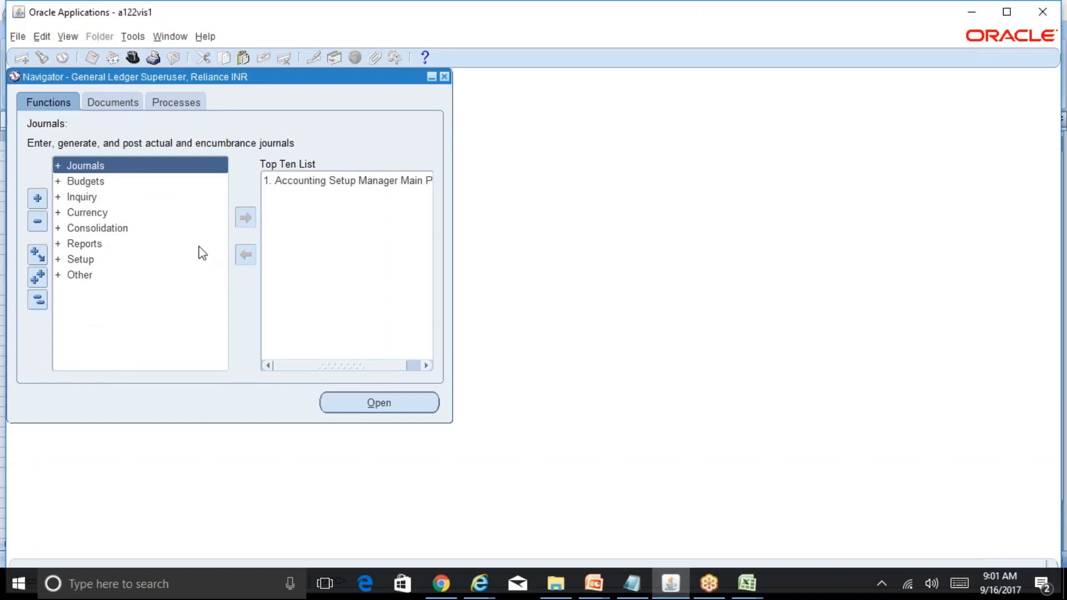
- Switch to the R12 Table of Contents workbook in Excel and open the Running Notes_GL sheet
left_click(748, 584)
left_click(825, 523)
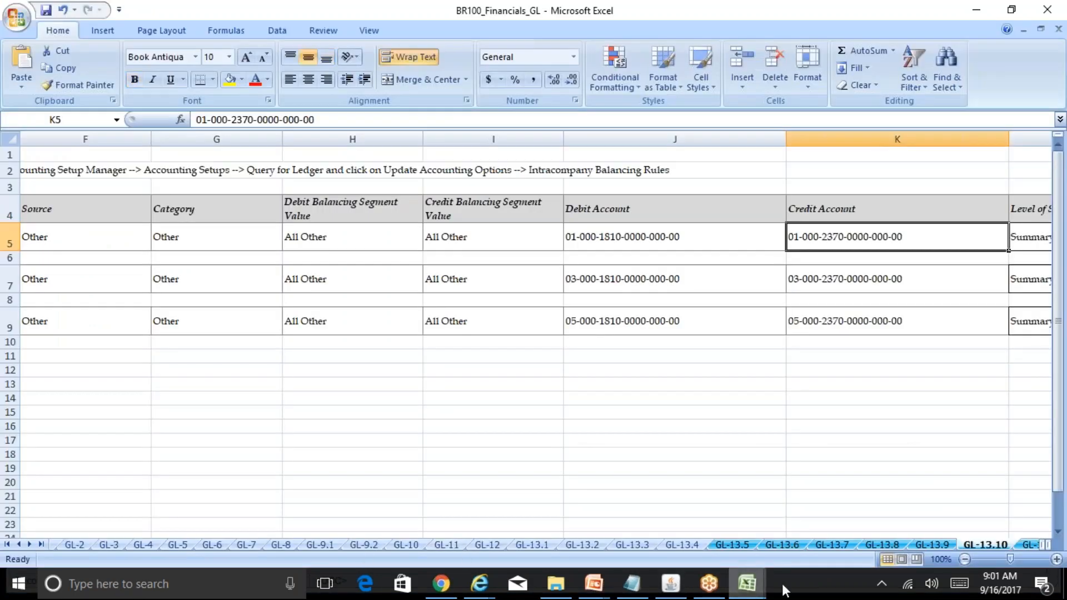
mouse_move(747, 583)
left_click(693, 539)
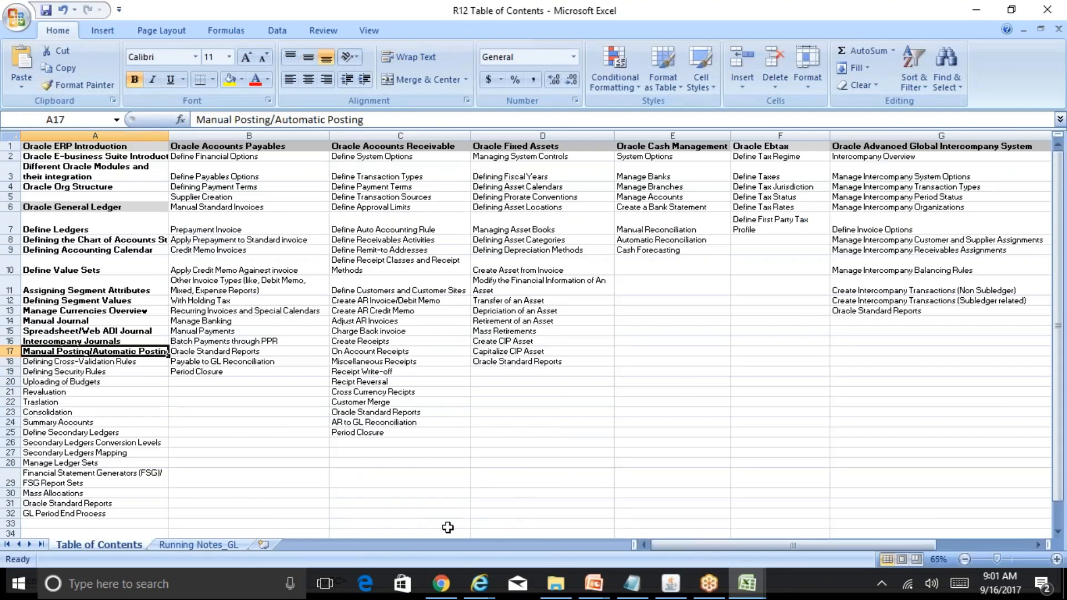
left_click(220, 547)
- List the journals Jrn1, Jnr2 and Jrn3 in cells B101 to B103, below the scenario notes
key("Right")
key("Right")
key("Right")
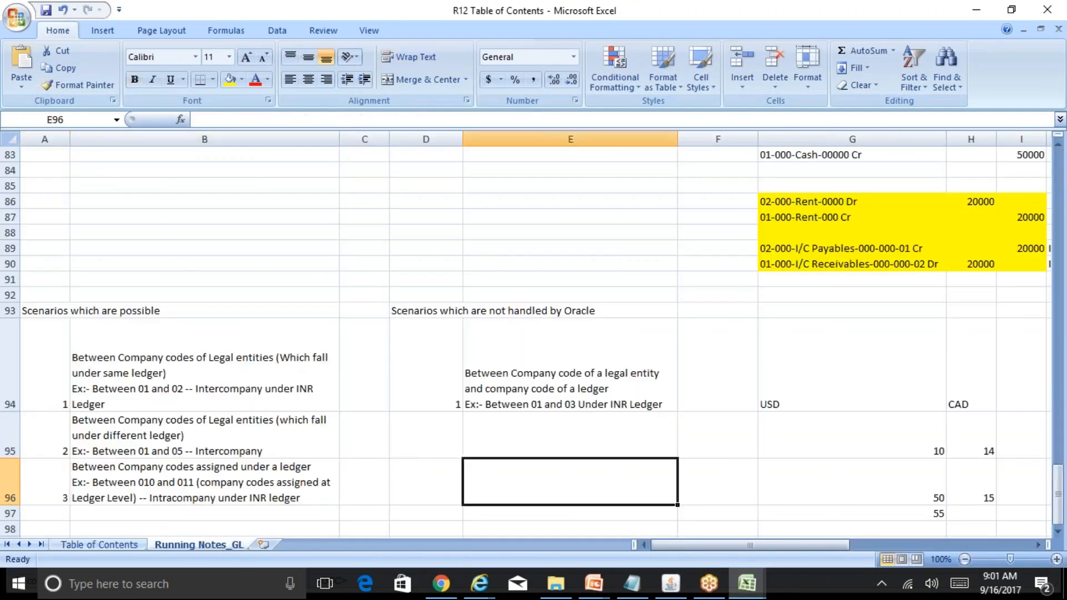
key("Down")
key("Down")
key("Down")
key("Down")
key("Down")
key("Down")
key("Down")
key("Down")
key("Left")
key("Left")
key("Left")
key("Left")
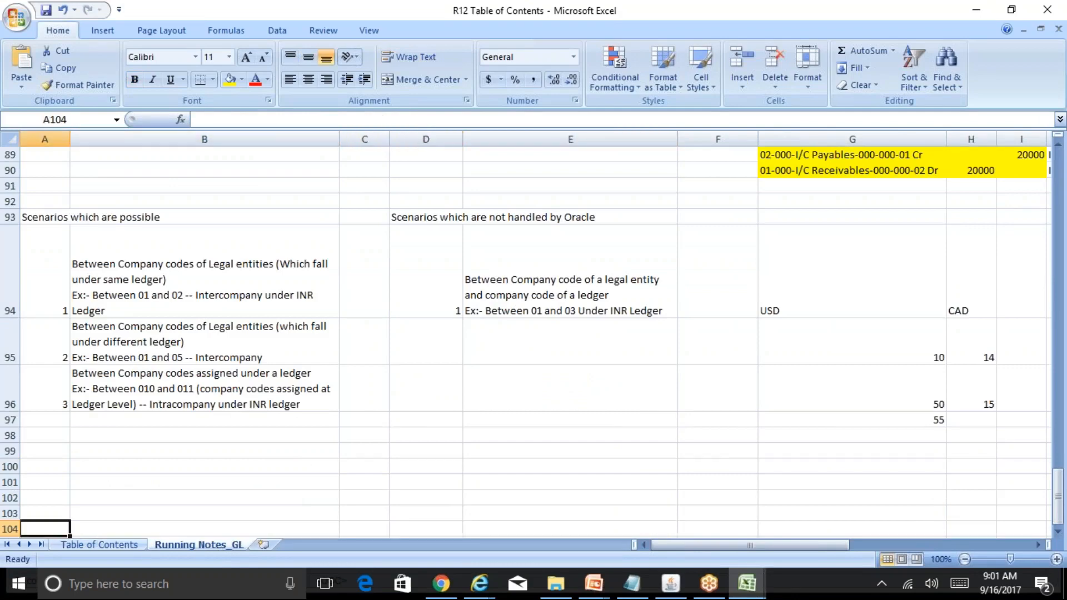
key("Up")
key("Up")
key("Up")
key("Right")
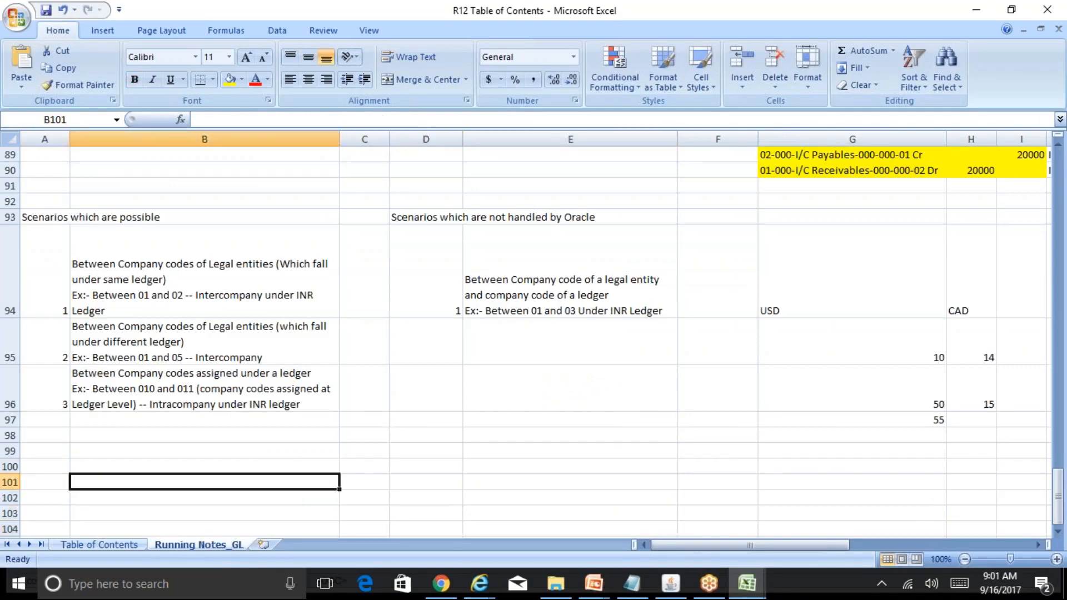
type("Jrn1")
key("Return")
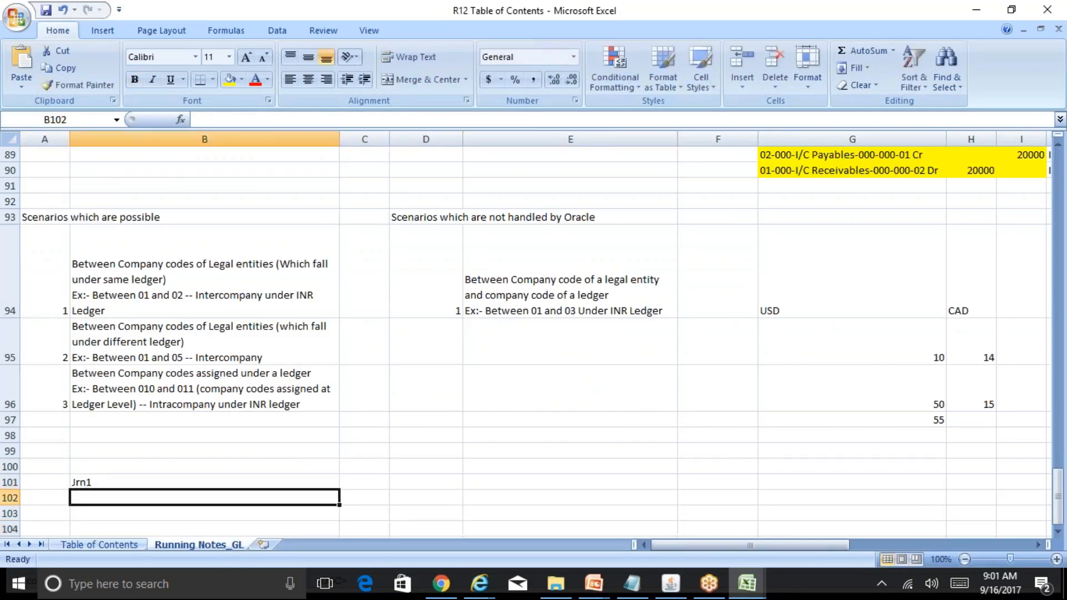
type("Jnr2")
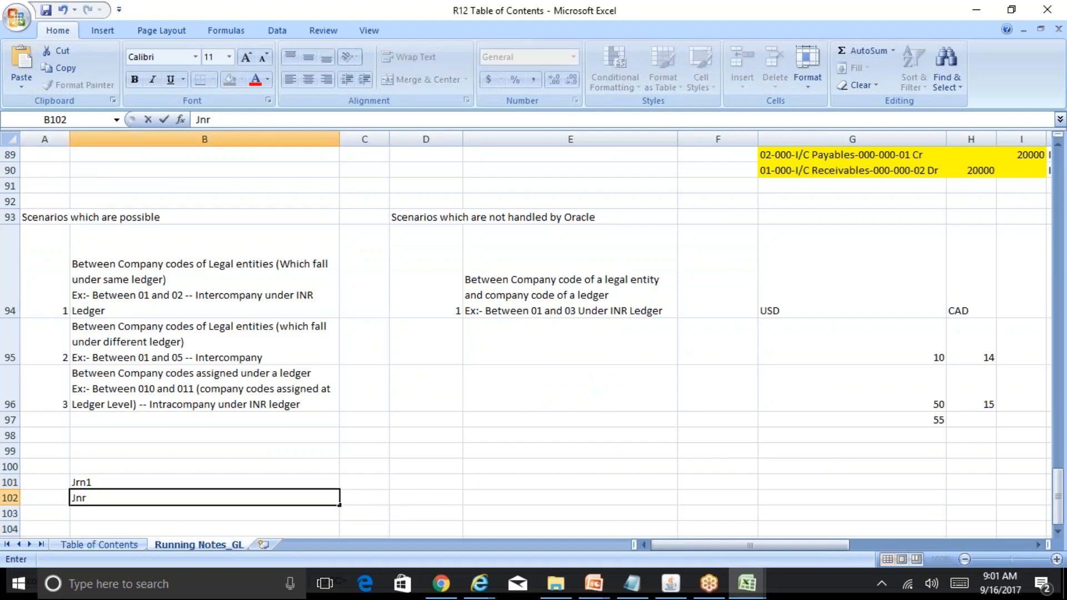
key("Return")
type("Jrn3")
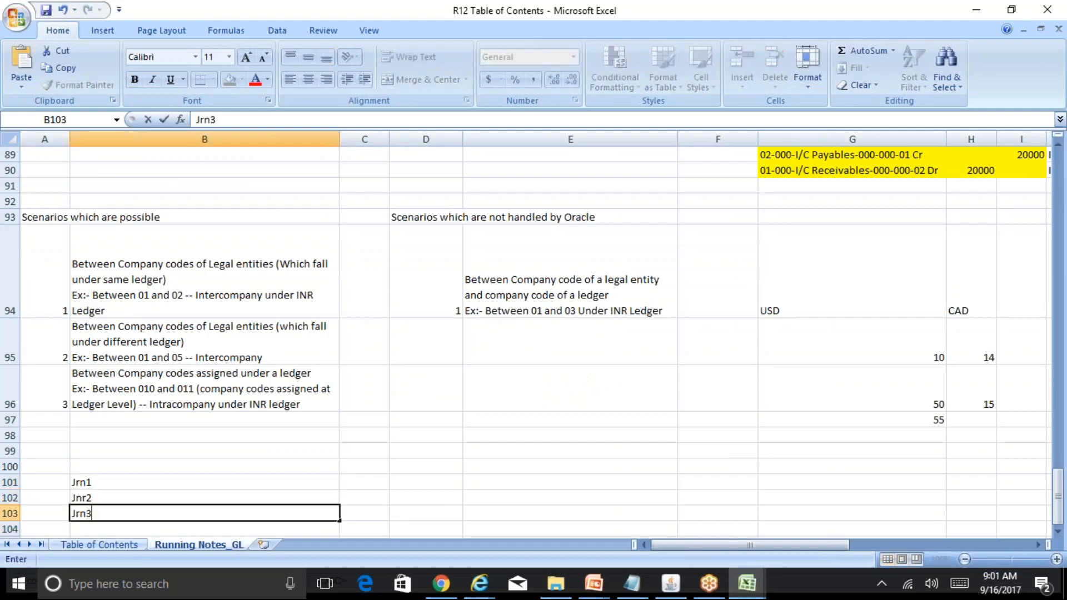
key("Return")
- Mark Jrn1 and Jnr2 as Approved and Jrn3 as Unapproved in C101 to C103, and widen column C to fit
key("Up")
key("Up")
key("Up")
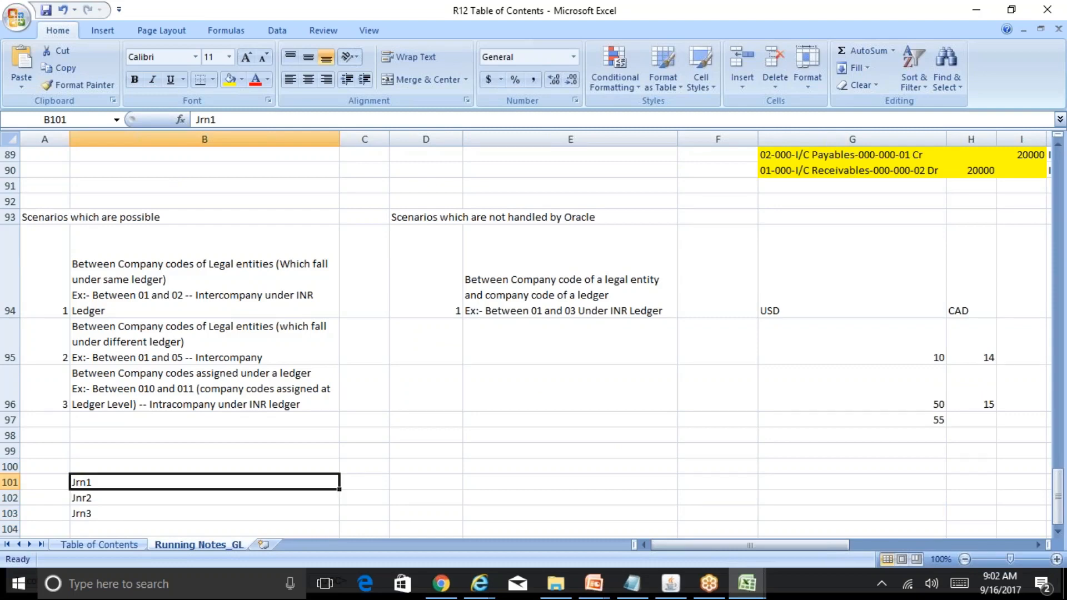
left_click(204, 466)
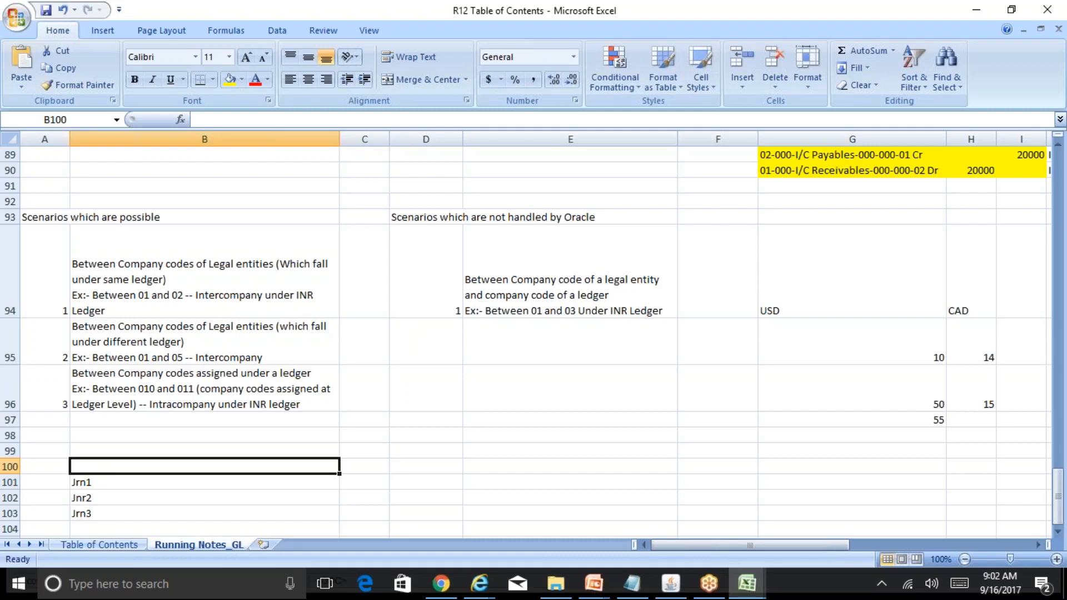
key("Right")
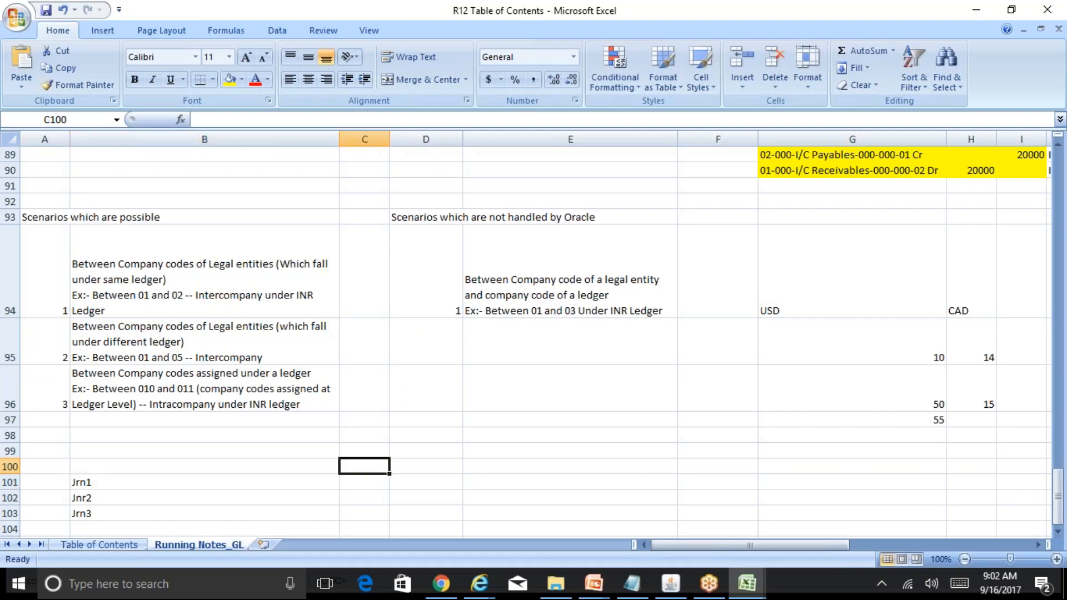
key("Down")
type("Approve")
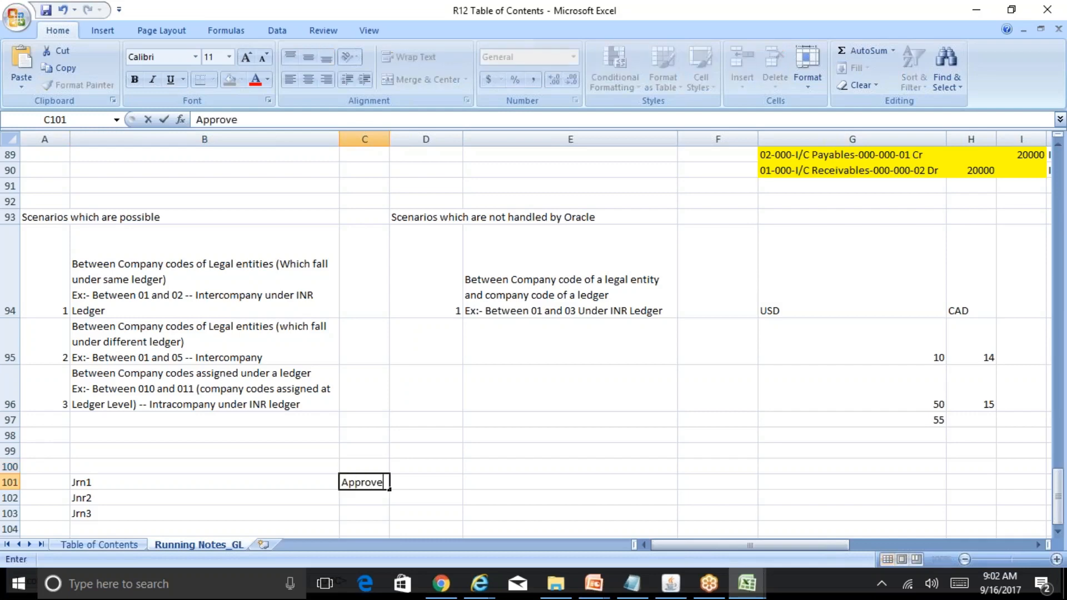
type("d")
key("Return")
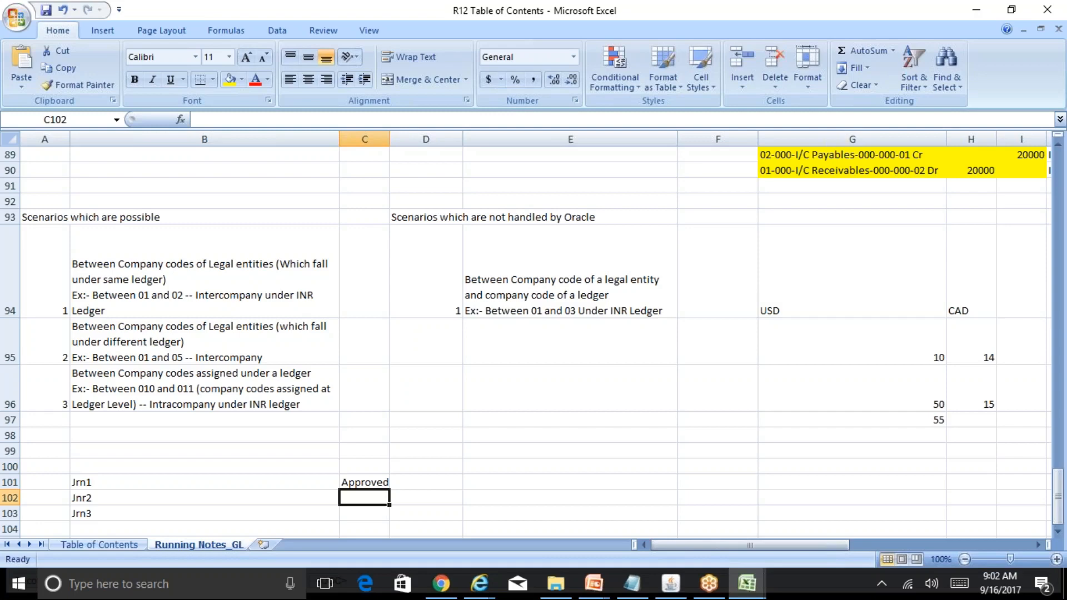
type("Approved")
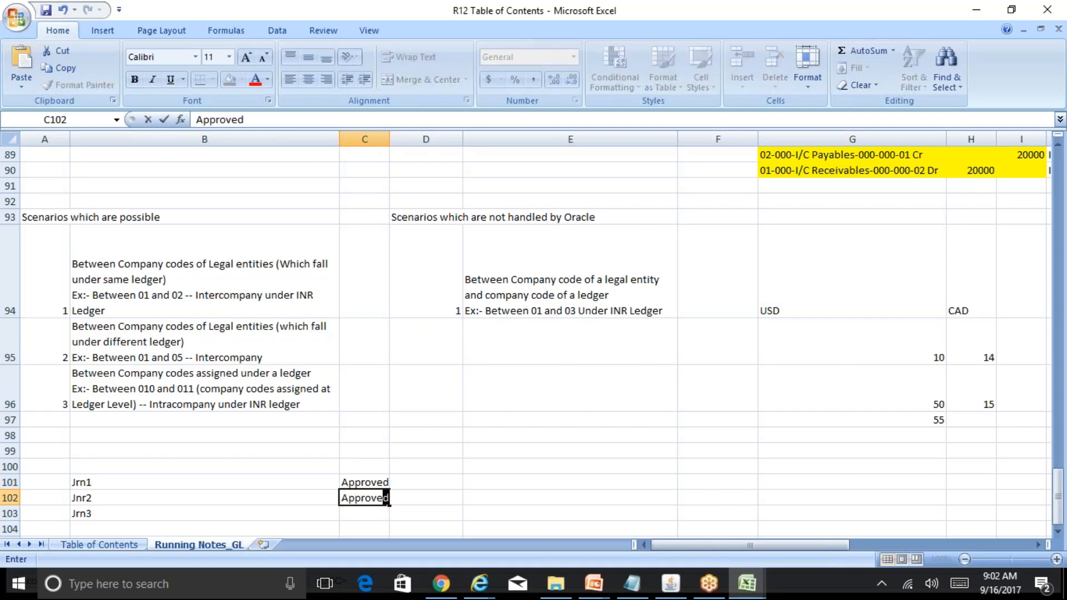
key("Return")
type("Unp")
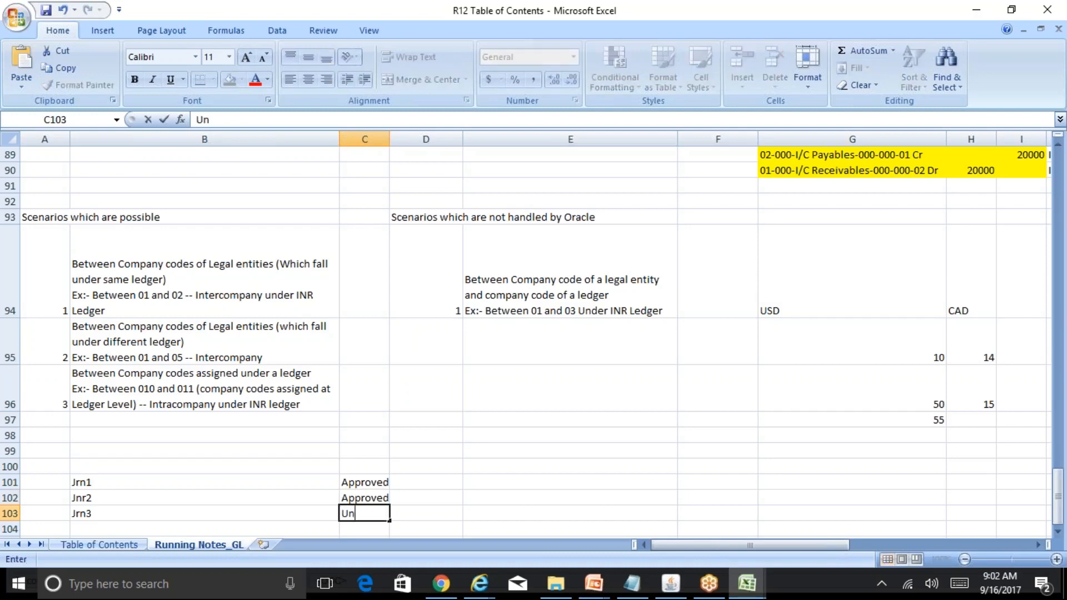
key("BackSpace")
type("approved")
key("Return")
key("Up")
key("Up")
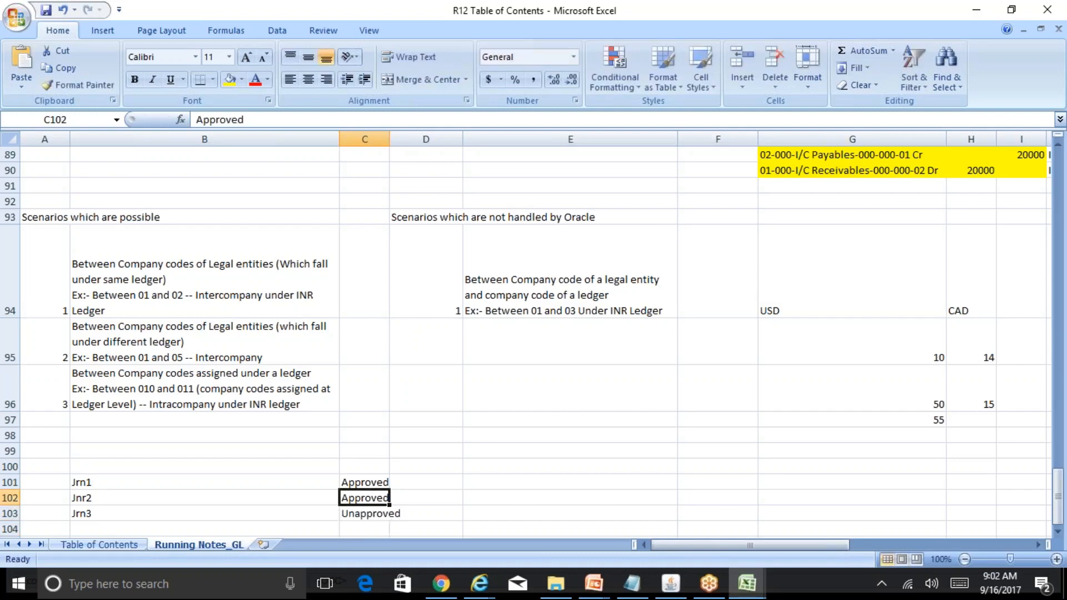
left_click_drag(389, 139, 404, 139)
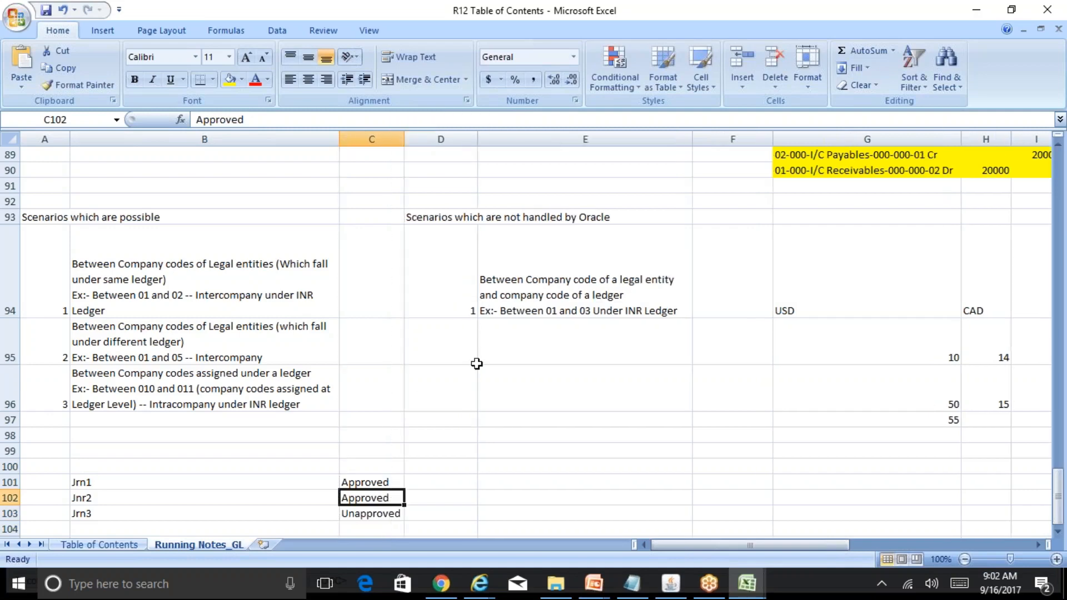
key("Up")
key("Left")
key("Left")
key("Right")
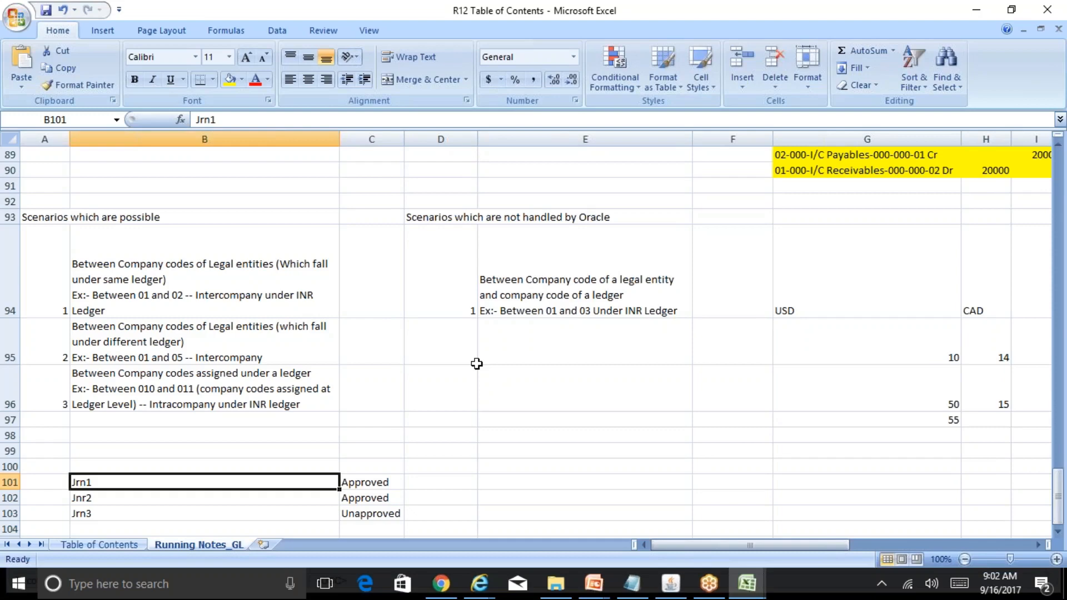
- Switch to Oracle Applications and open a blank new journal through the Enter Journals function
left_click(671, 583)
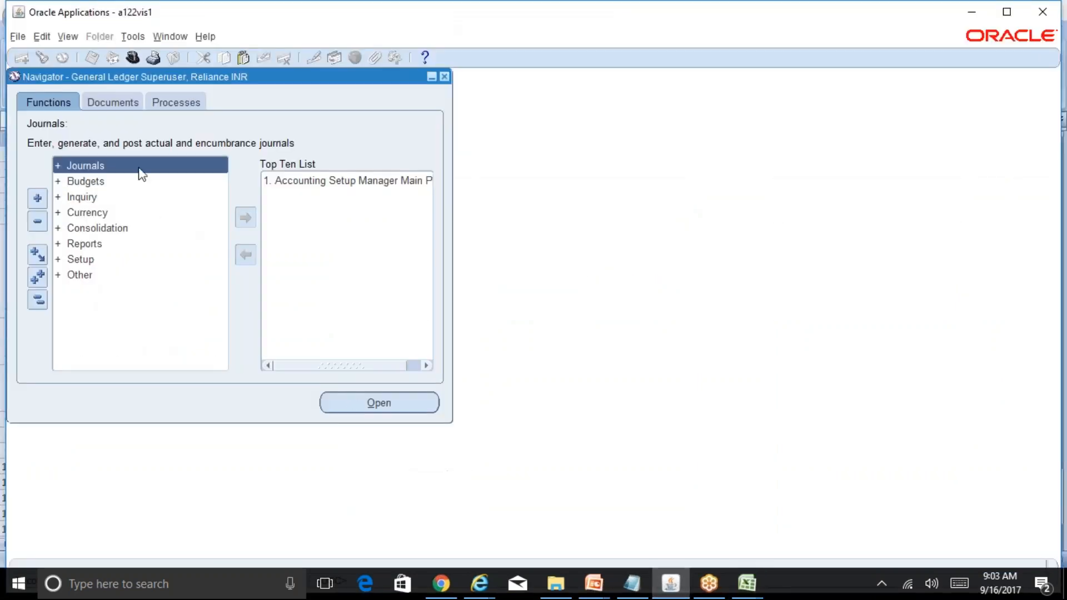
double_click(139, 169)
left_click(361, 407)
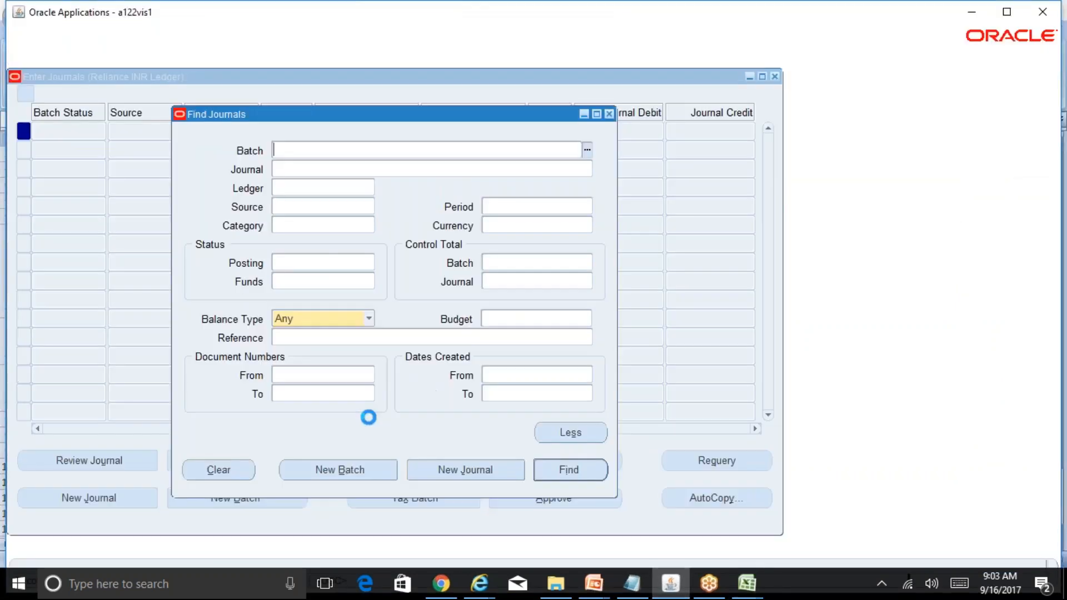
left_click(448, 468)
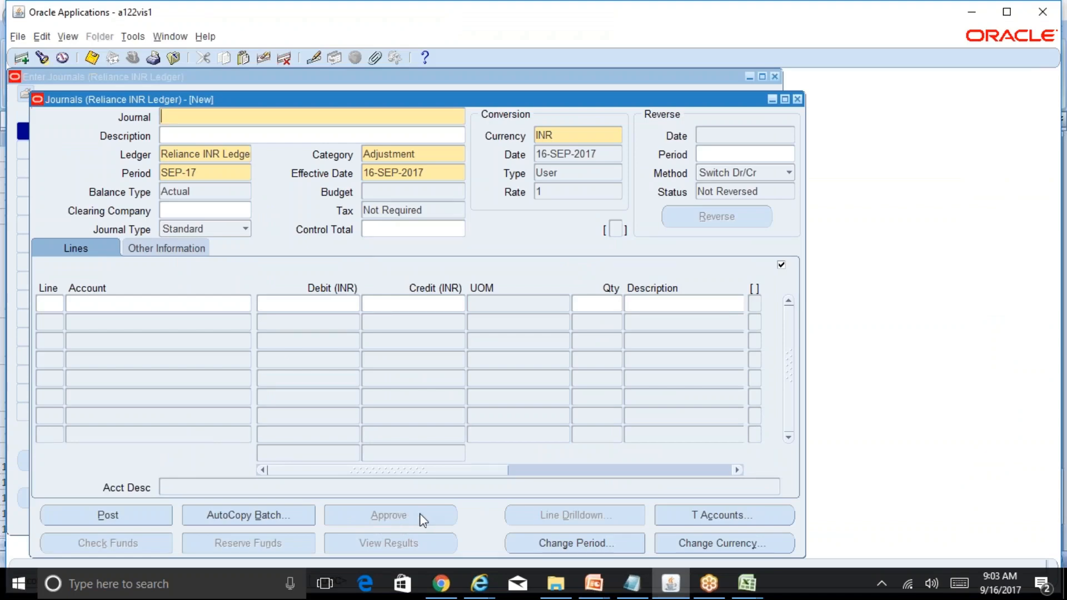
- Switch back to the R12 Table of Contents workbook in Excel
left_click(757, 591)
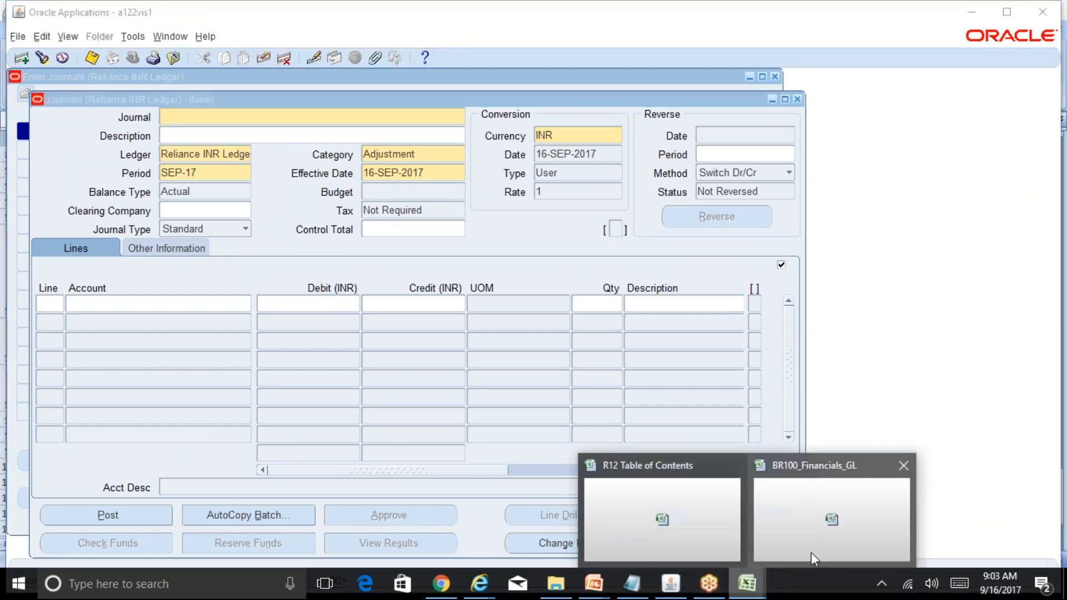
left_click(812, 552)
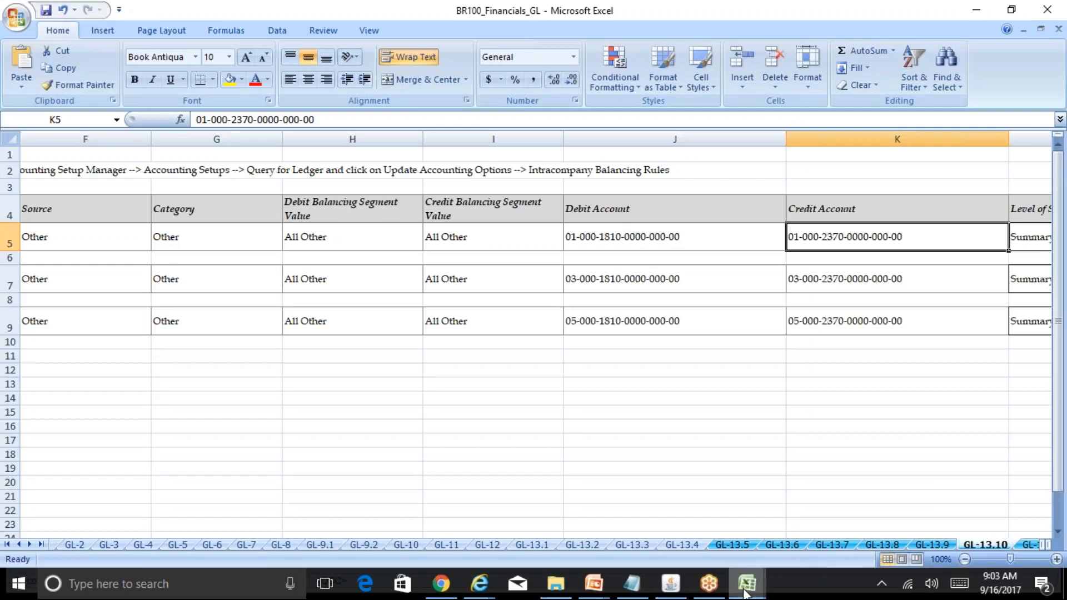
mouse_move(745, 583)
left_click(682, 544)
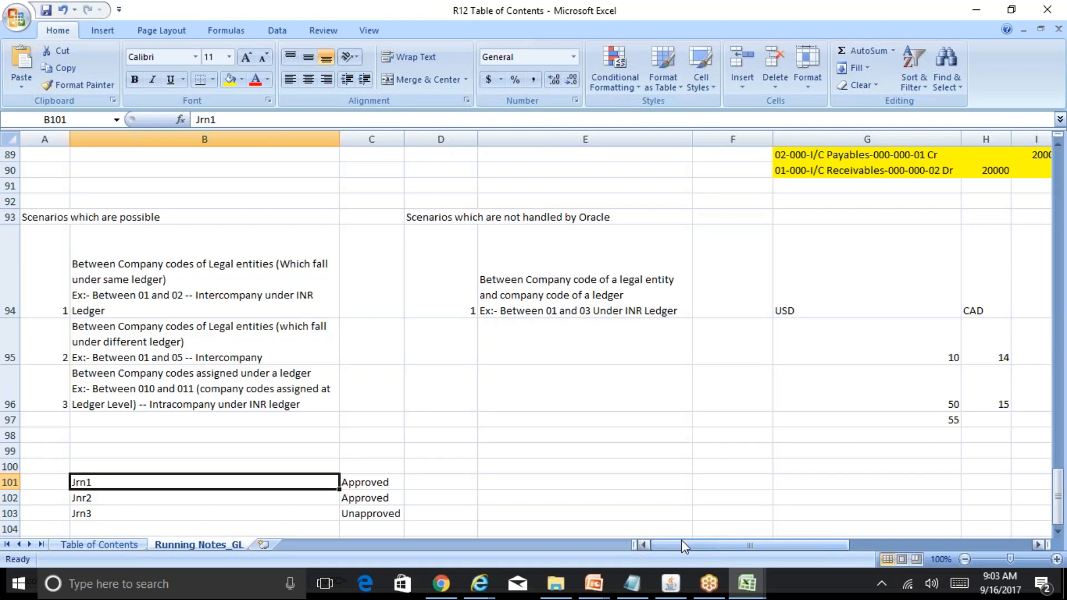
key("Right")
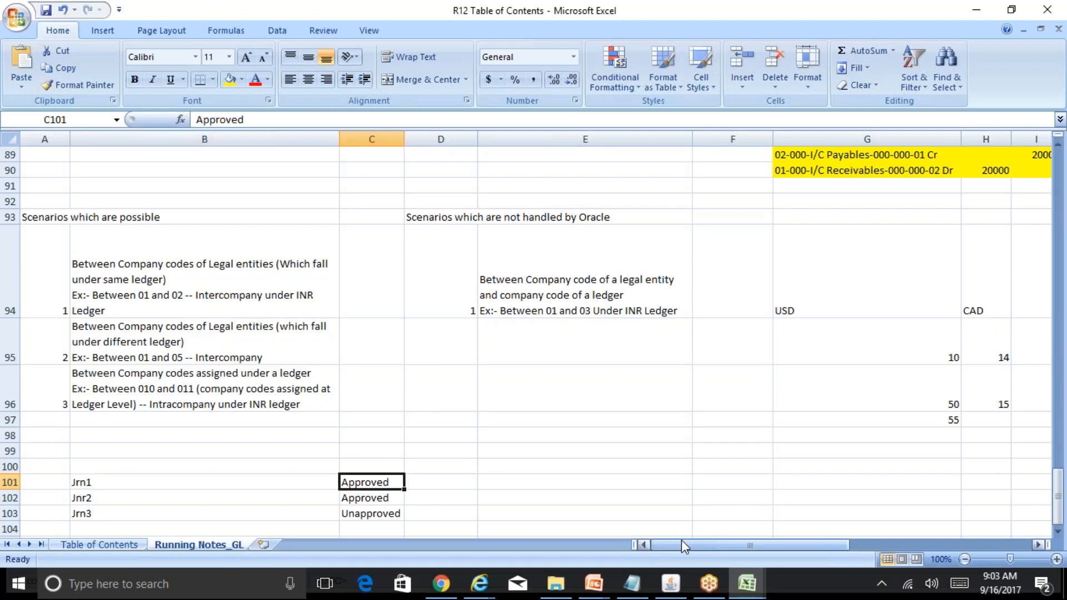
key("Down")
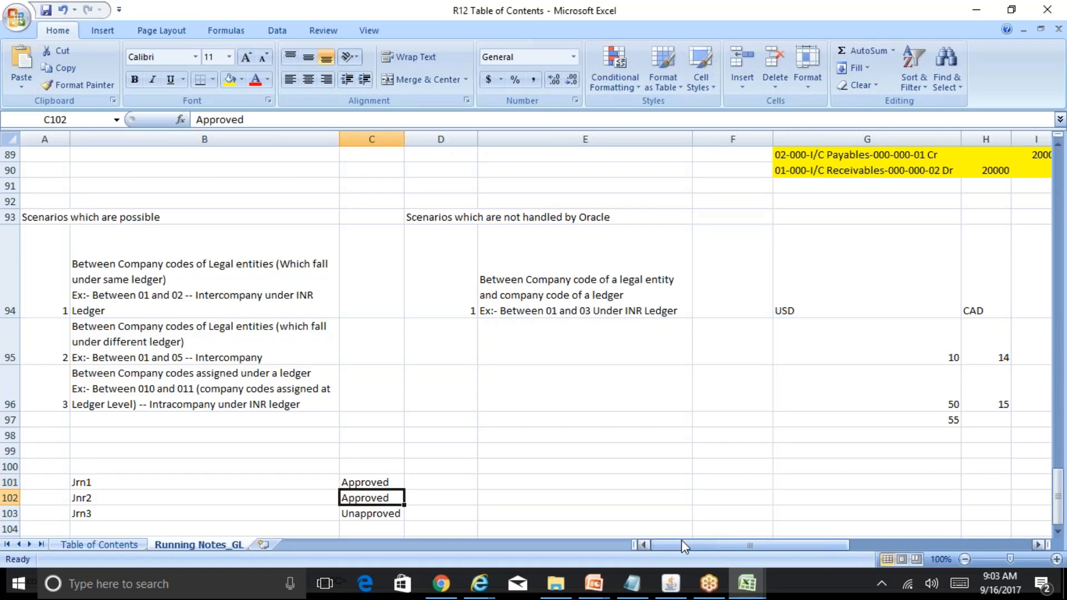
key("Up")
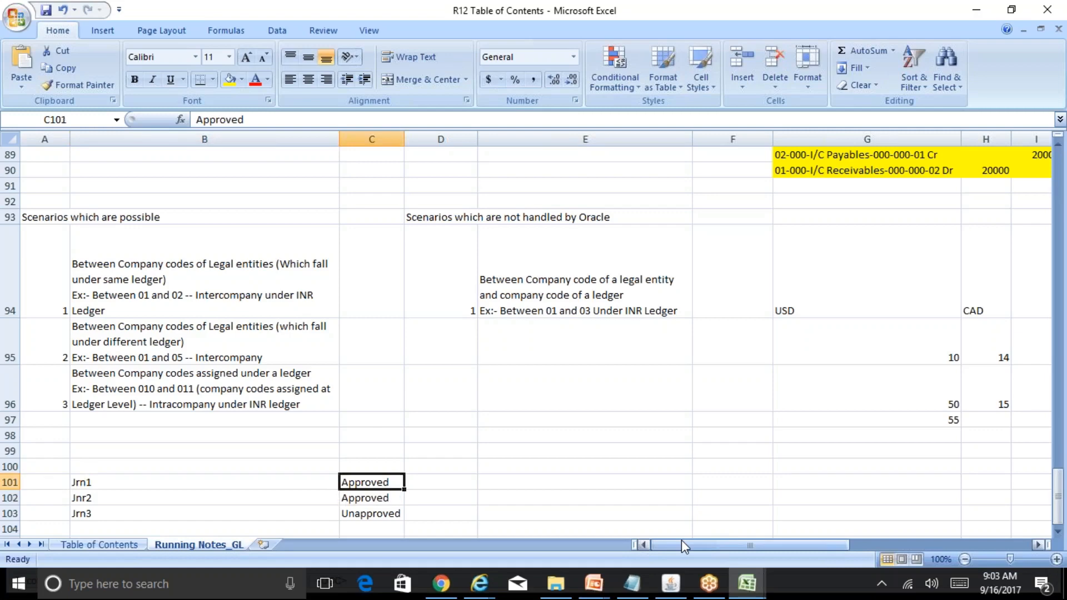
key("Left")
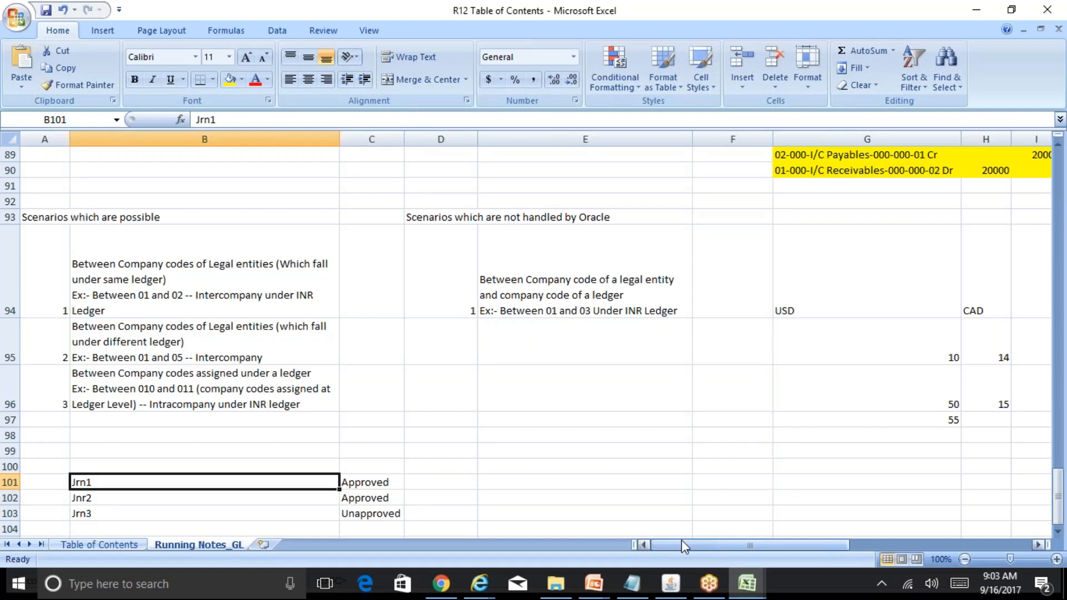
key("Right")
key("Right")
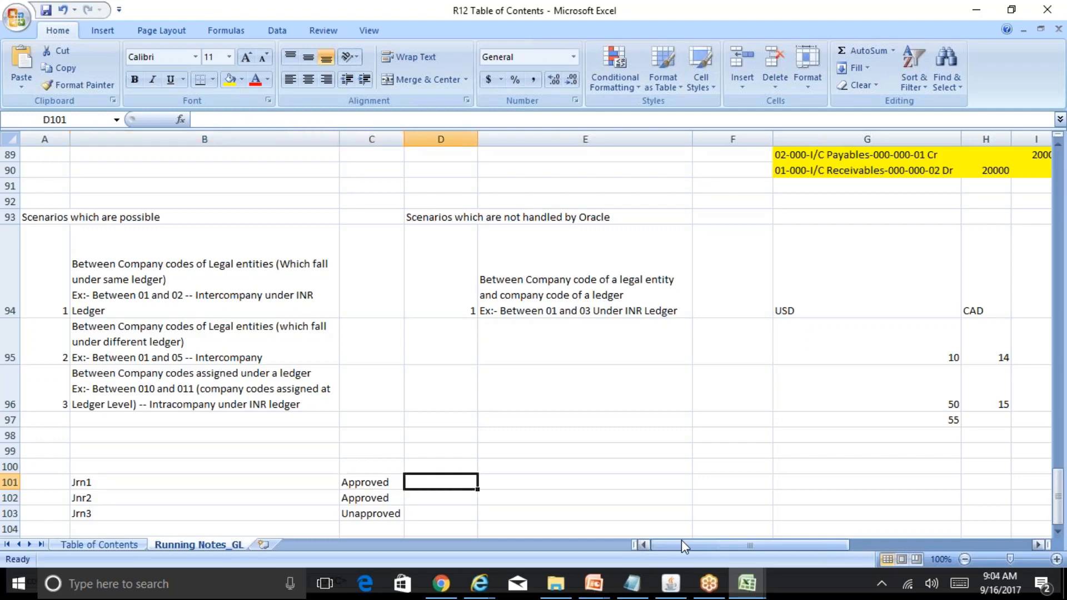
key("Left")
key("Down")
key("Down")
key("Up")
key("Up")
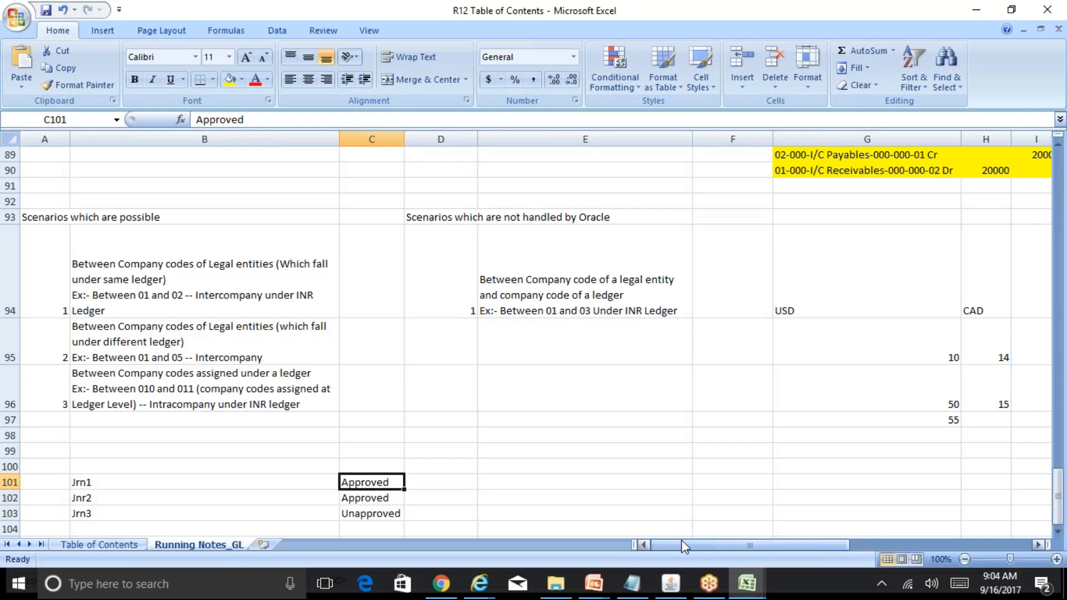
key("Down")
key("Up")
- Enter Post beside the two approved journals, in cells D101 and D102
key("Right")
type("Post")
key("Return")
type("Post")
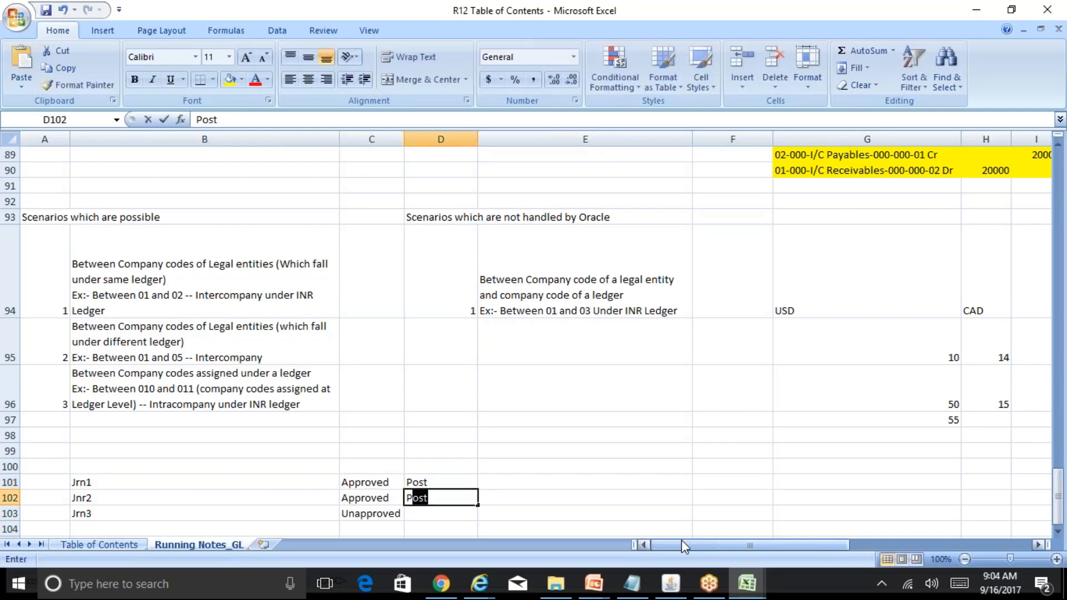
key("Return")
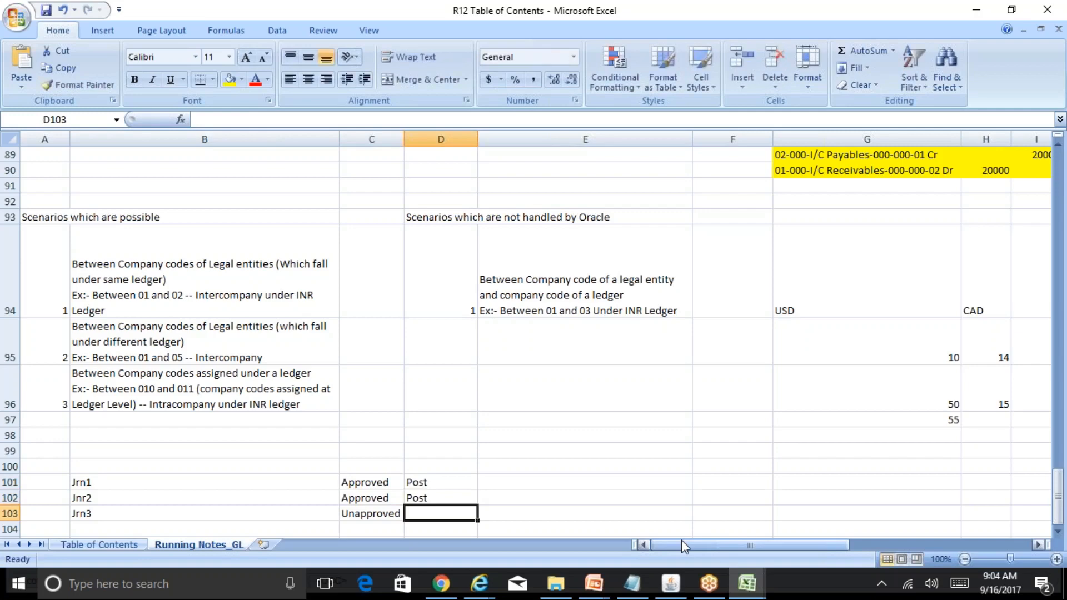
- Enter Unposted beside the unapproved journal Jrn3, in cell D103
type("Unposted")
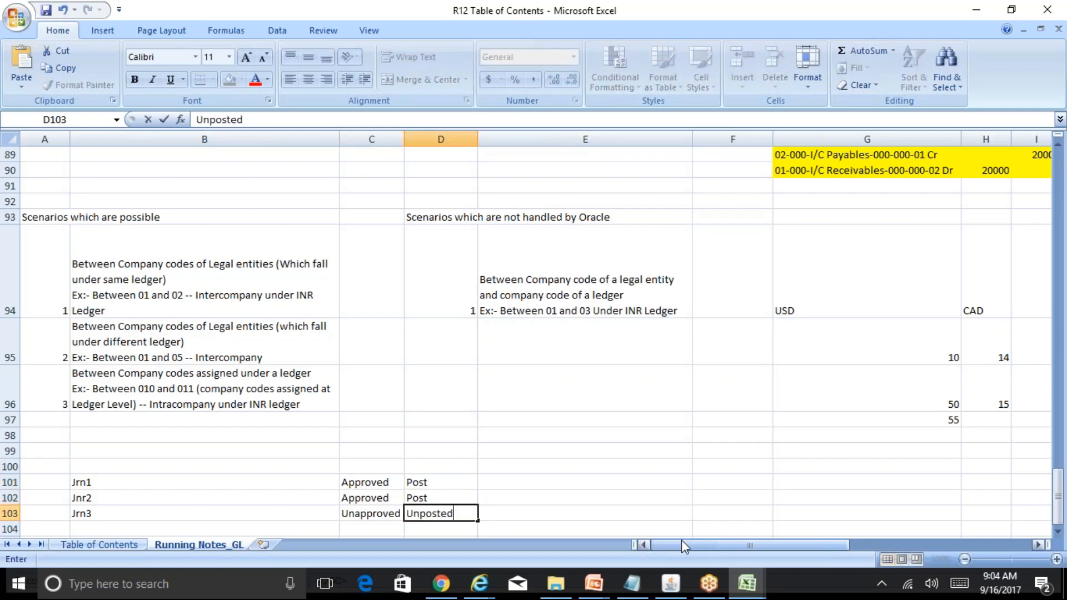
key("Return")
key("Up")
key("Left")
key("Left")
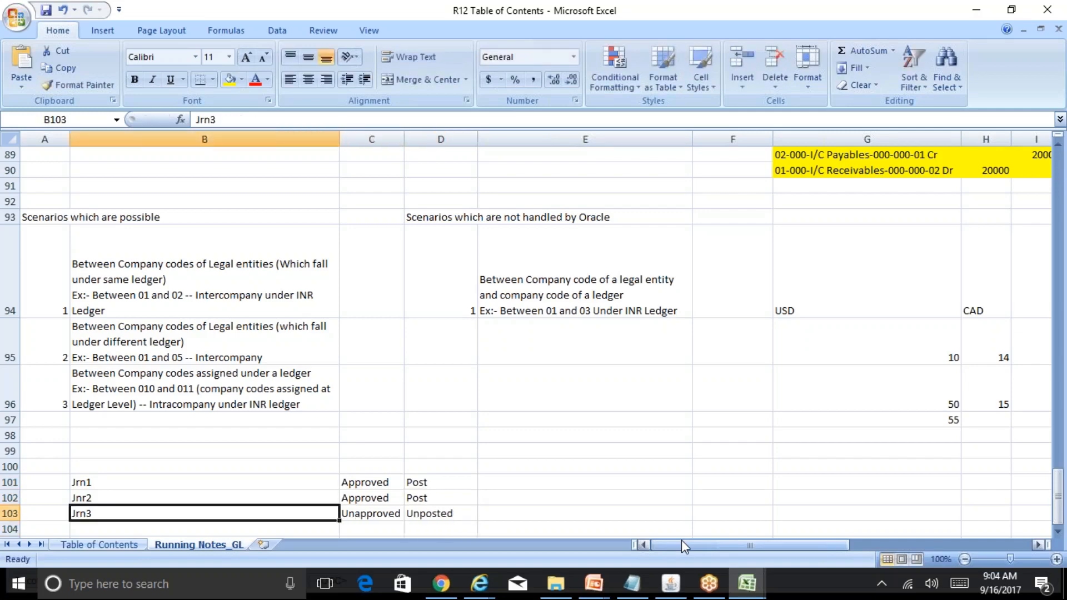
key("Right")
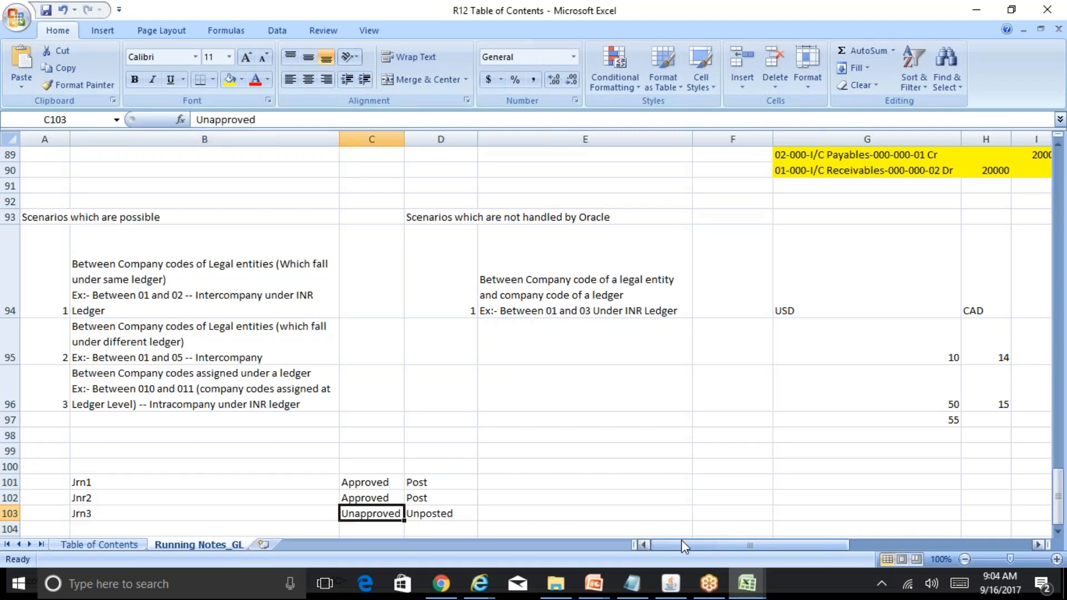
- Replace the approval statuses of the three example journals in C101 to C103 with N/A
key("Down")
key("Down")
key("Down")
key("Down")
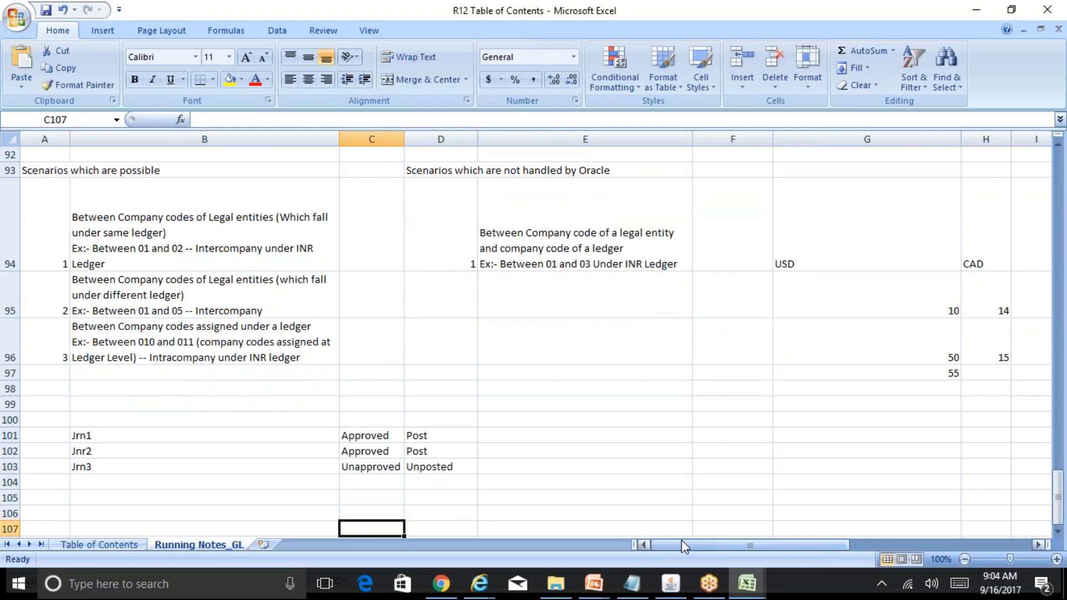
key("Up")
key("Up")
key("Up")
key("Up")
key("Up")
key("Up")
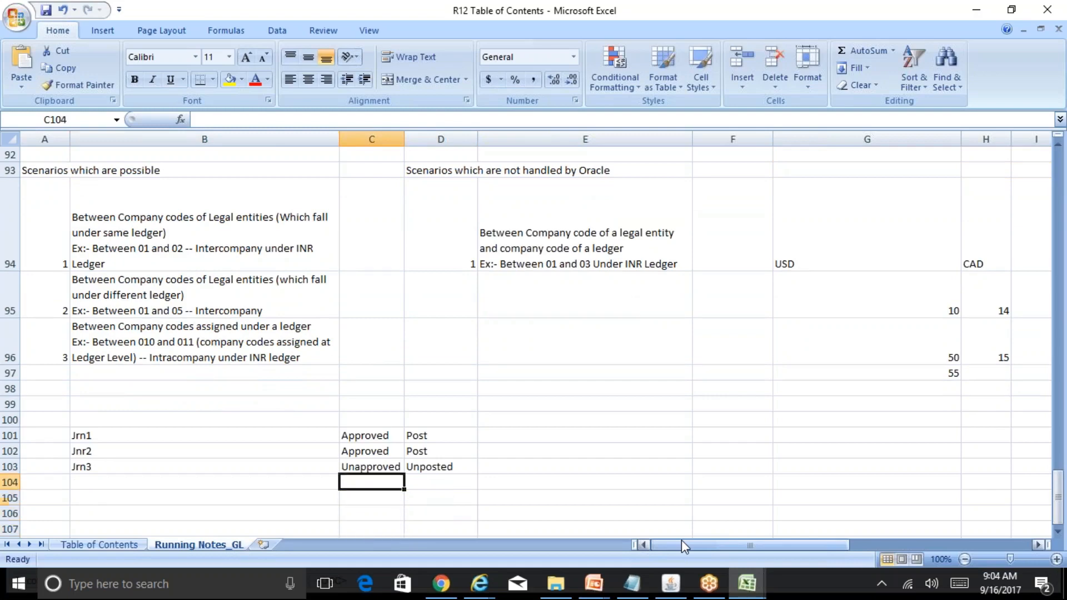
type("N")
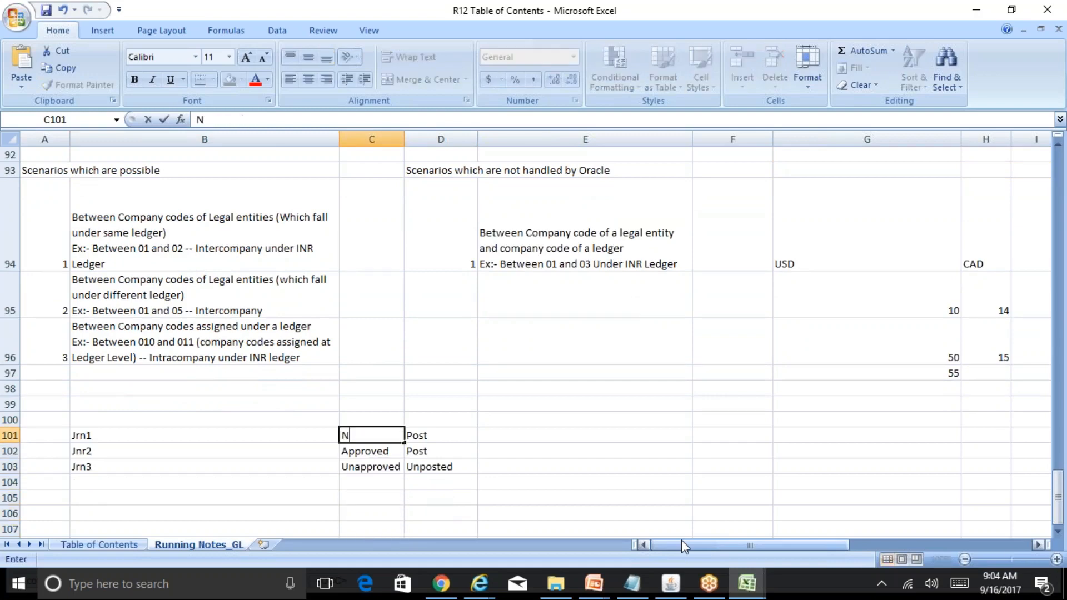
type("/A")
key("Return")
type("N/A")
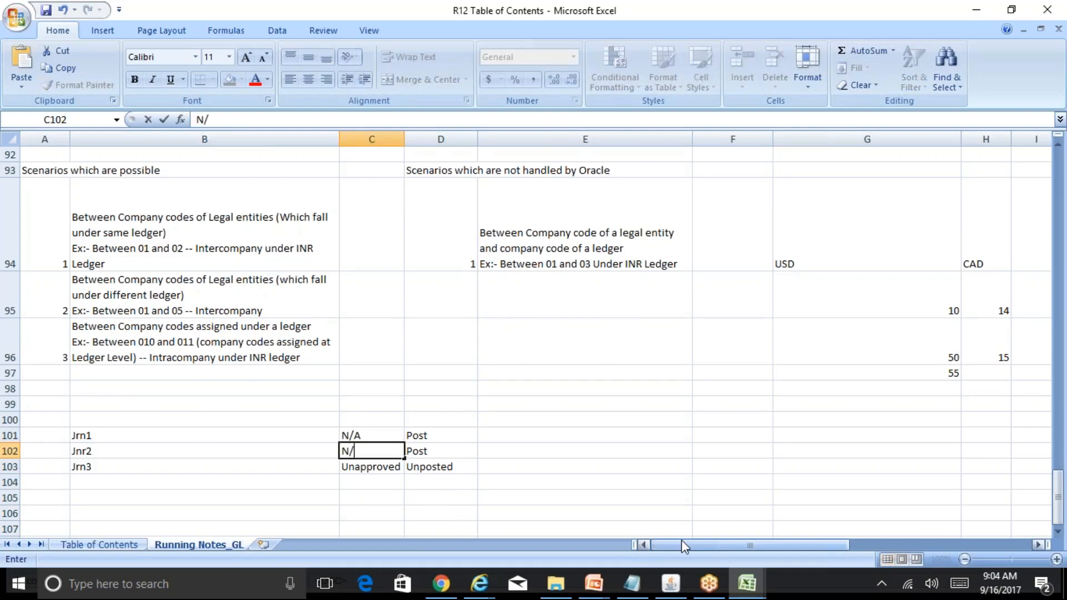
key("Return")
type("N/A")
key("Return")
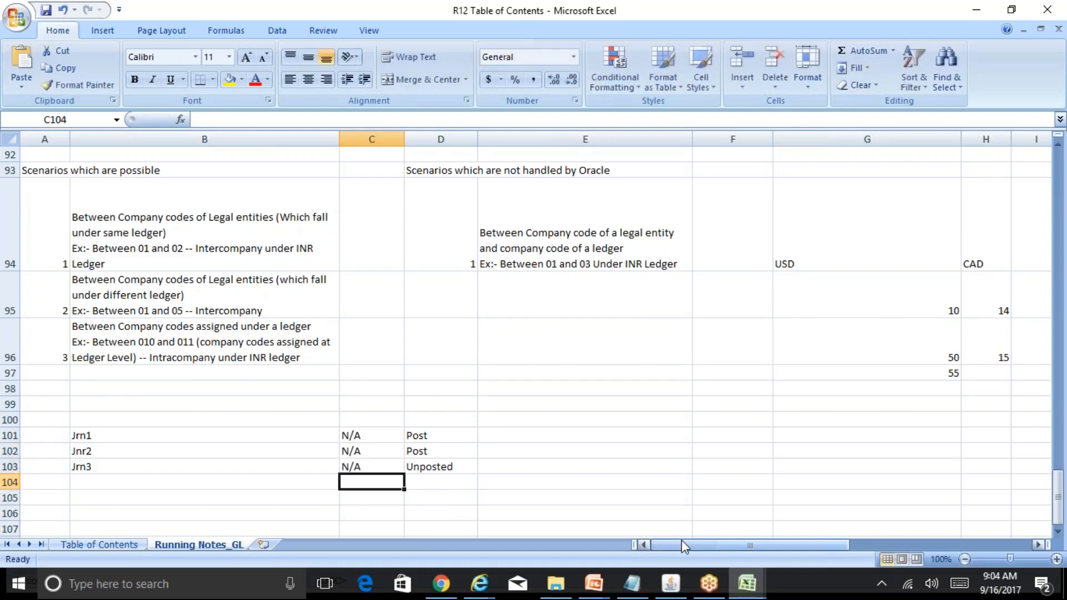
- Copy Post from D102 into D103 for Jrn3
key("Up")
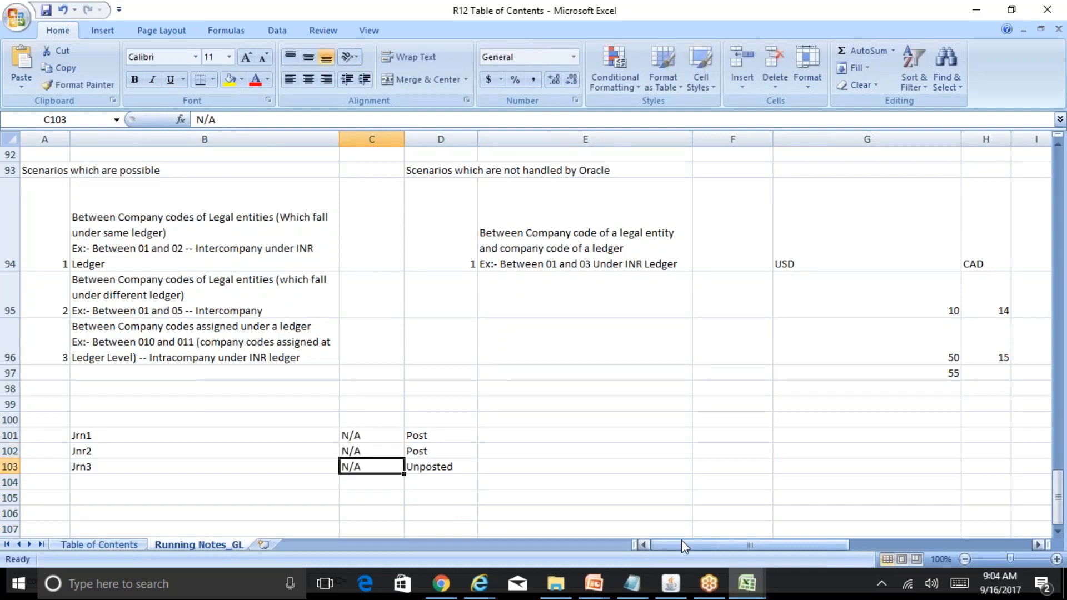
key("Up")
key("Right")
key("ctrl+c")
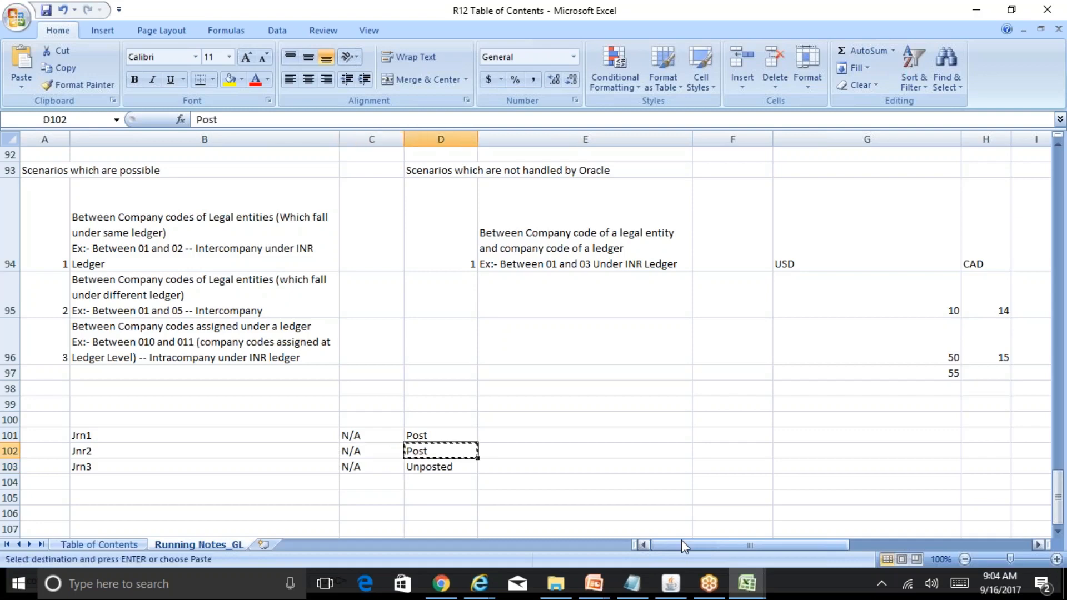
key("Down")
key("ctrl+v")
key("Escape")
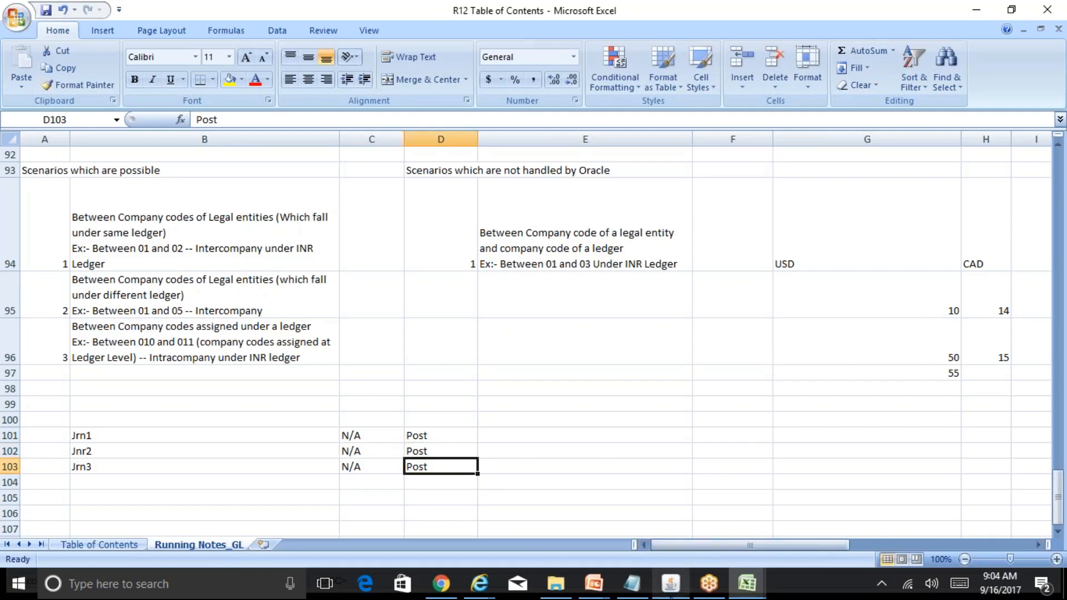
- Switch to Oracle Applications, close the Journals and Enter Journals windows, and expand only the Setup functions in the Navigator
mouse_move(670, 584)
left_click(670, 549)
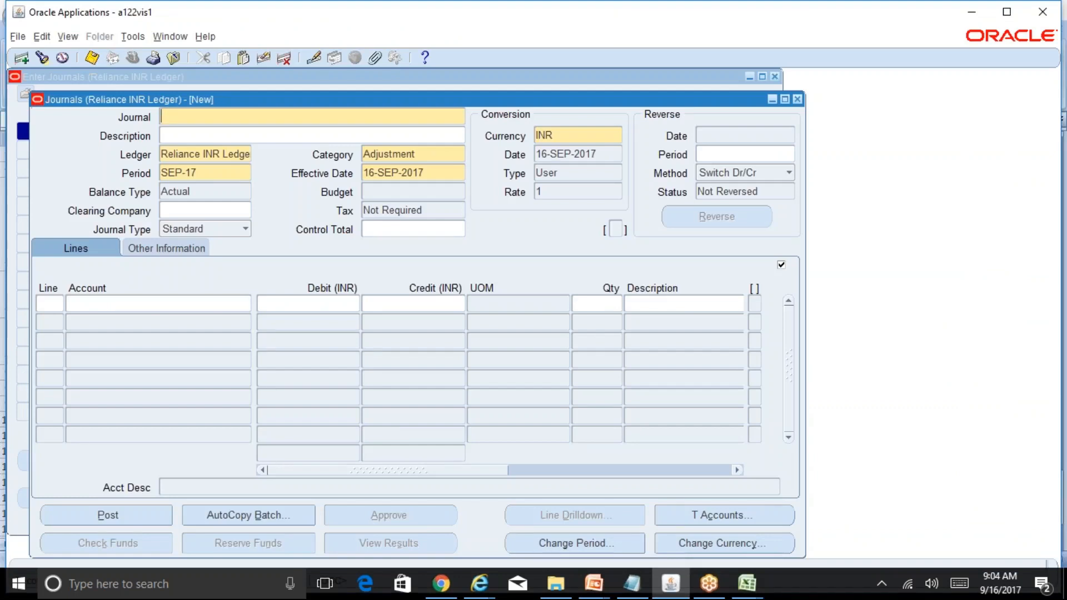
left_click(797, 99)
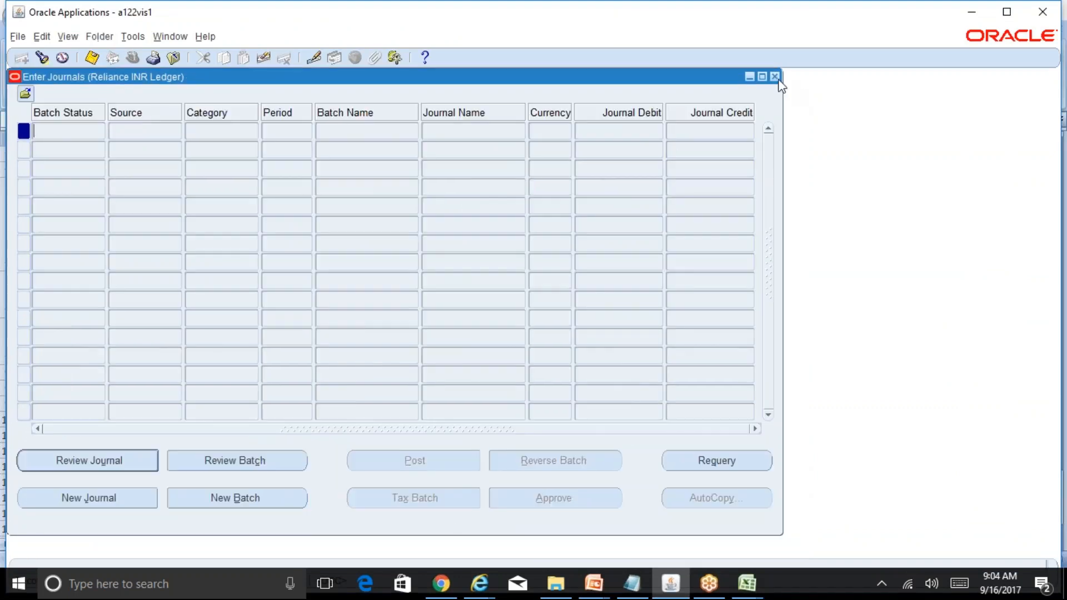
left_click(775, 77)
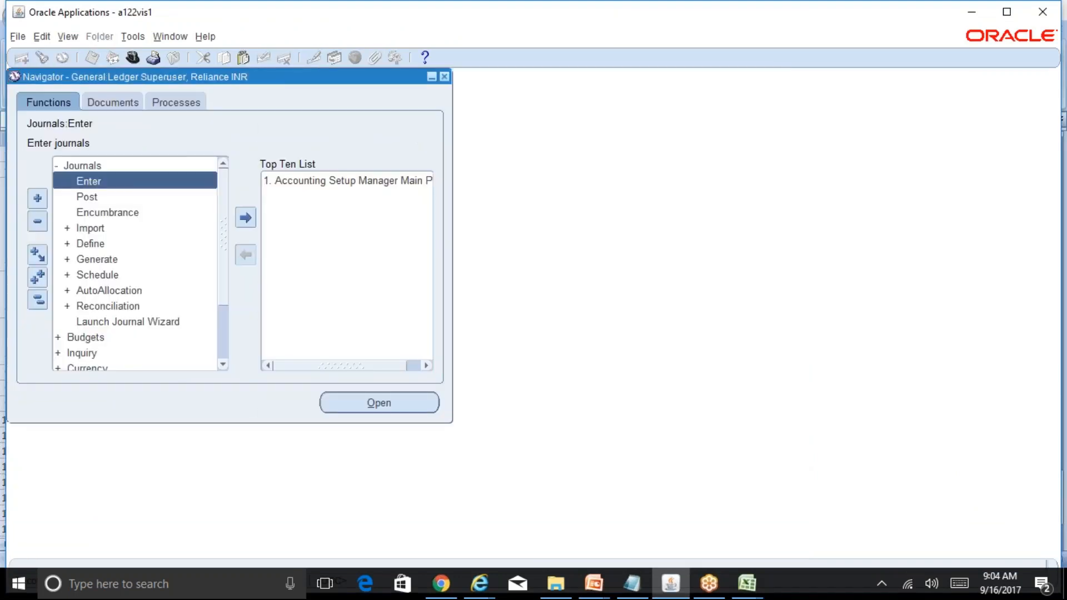
left_click(38, 300)
double_click(82, 260)
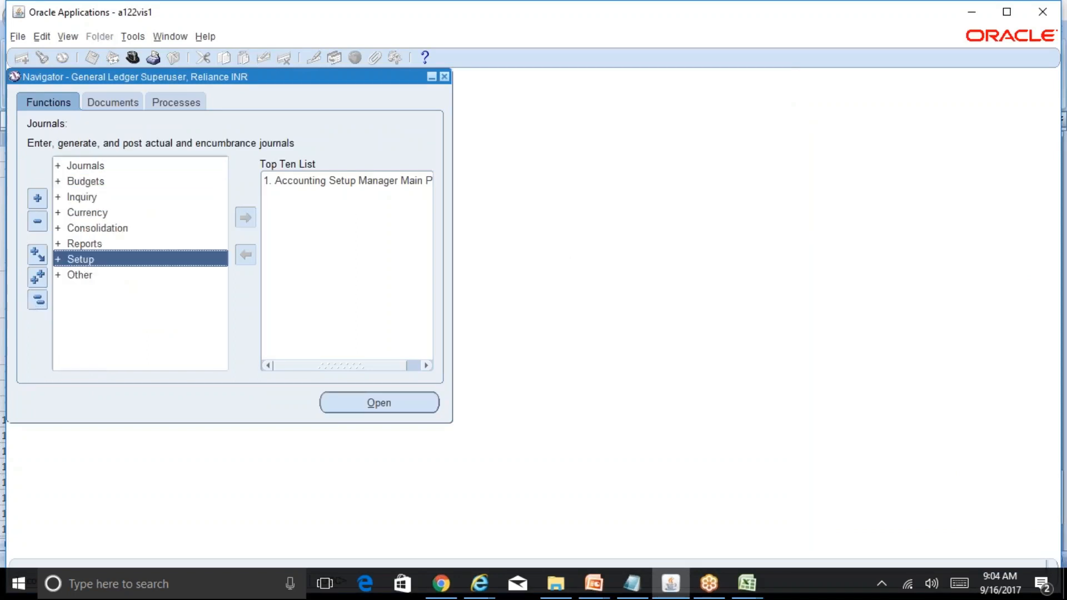
- Switch to the BR100_Financials_GL workbook in Excel and follow the Home link to its Overview sheet
left_click(748, 584)
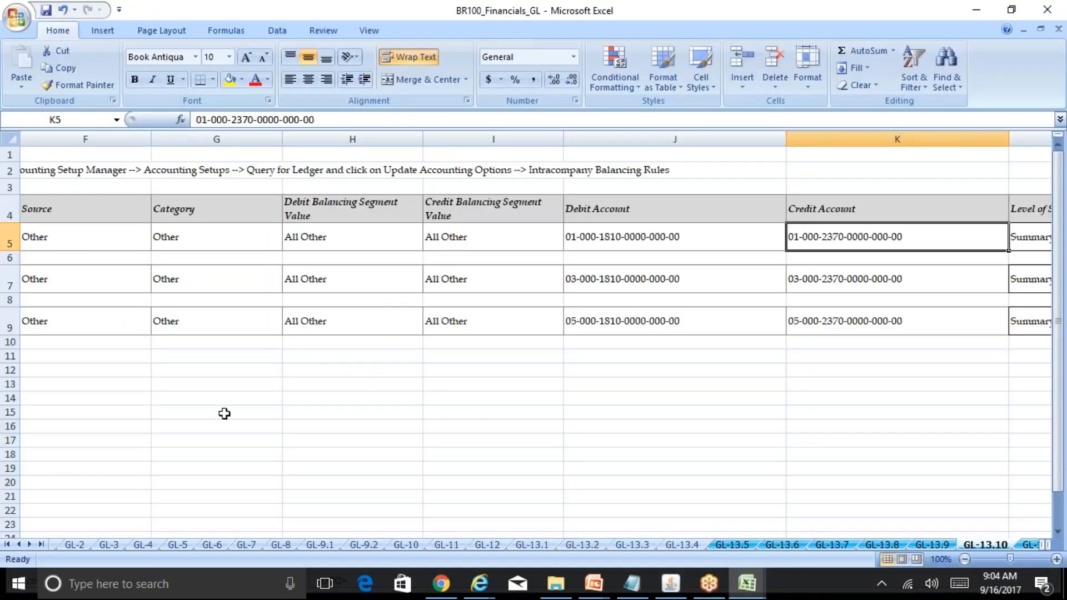
left_click(221, 413)
key("ctrl+Home")
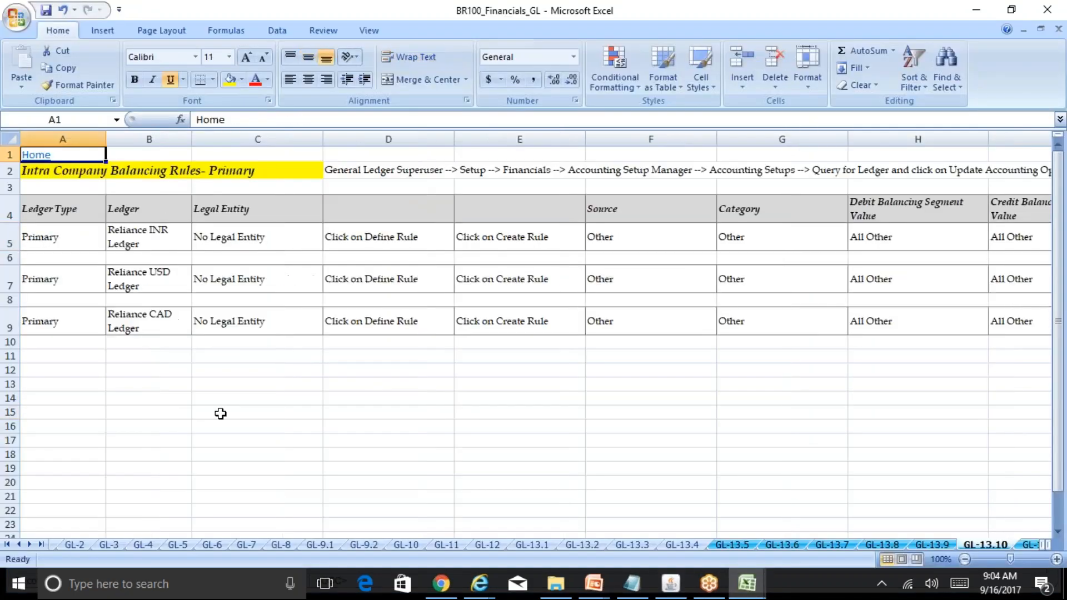
left_click(39, 155)
- Search the setup list for post, open the linked Define Automatic Posting Criteria sheet, and select the Reliance INR responsibility in A11
key("ctrl+f")
type("post")
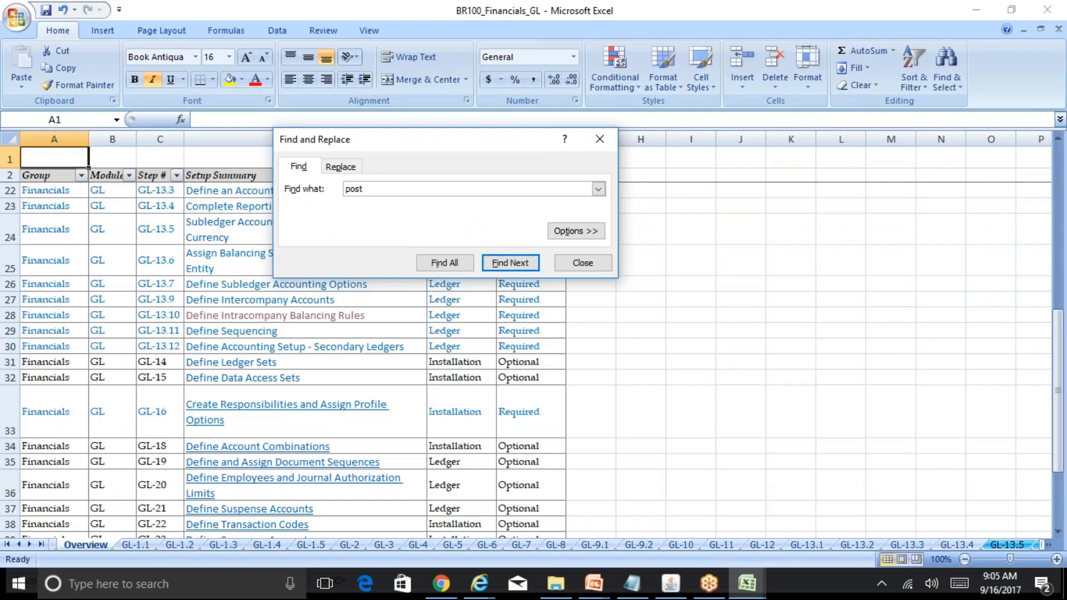
key("Return")
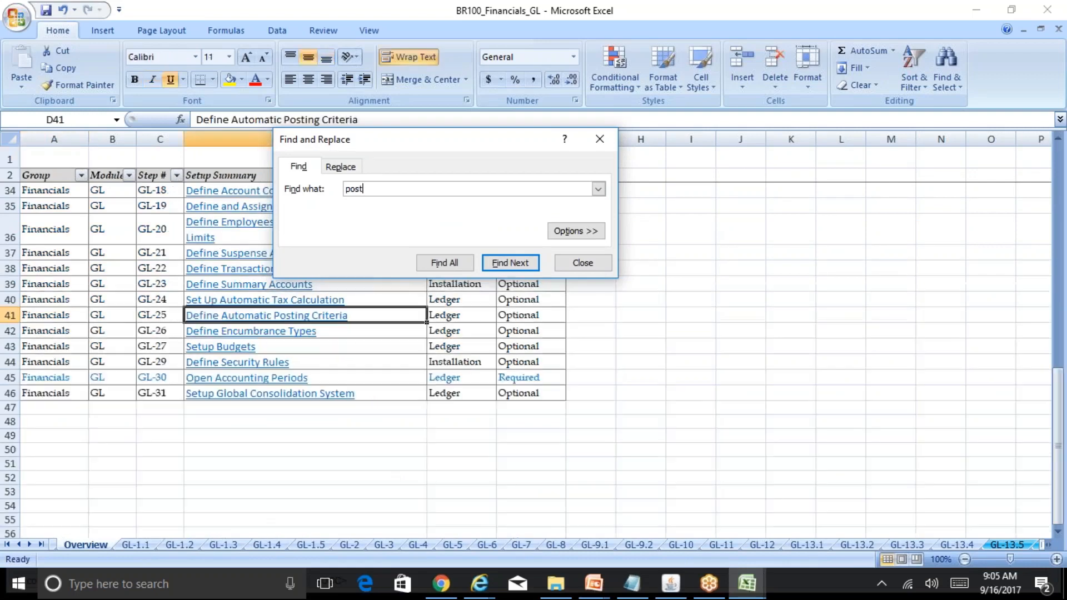
key("Escape")
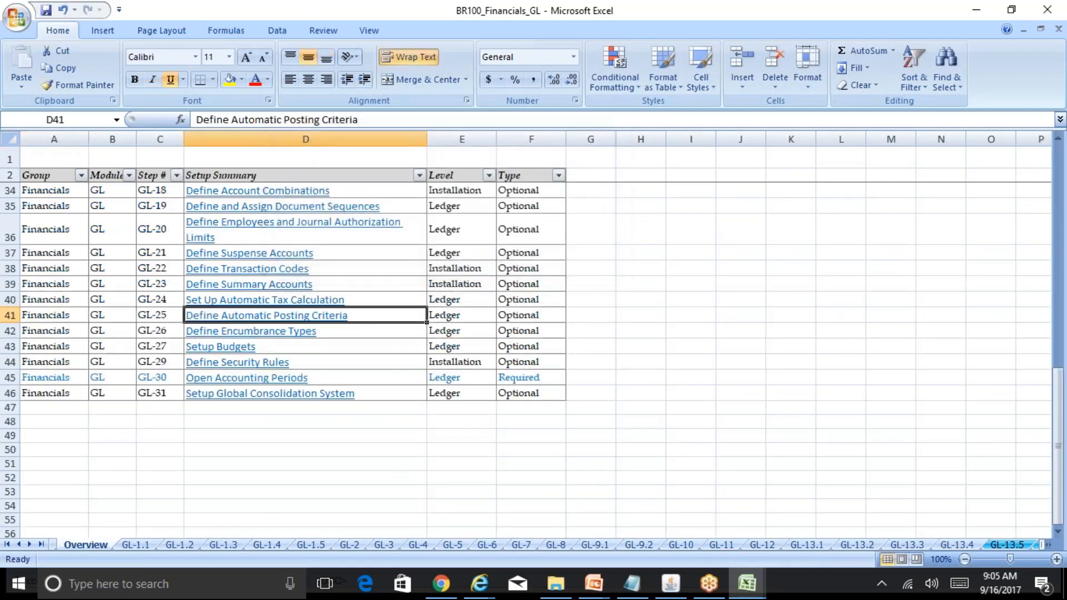
left_click(320, 316)
left_click(169, 407)
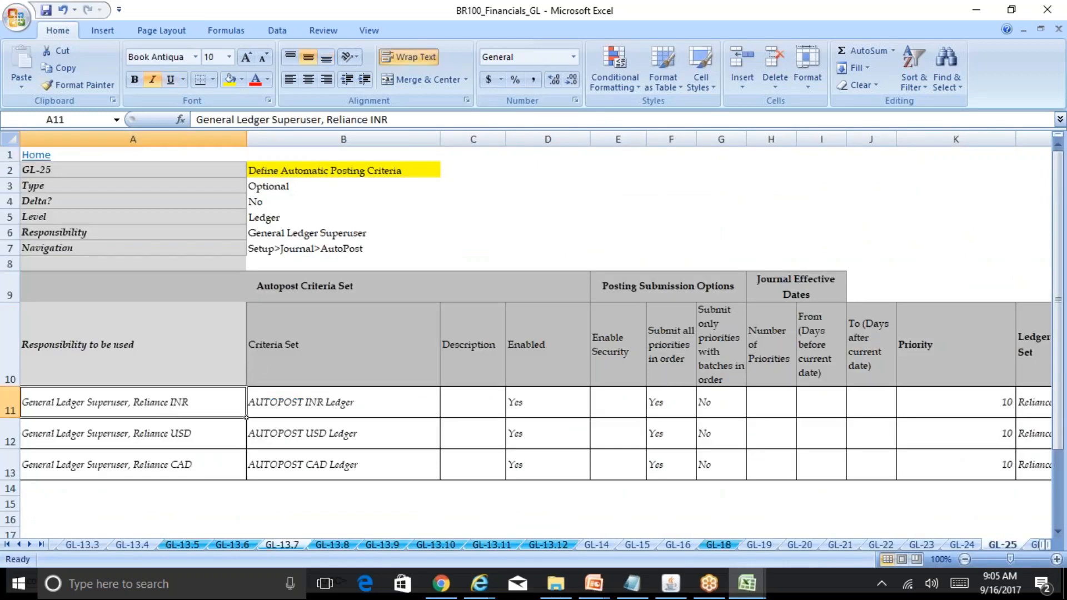
left_click(343, 402)
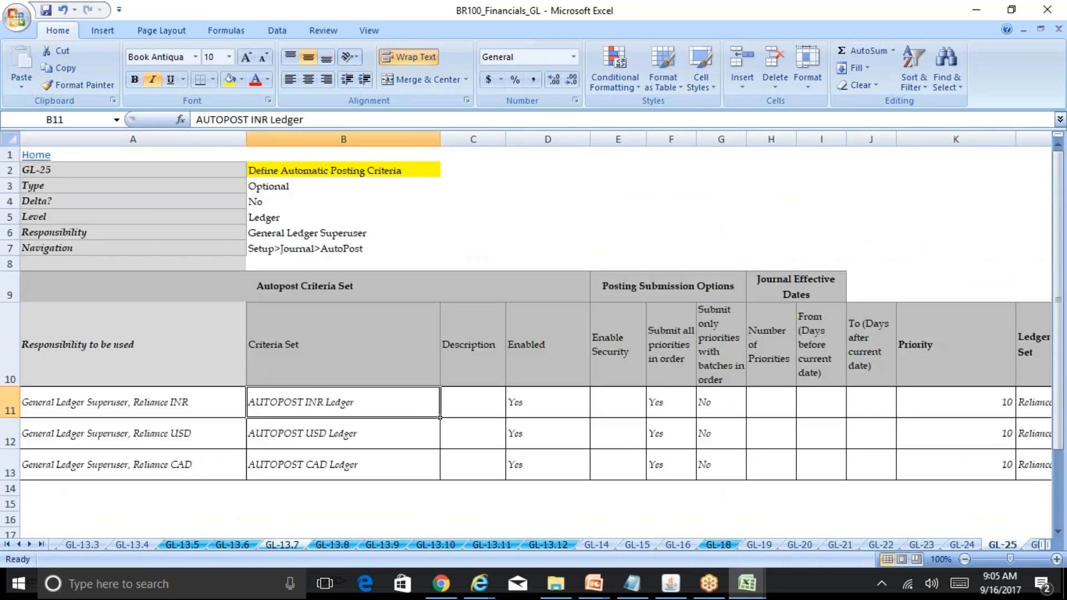
key("Left")
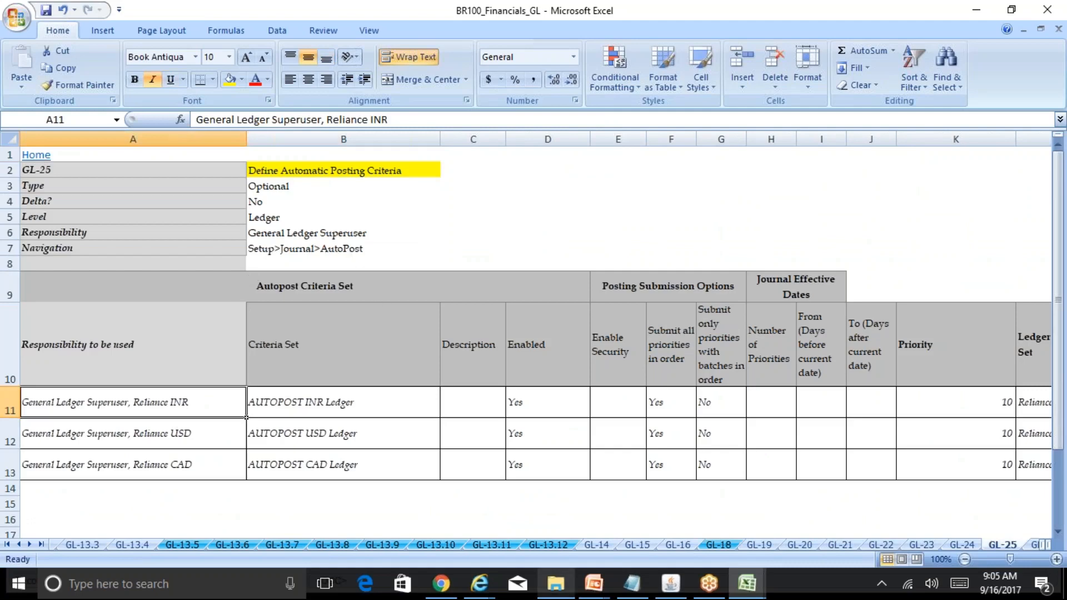
- Switch to Oracle Applications and open the AutoPost function under Setup, Journal
left_click(671, 583)
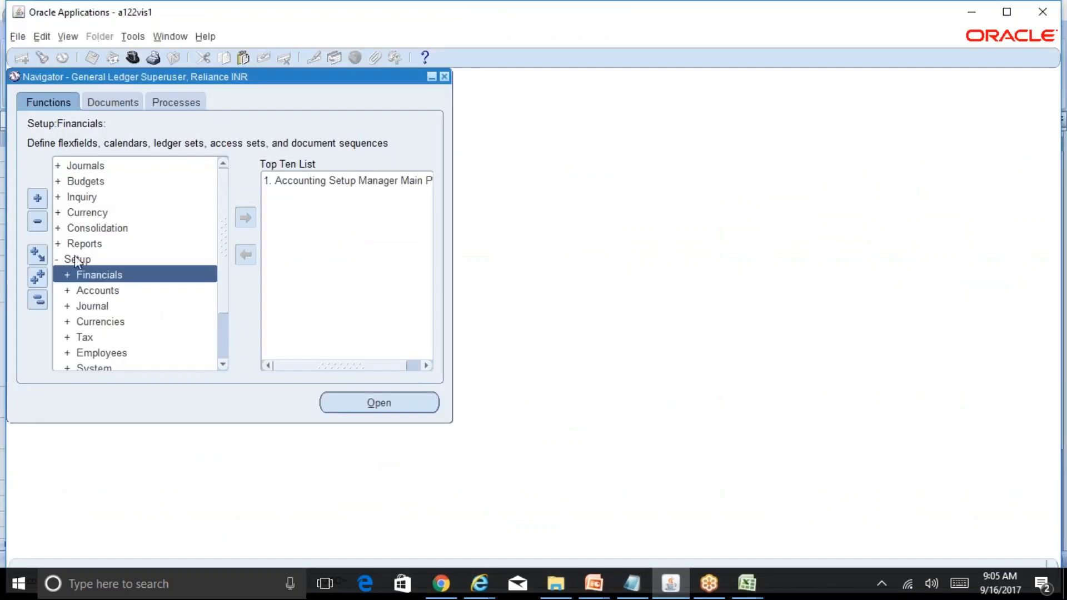
double_click(92, 306)
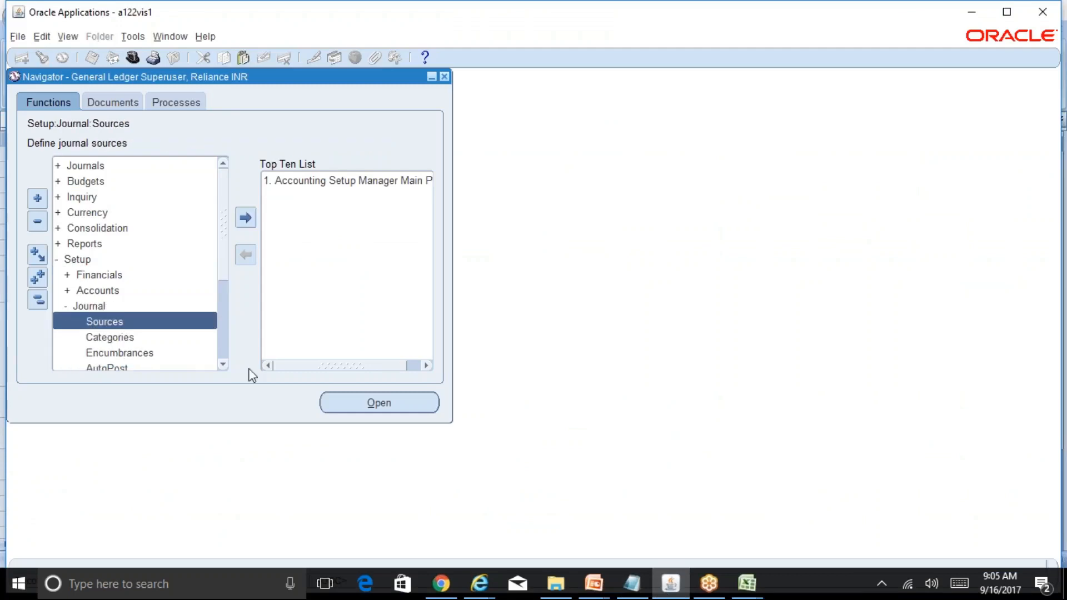
left_click(222, 365)
left_click(222, 365)
double_click(108, 337)
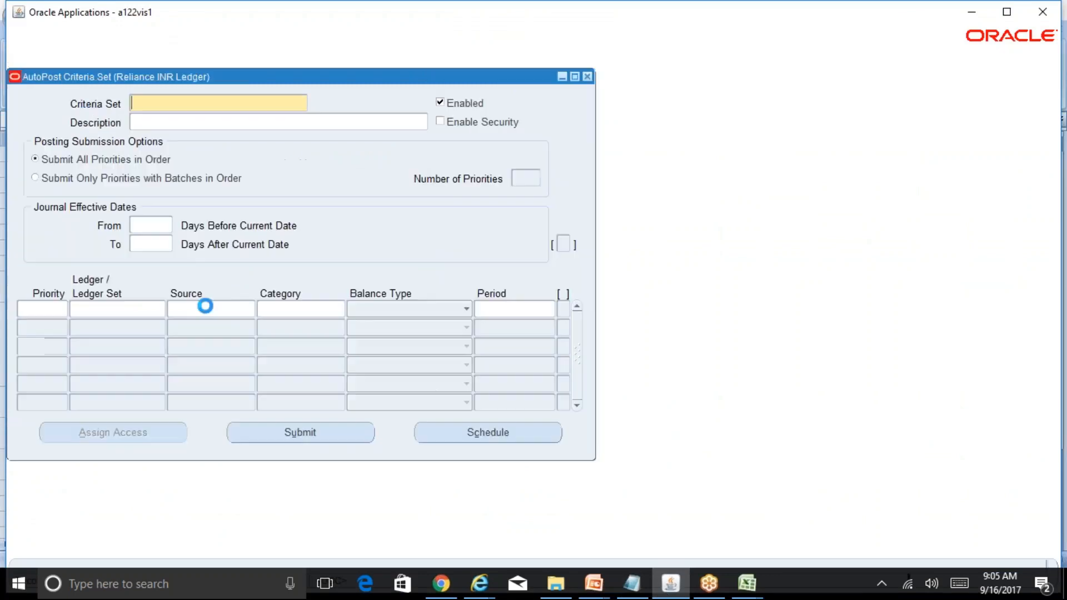
- Copy the name AUTOPOST INR Ledger from B11 of the Excel setup sheet into the Criteria Set field in Oracle Applications
key("alt+Tab")
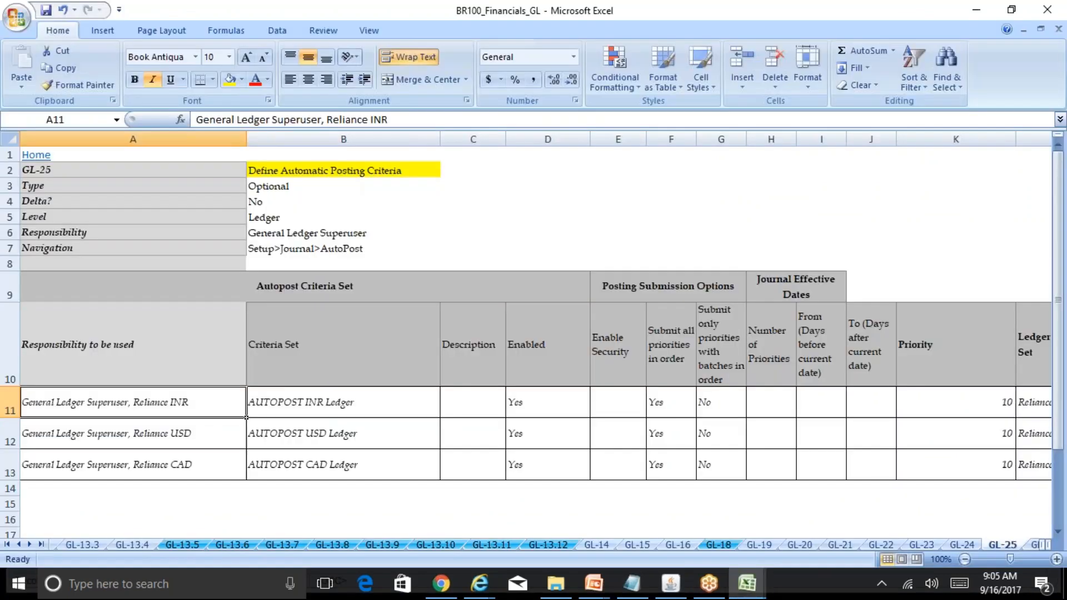
left_click(344, 402)
key("ctrl+c")
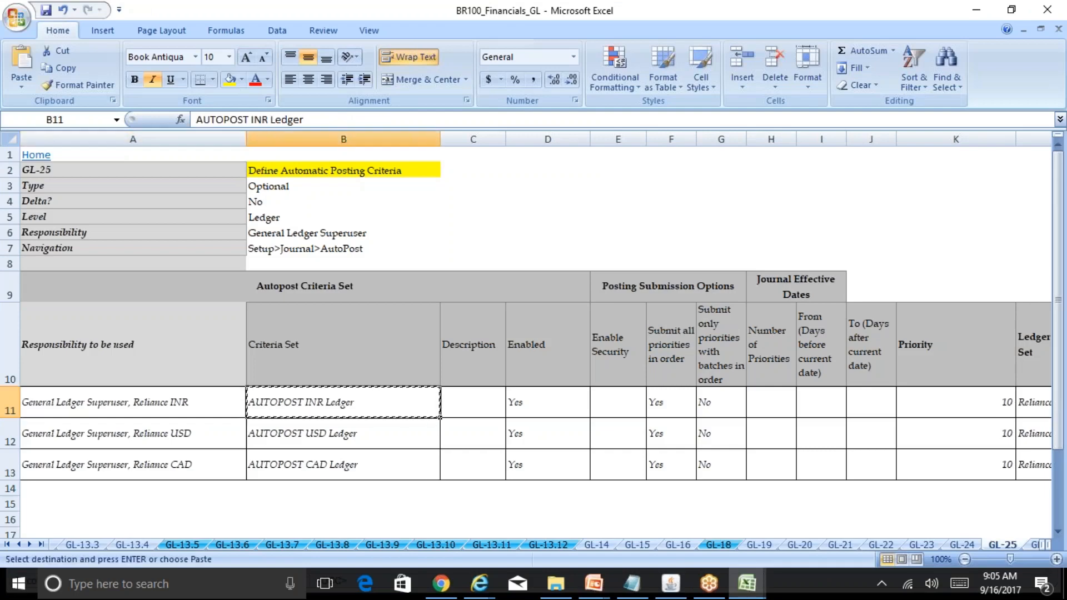
key("alt+Tab")
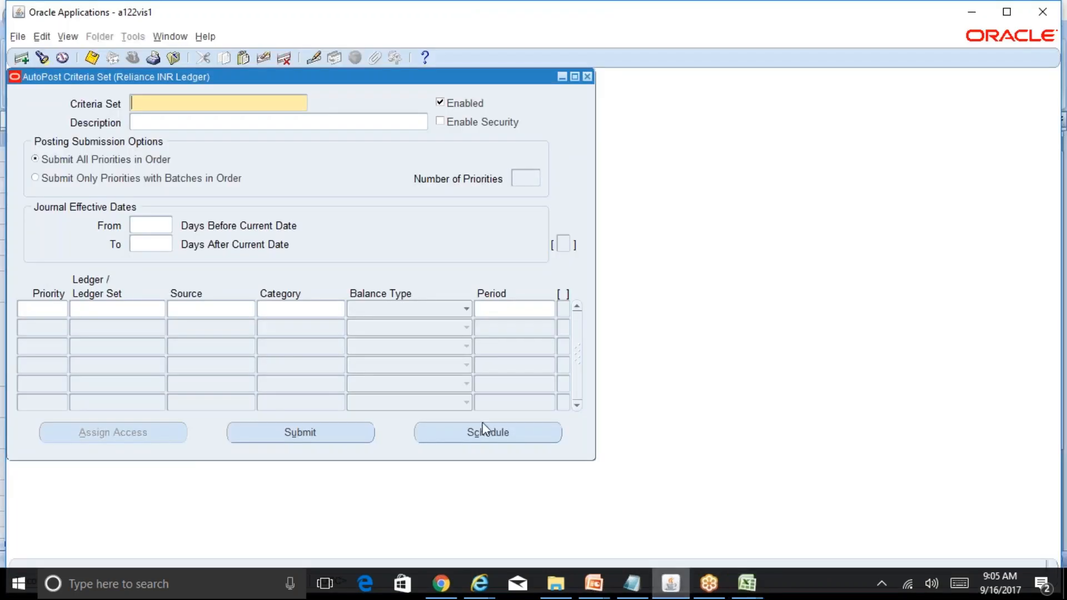
key("ctrl+v")
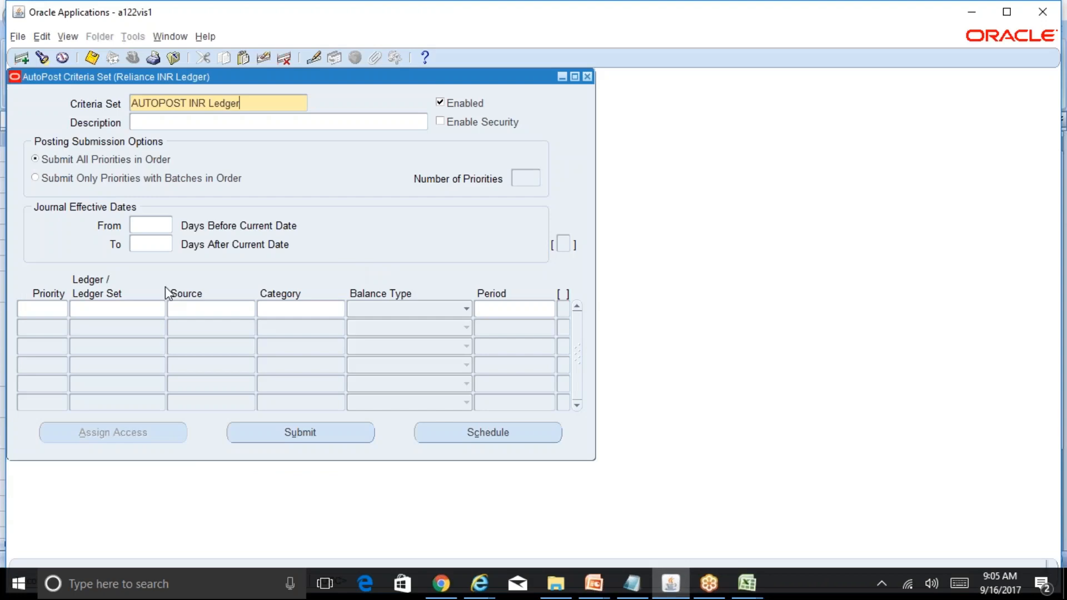
- Start the first criteria line with priority 1 and choose Reliance INR Ledger as its ledger
left_click(57, 309)
type("1")
key("Tab")
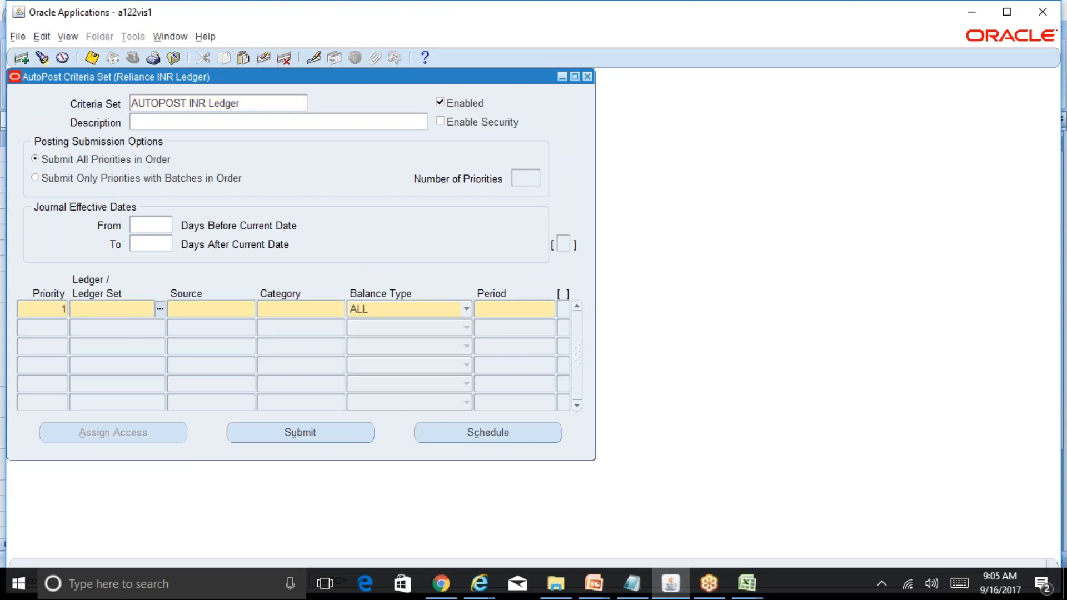
key("ctrl+l")
key("Down")
key("Down")
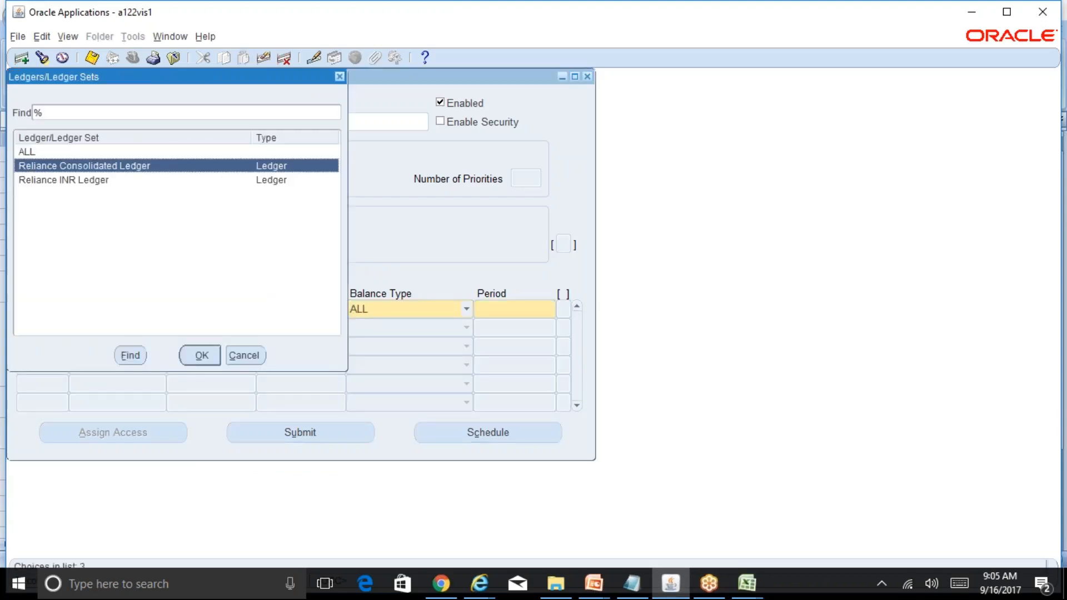
key("Return")
key("Tab")
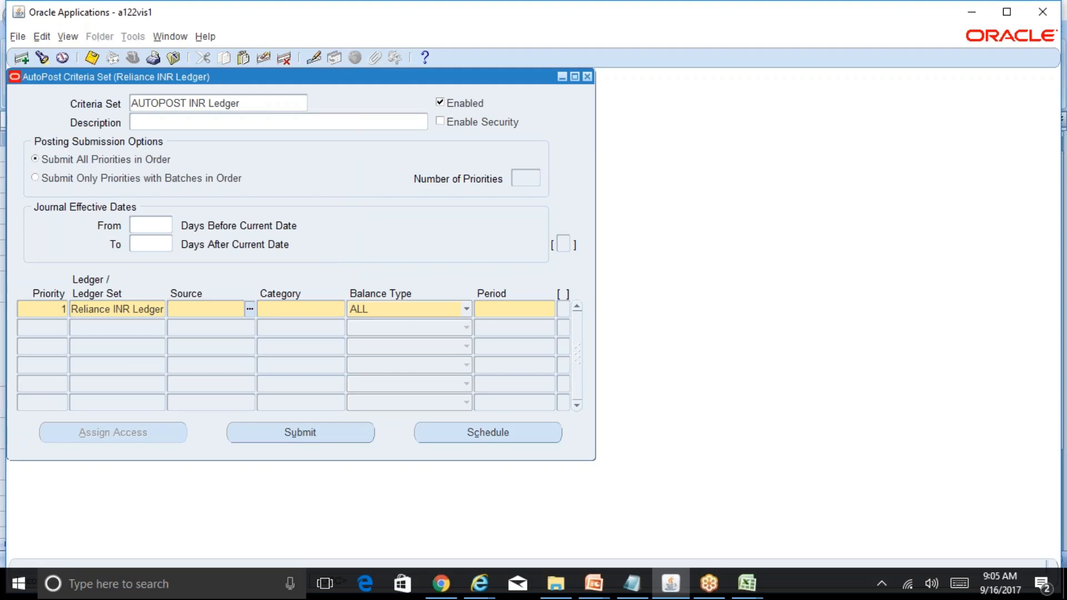
- Set the source, category and period of the priority 1 line to ALL, keeping balance type ALL, and select its source
type("ALL")
key("Tab")
type("all")
key("Tab")
key("Tab")
type("all")
key("Tab")
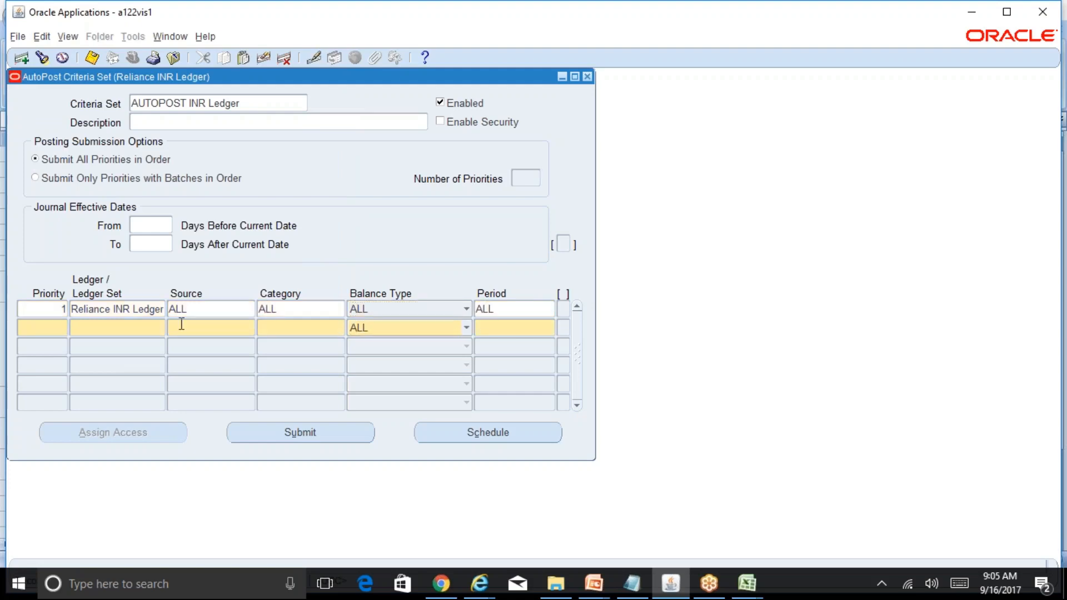
left_click(210, 315)
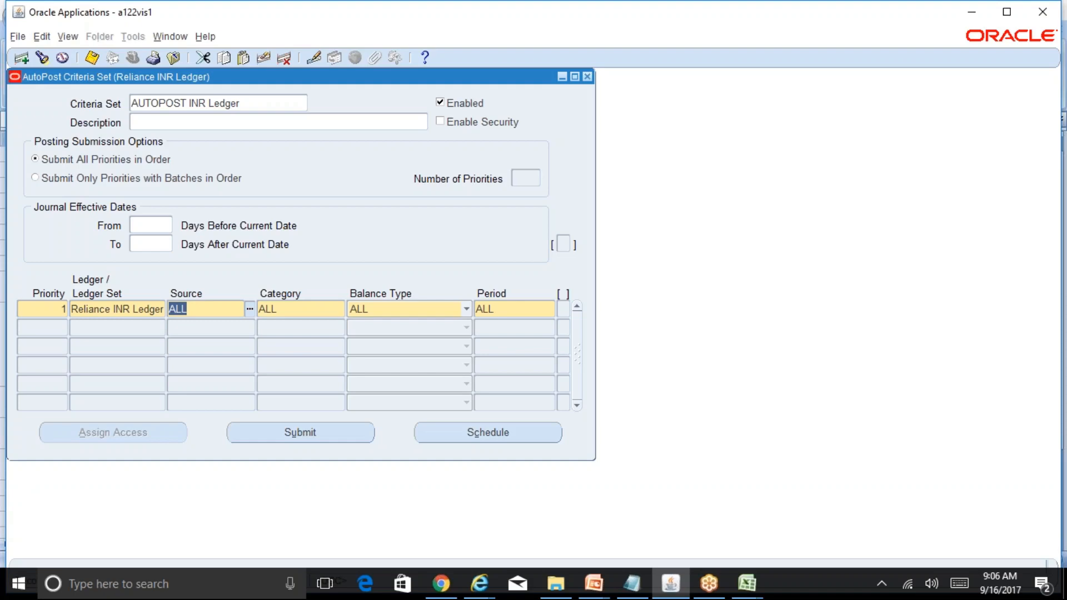
- Find and choose Receivables as the source of the priority 1 line, save the AutoPost criteria set, and close it
key("ctrl+l")
type("p")
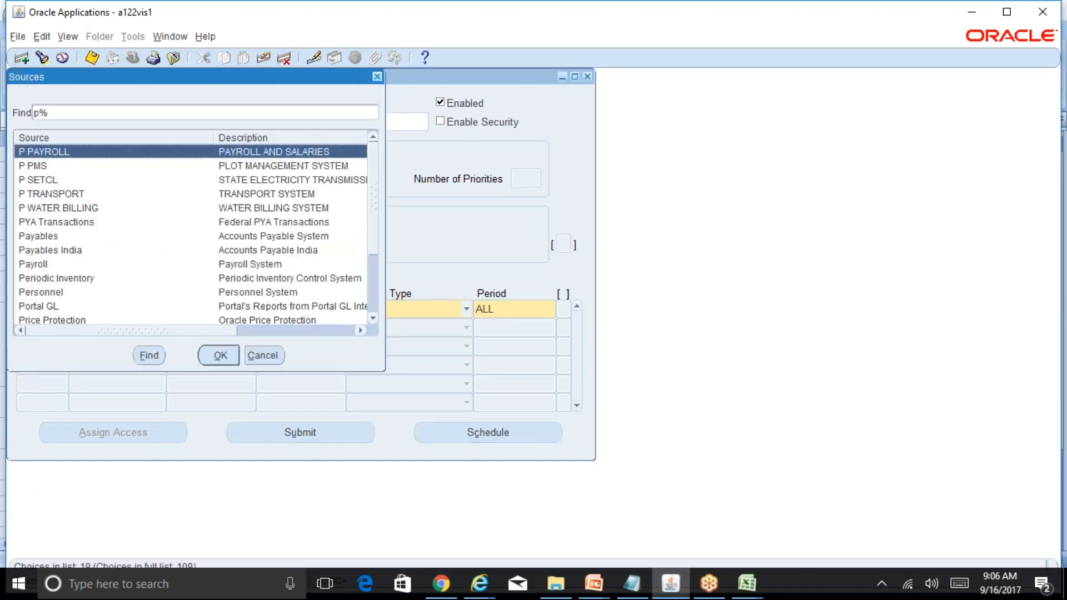
type("ay")
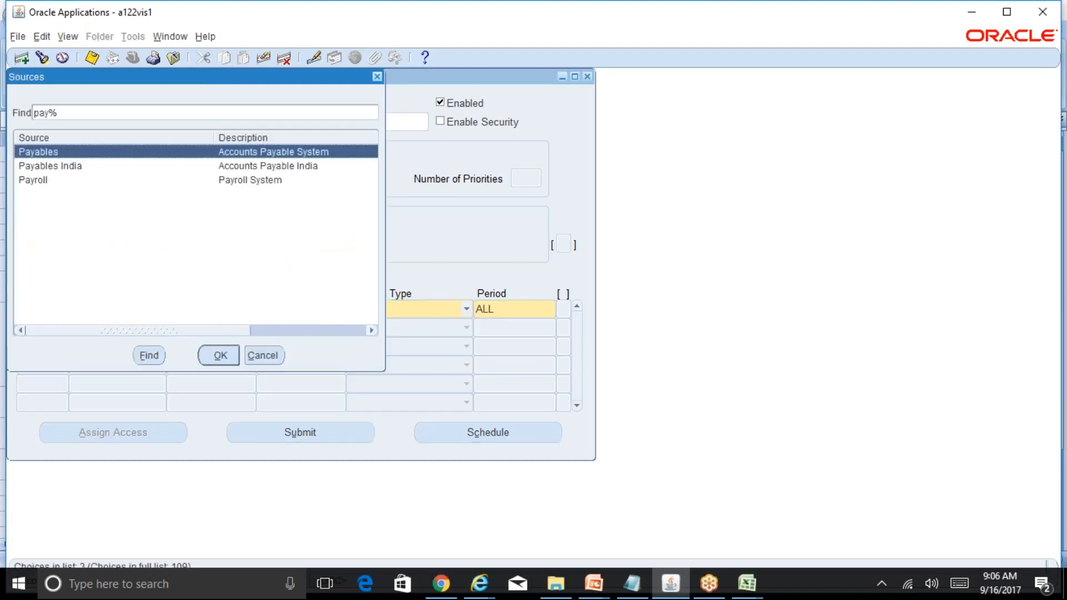
key("BackSpace")
key("BackSpace")
key("BackSpace")
type("re%")
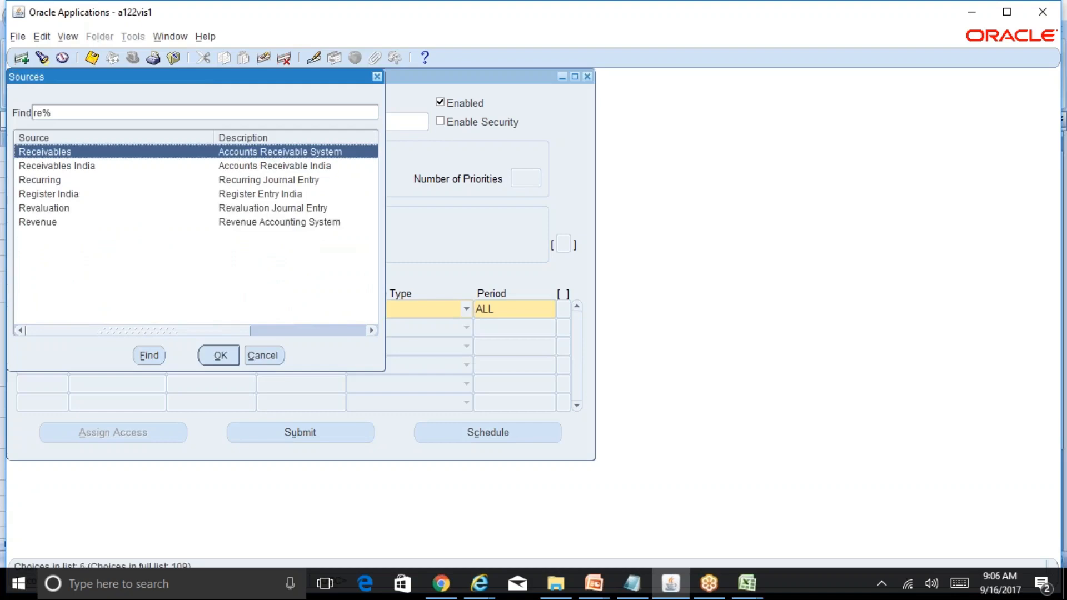
left_click(228, 362)
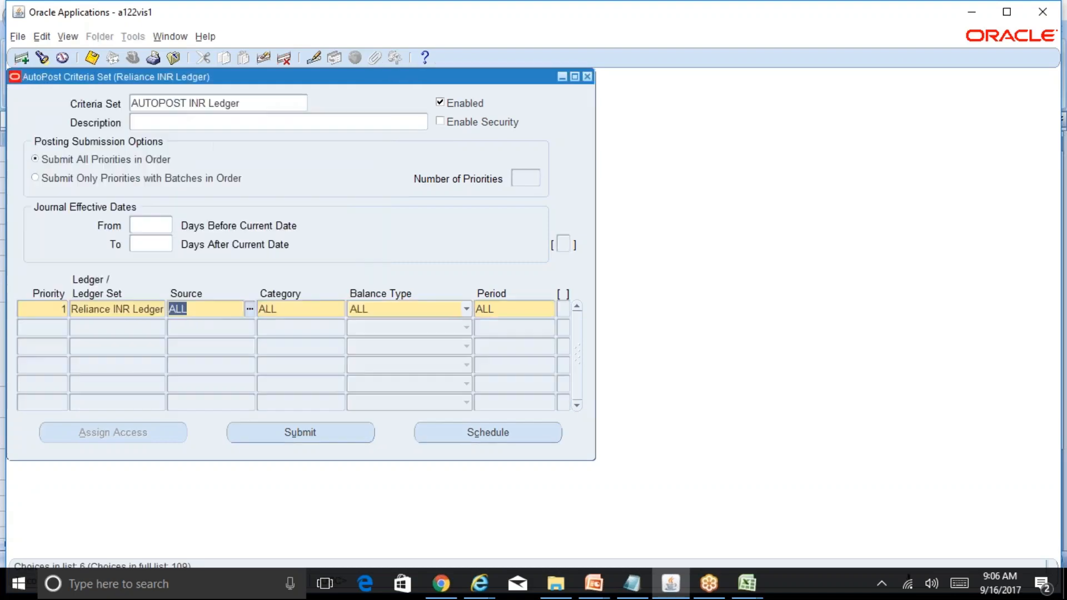
key("shift+Tab")
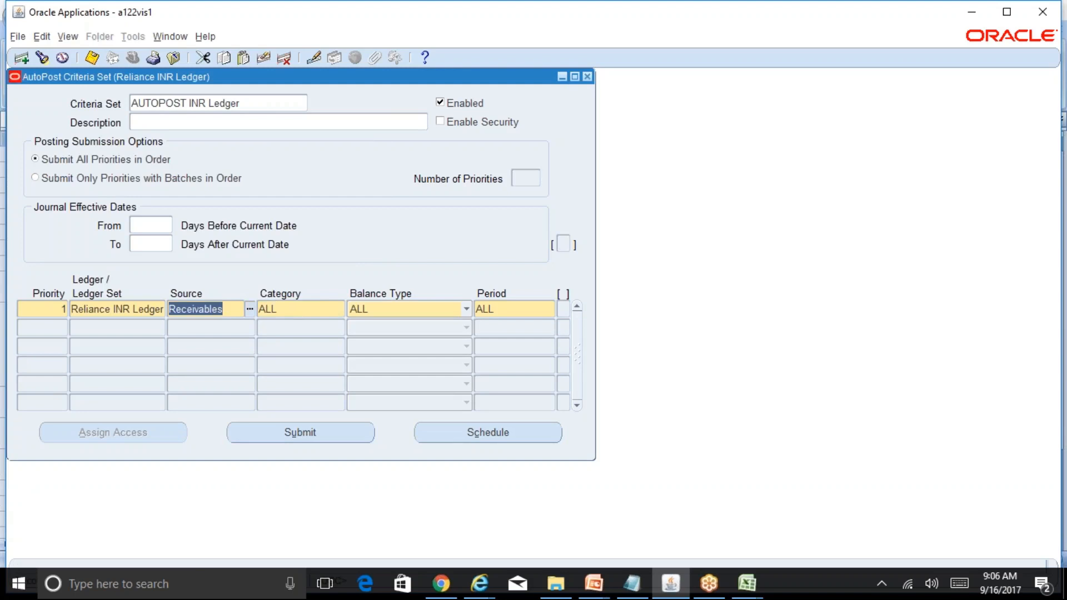
left_click(290, 309)
key("ctrl+s")
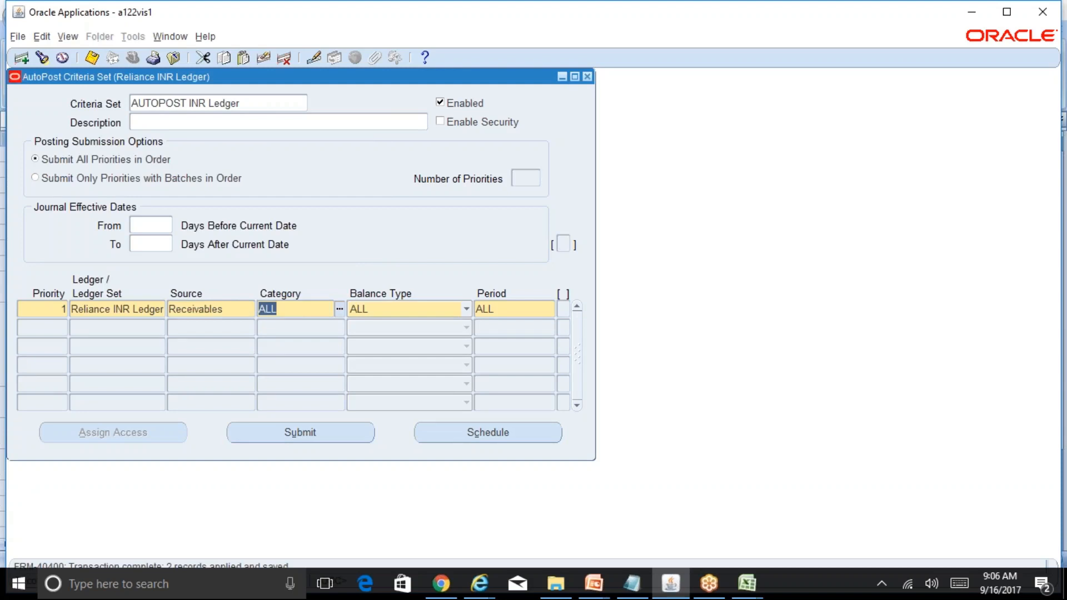
left_click(232, 315)
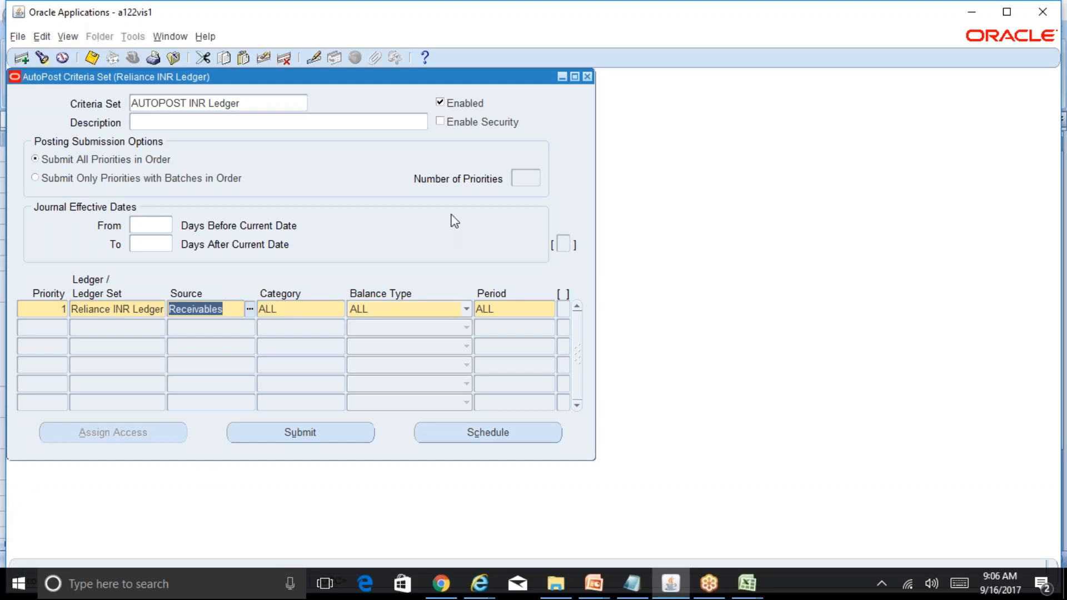
left_click(587, 76)
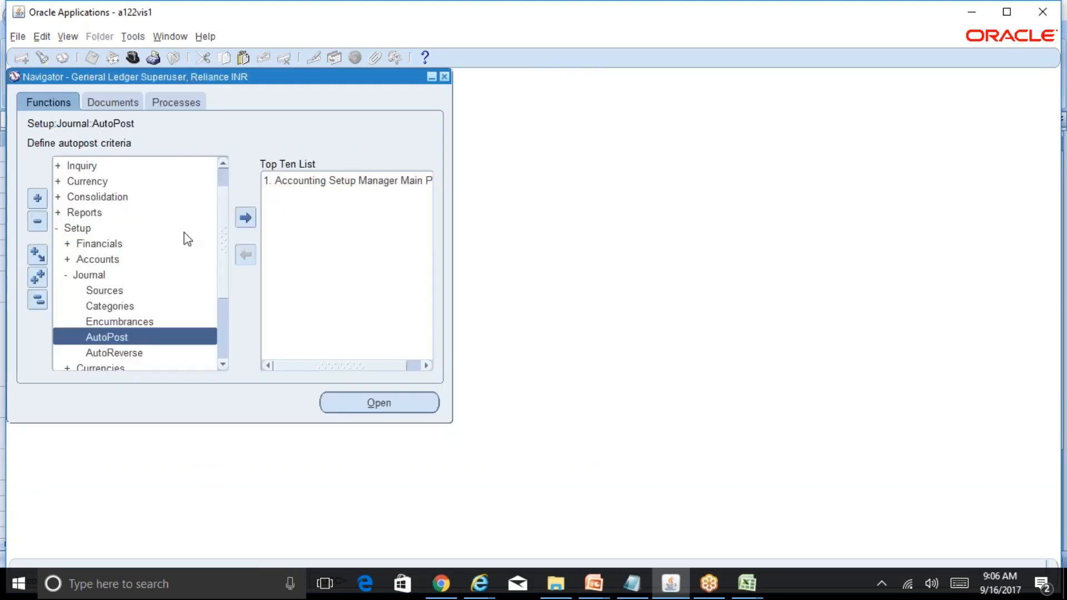
- Open the Enter Journals function under Journals and start a new journal
left_click(38, 300)
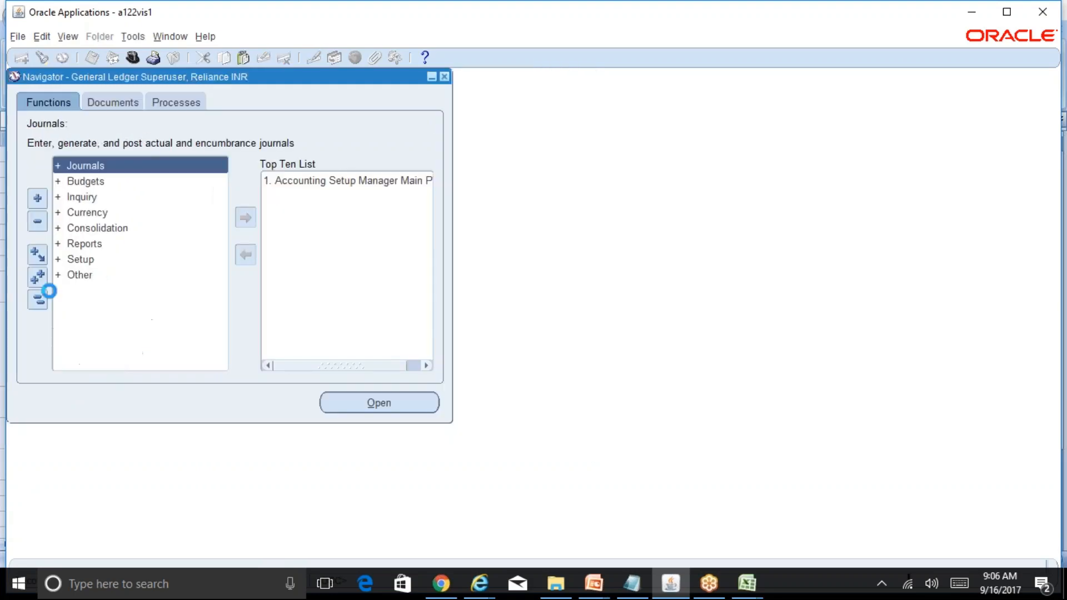
double_click(119, 168)
left_click(129, 183)
double_click(130, 182)
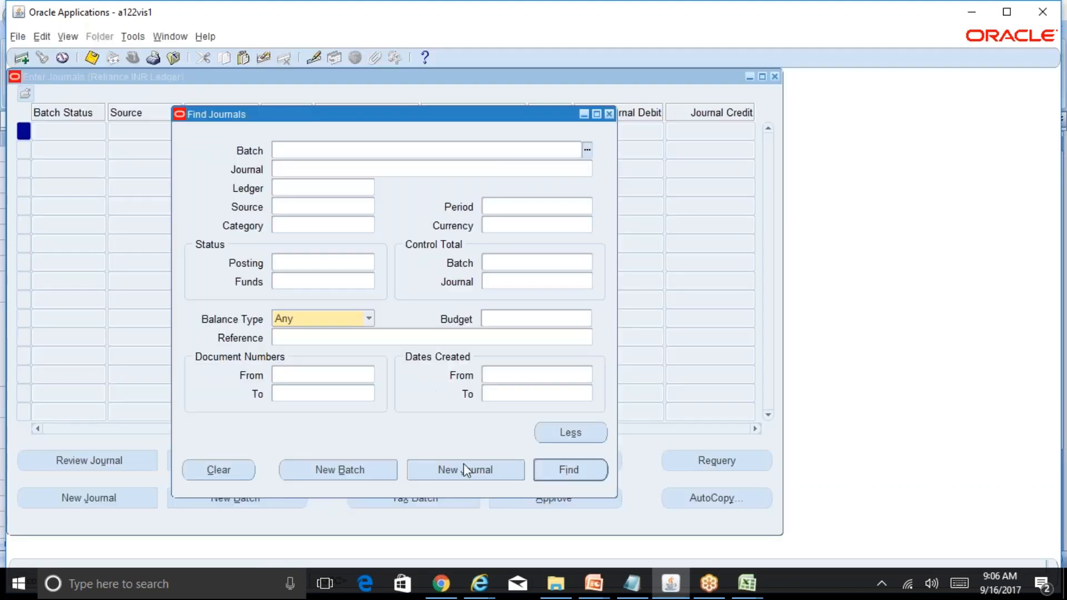
left_click(463, 464)
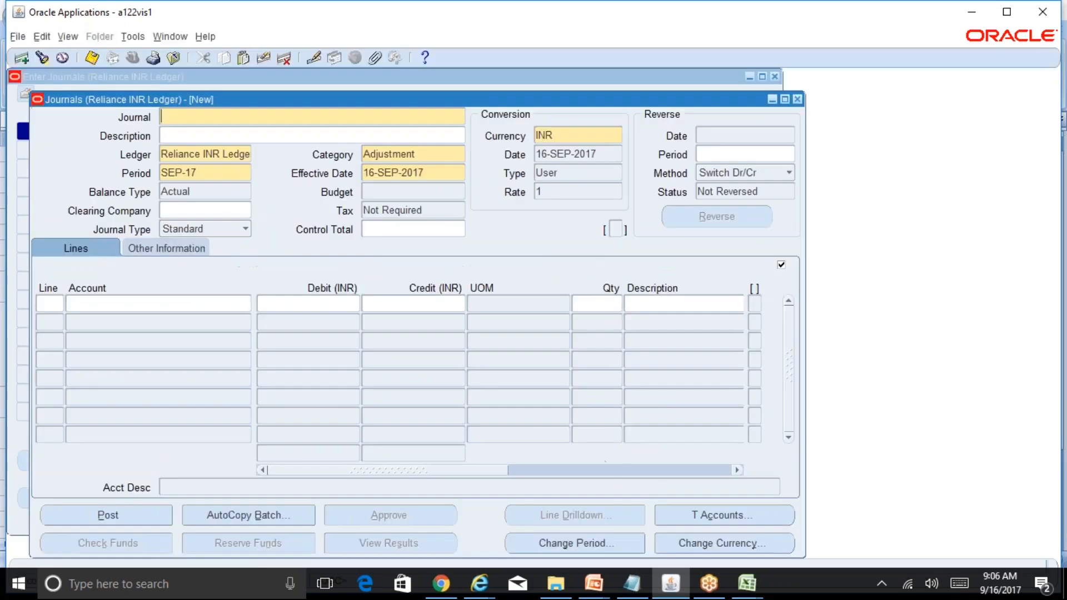
- Check the source of the new journal in its other information and return to the journal lines
left_click(178, 254)
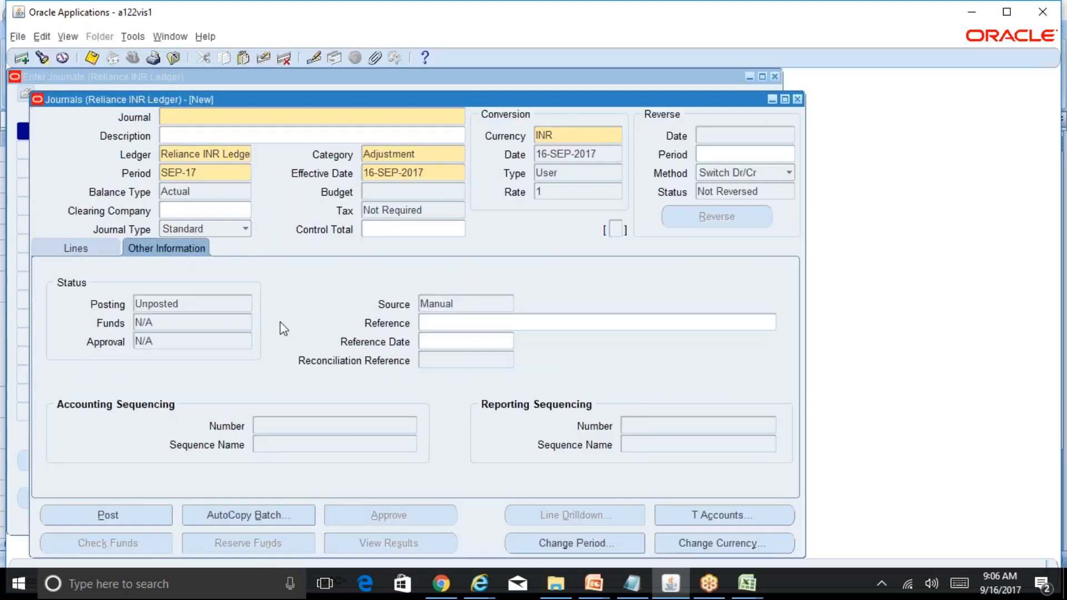
double_click(478, 304)
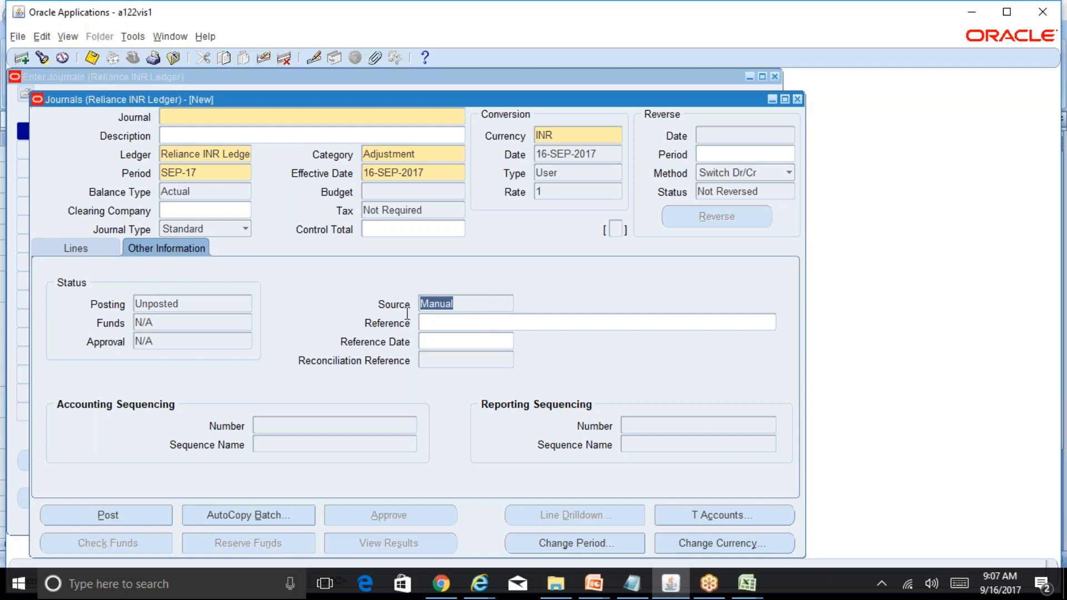
left_click(98, 240)
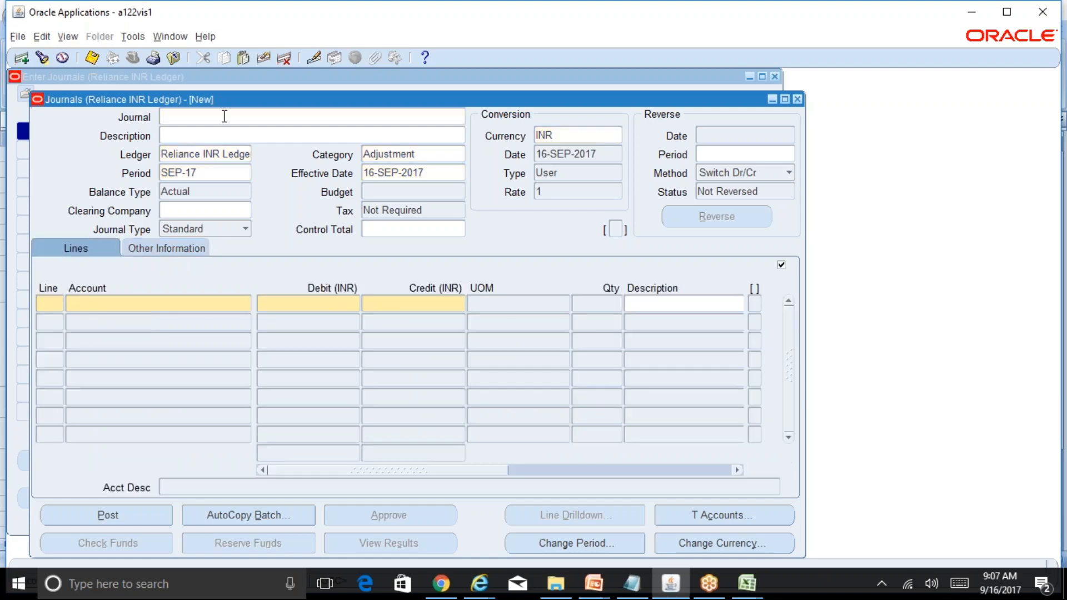
left_click(174, 253)
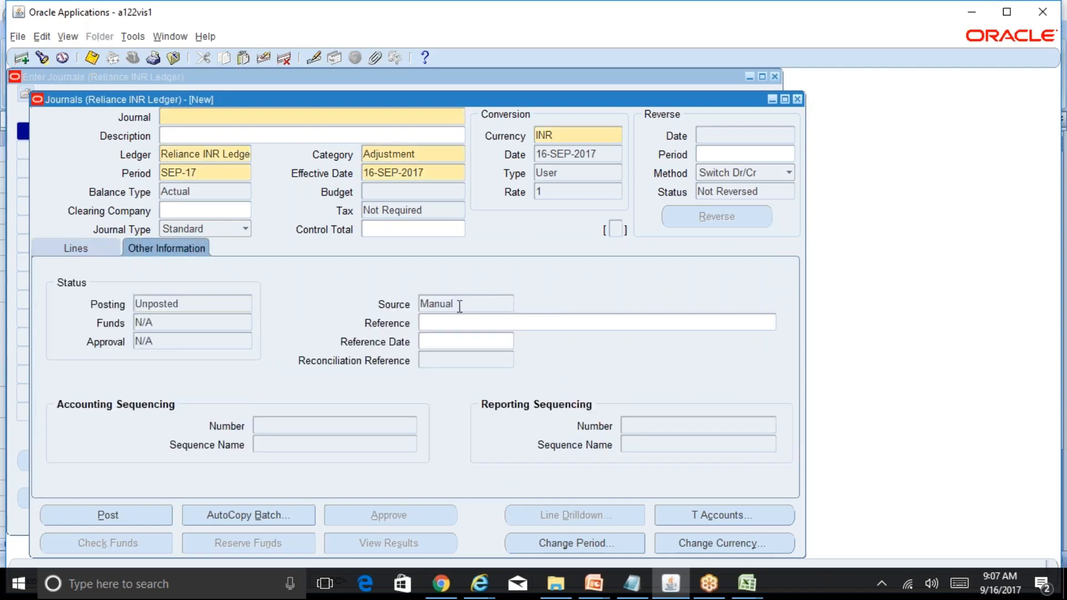
left_click(89, 248)
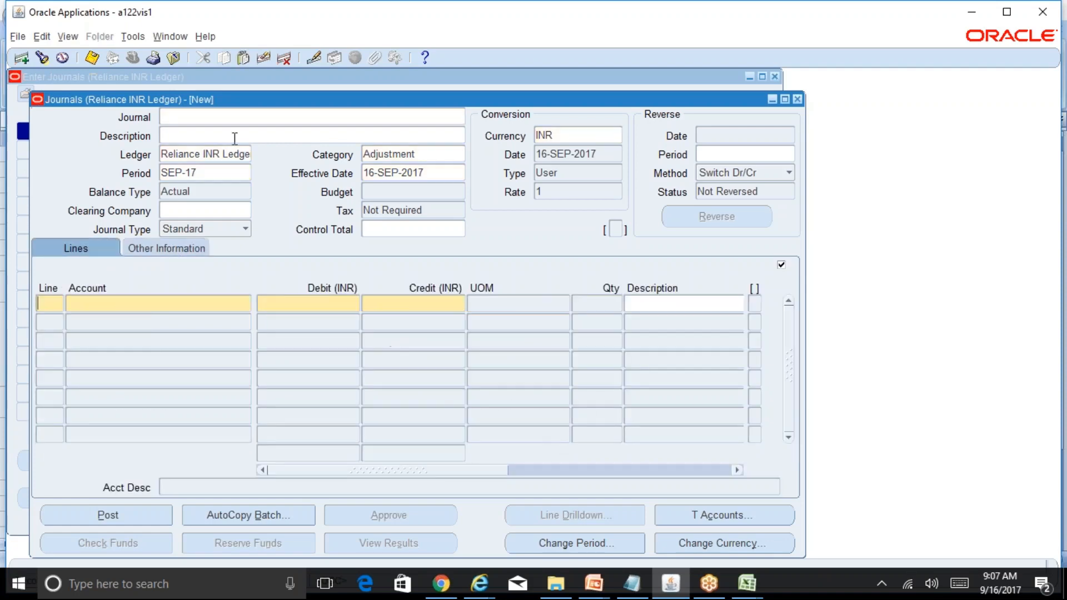
- Name the new journal Test Manual Jrnl
left_click(230, 115)
type("T")
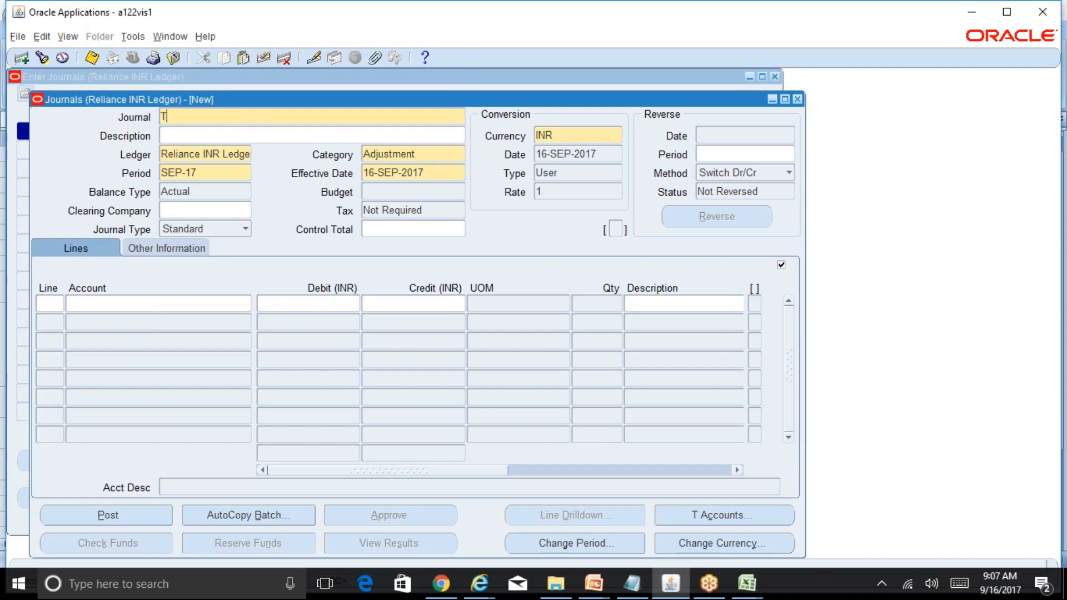
type("est Manual Jrnl")
left_click(145, 303)
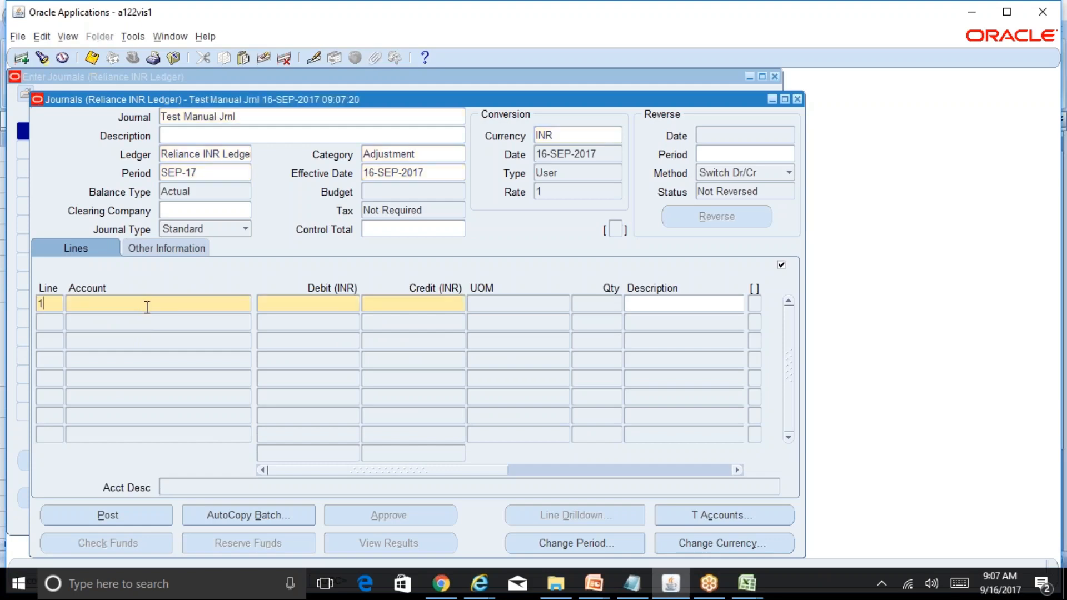
type("01")
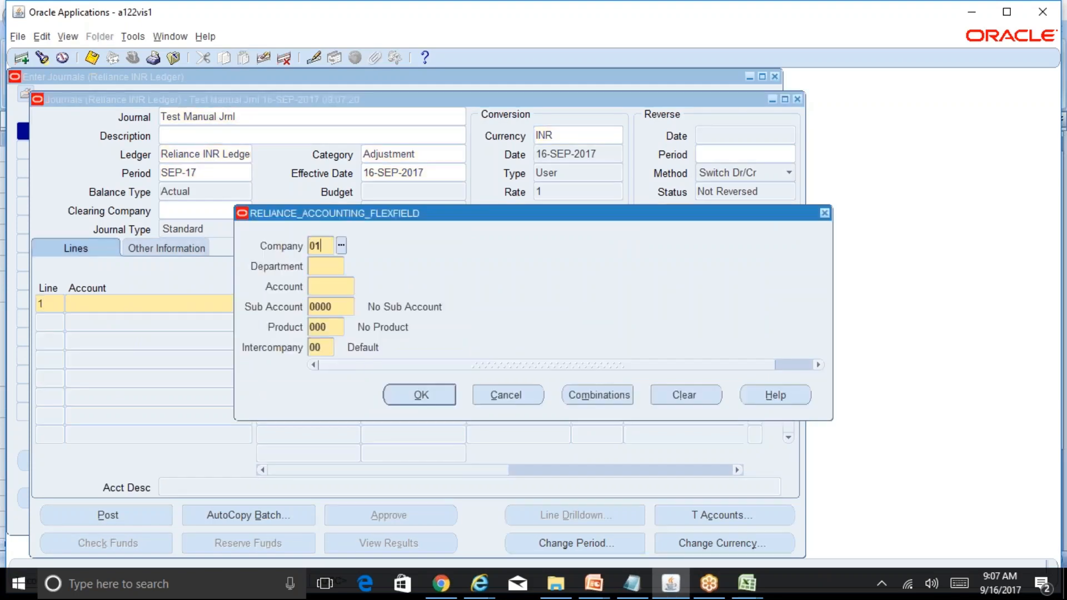
key("Tab")
type("000")
key("Tab")
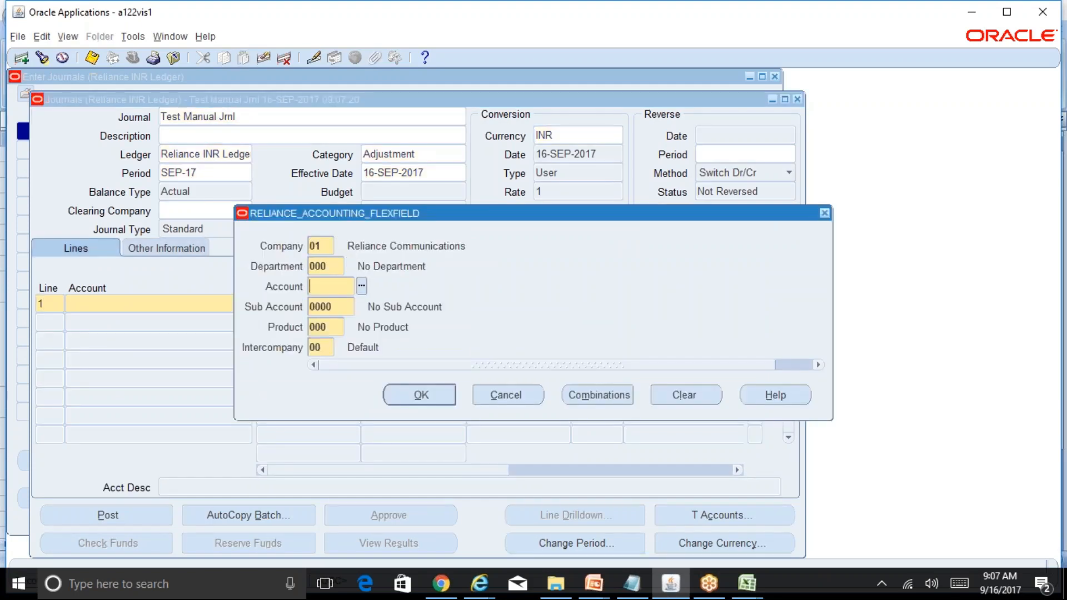
type("5800")
key("Tab")
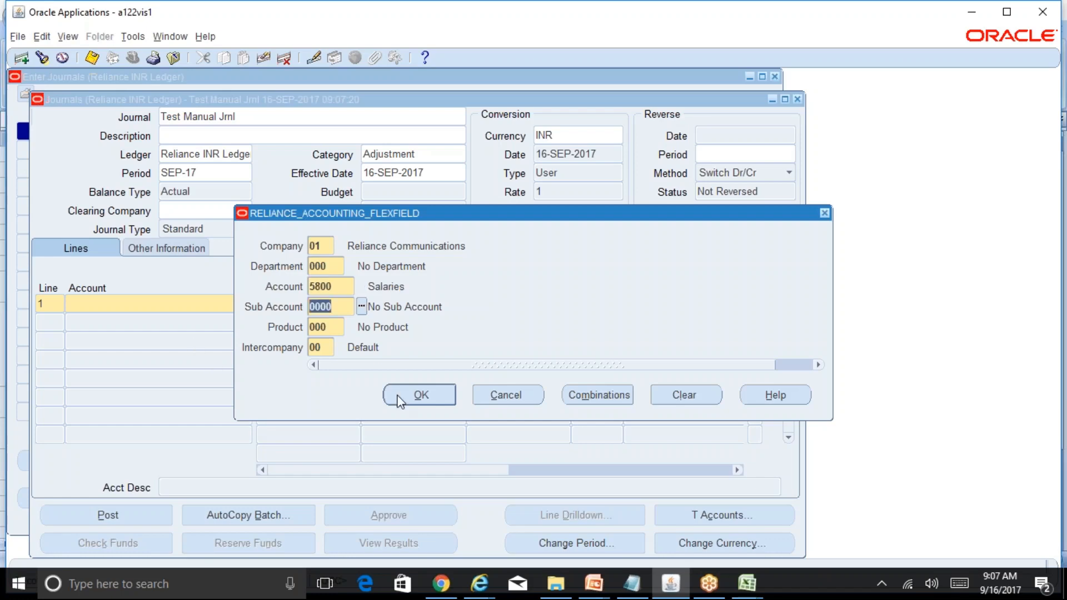
left_click(428, 399)
type("15")
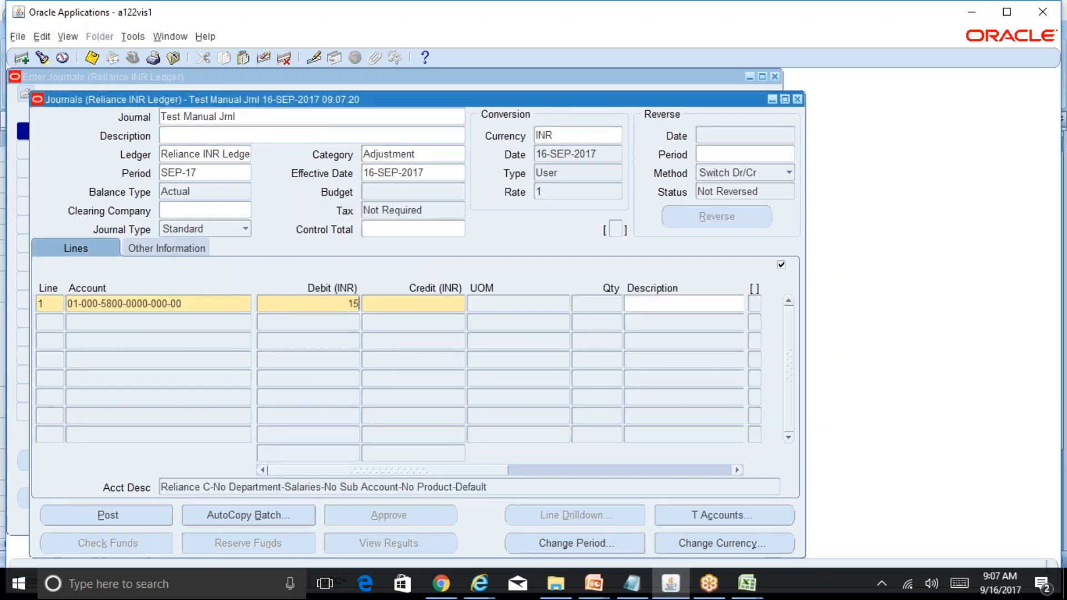
type(",0000")
key("Down")
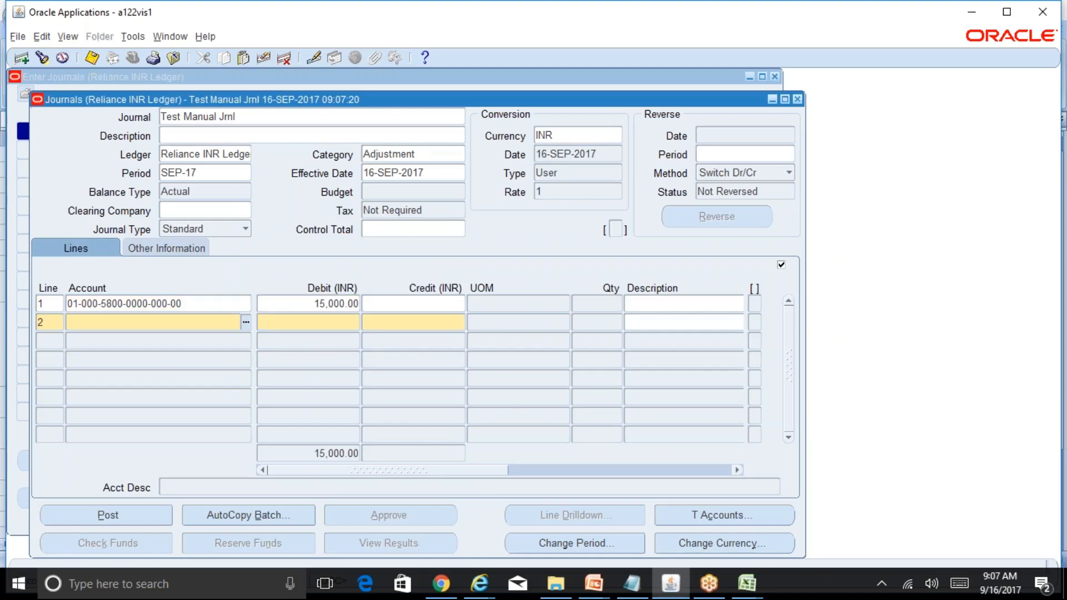
key("shift+F5")
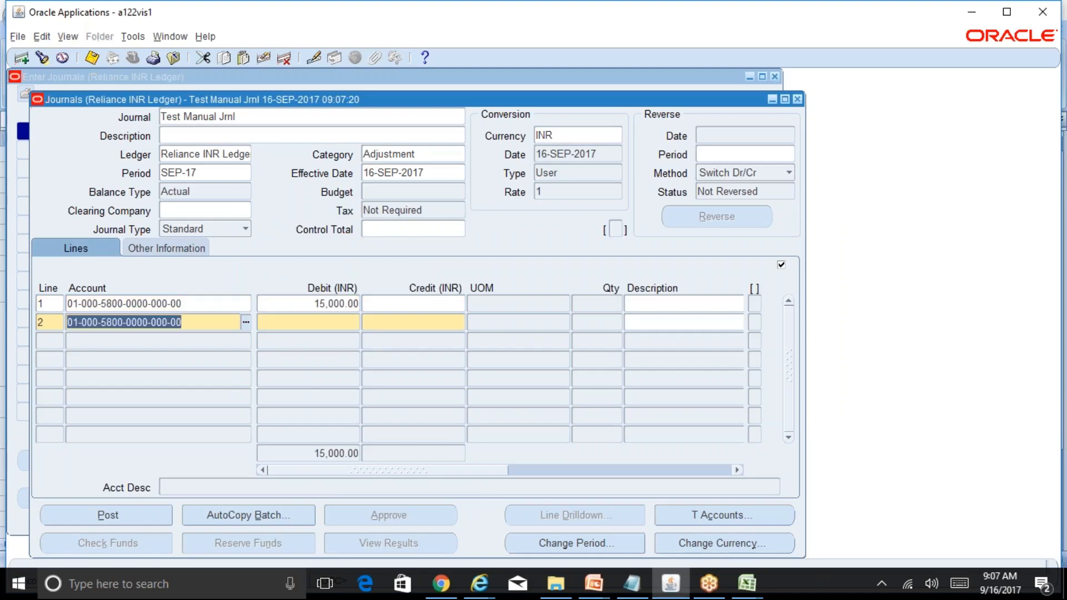
key("ctrl+l")
key("Tab")
key("Tab")
key("Delete")
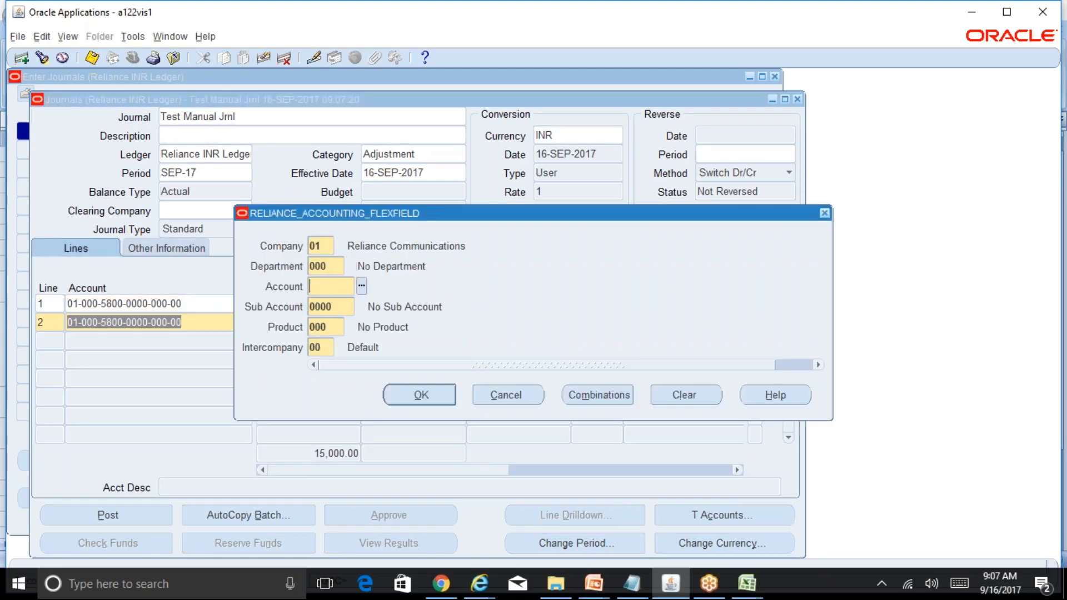
key("ctrl+l")
type("cash%")
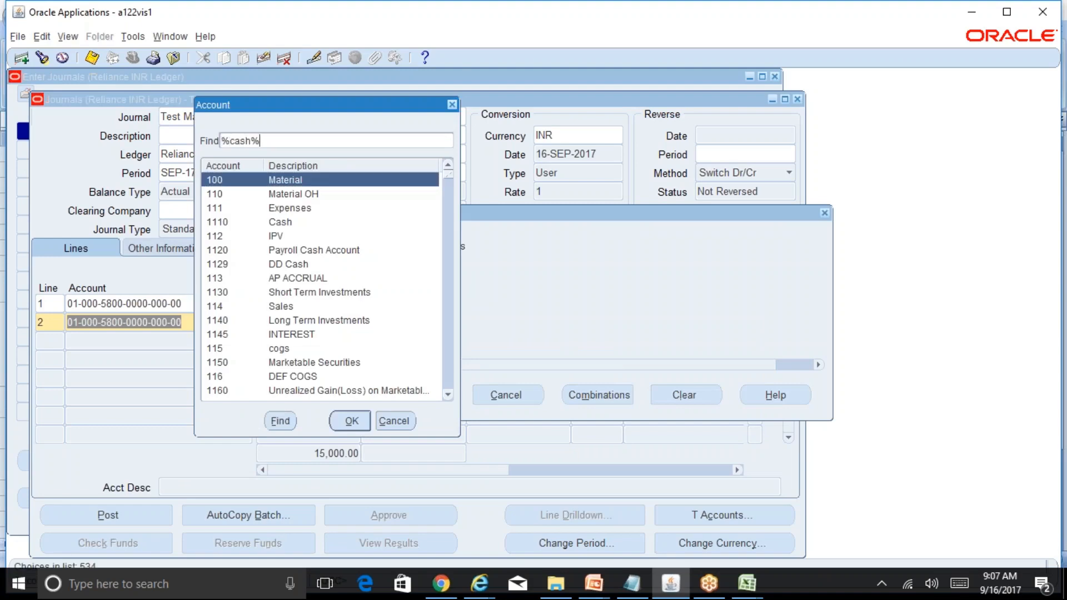
key("Return")
key("Return")
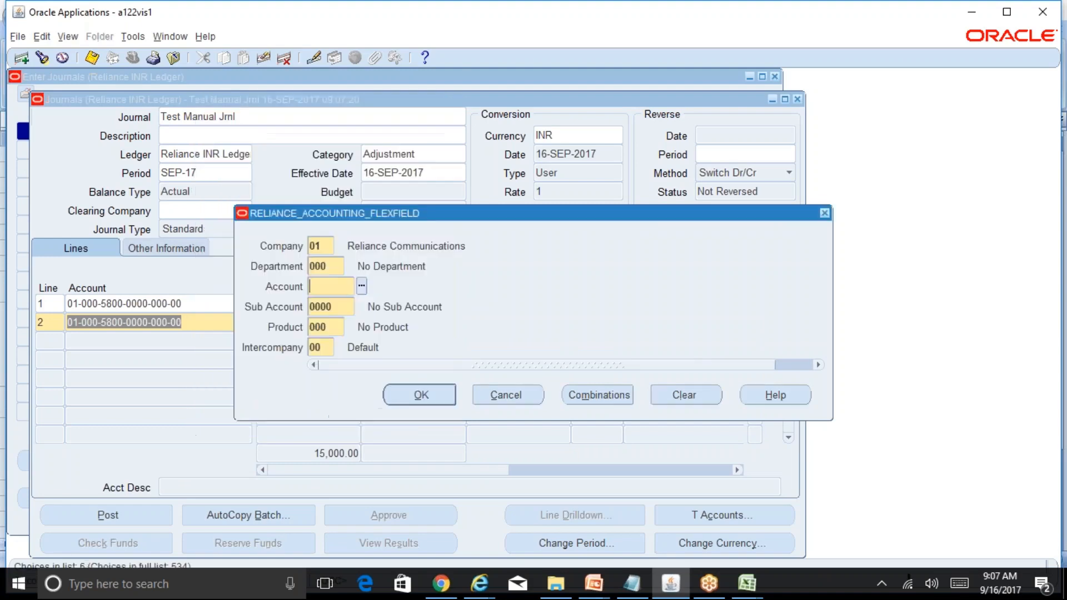
key("Return")
type("15000")
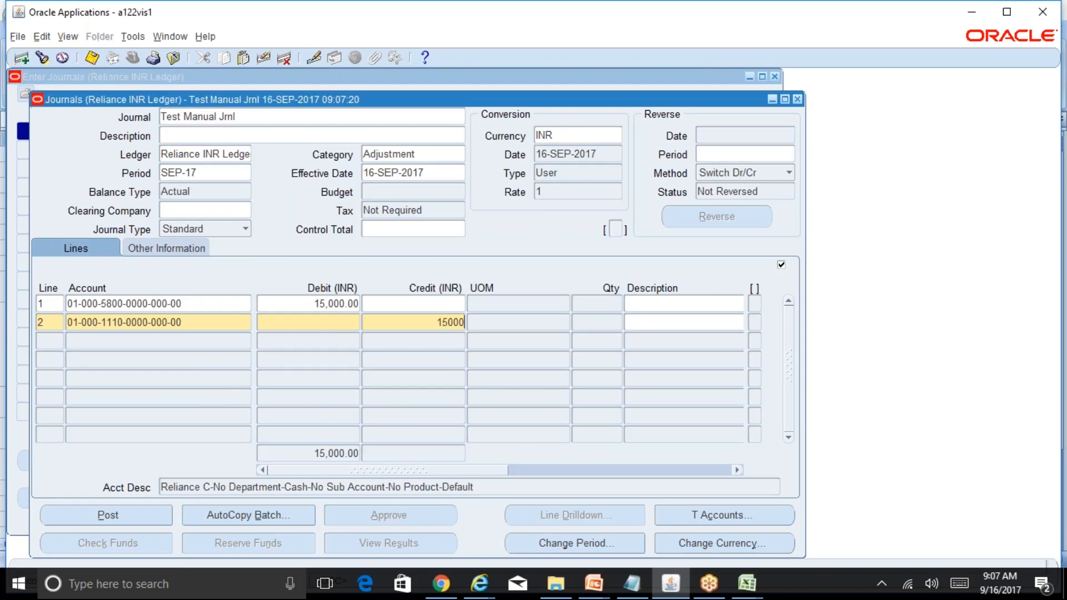
key("ctrl+s")
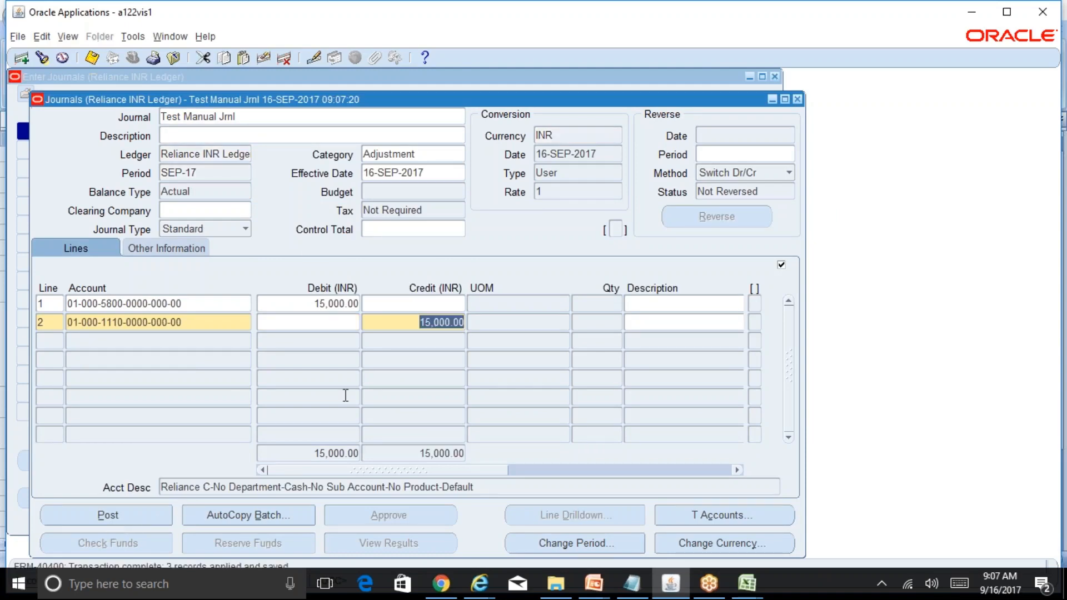
- Rename the journal to Test Manual Jrnl1, save it, and close it
left_click(247, 115)
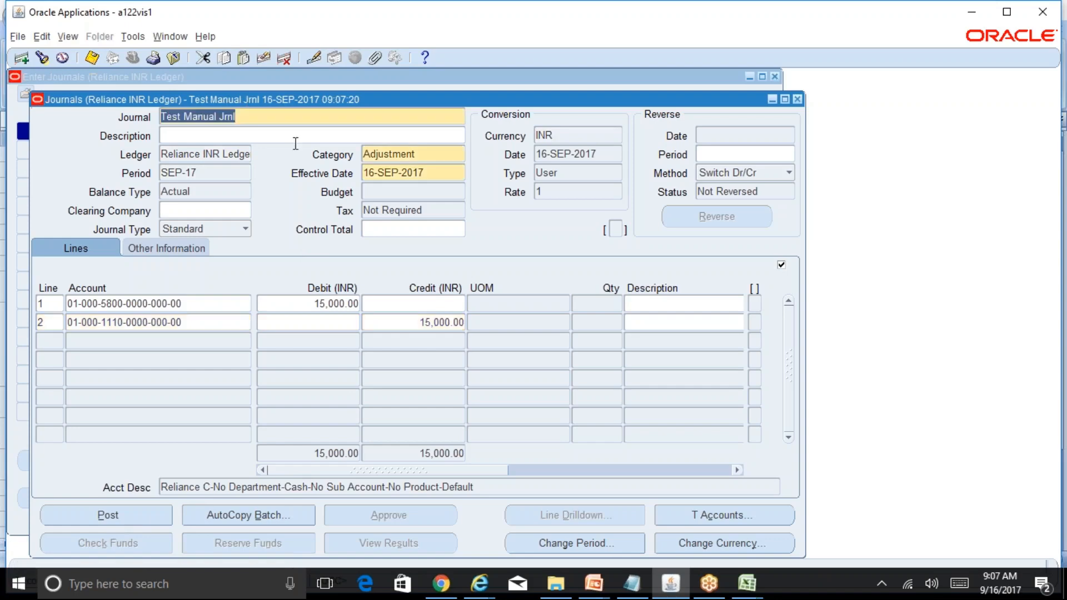
key("End")
type("1")
key("ctrl+s")
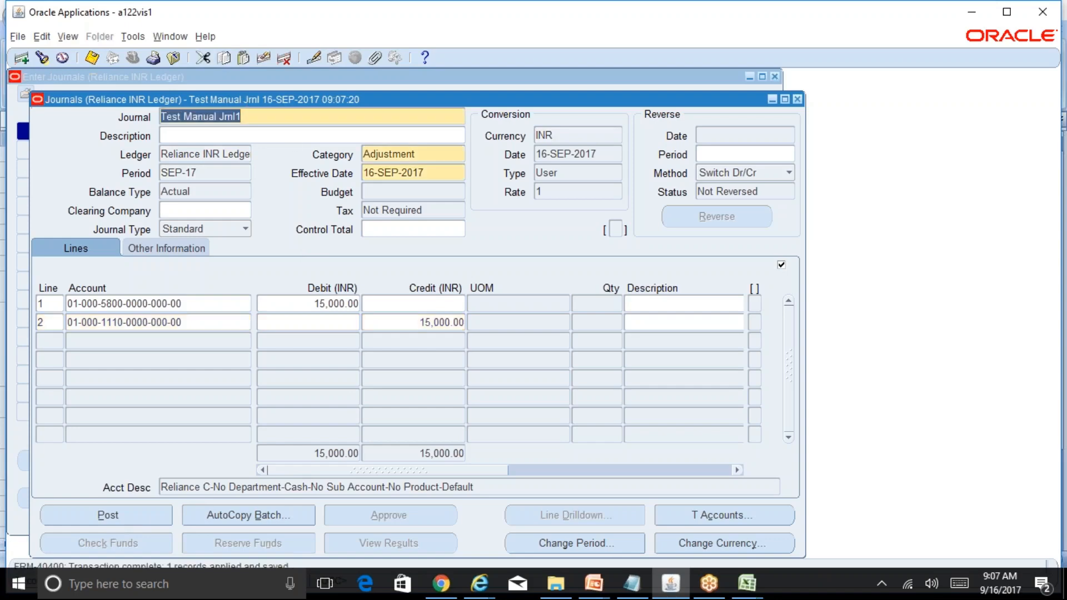
left_click(798, 99)
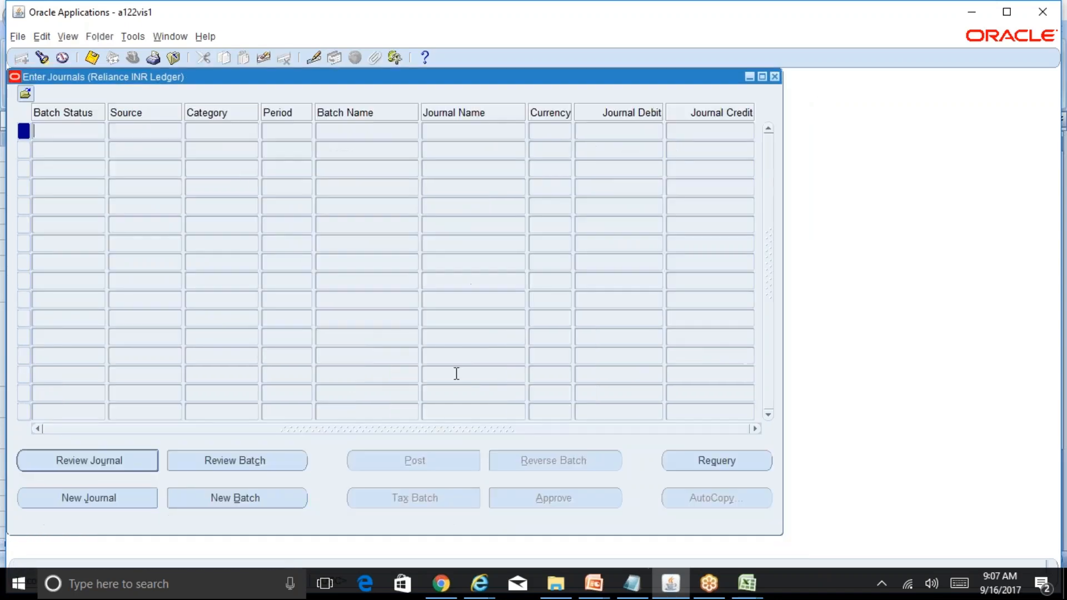
- Create another new journal named Test Manual Jrnl2
left_click(113, 505)
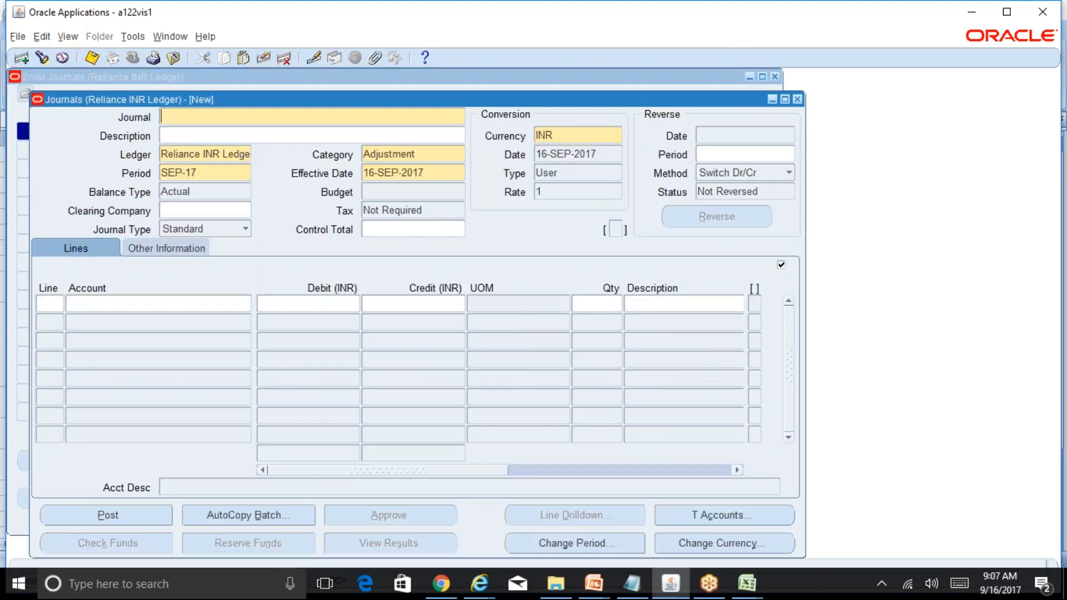
type("Test Manual Jrnl1")
key("BackSpace")
type("2")
left_click(47, 303)
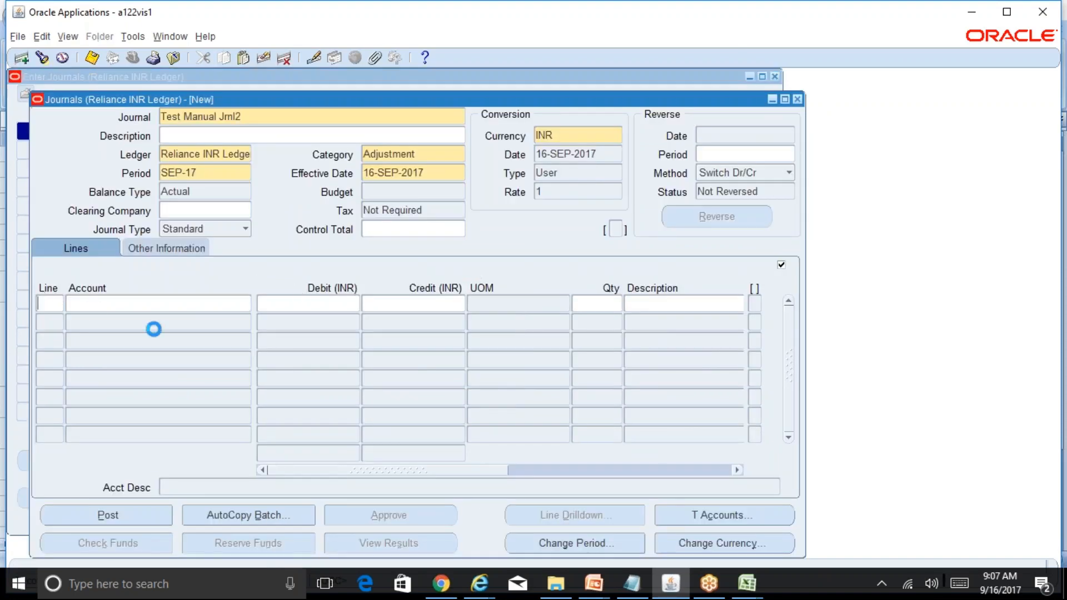
key("Tab")
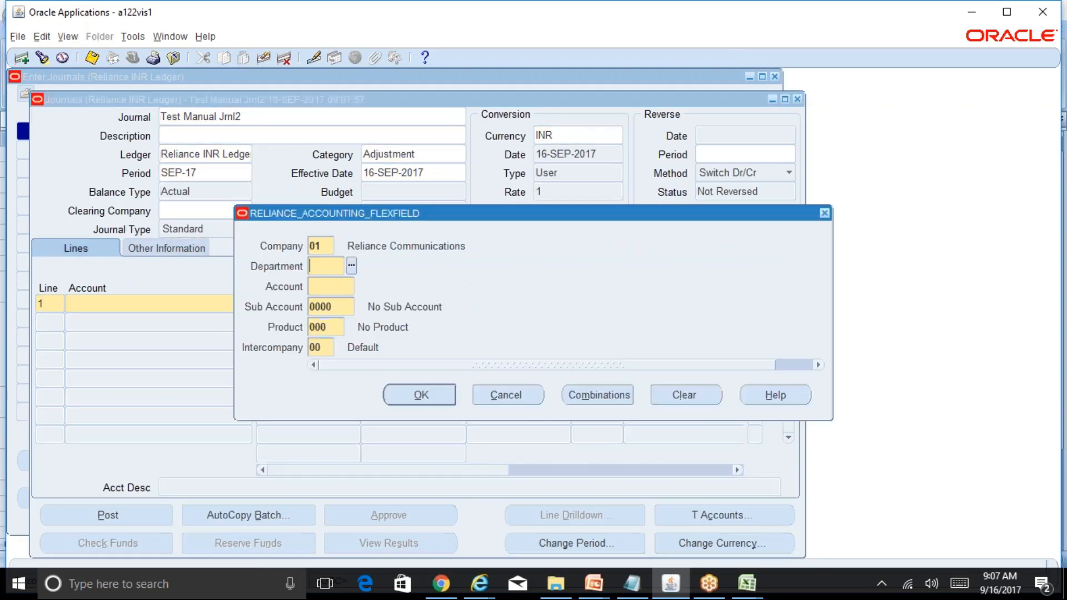
type("000")
key("Tab")
type("5800")
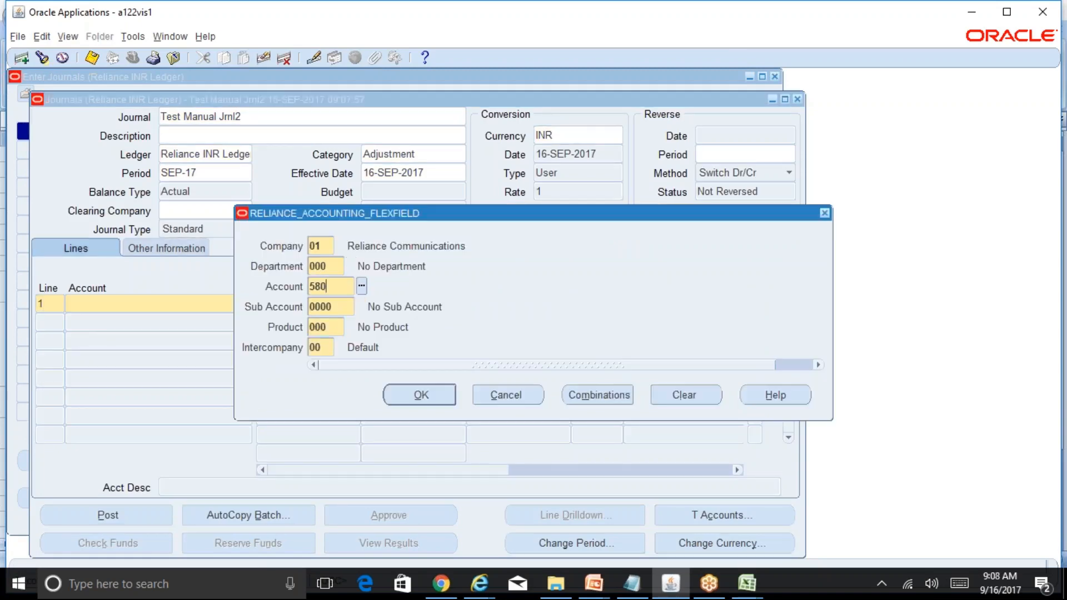
key("Tab")
type("30000")
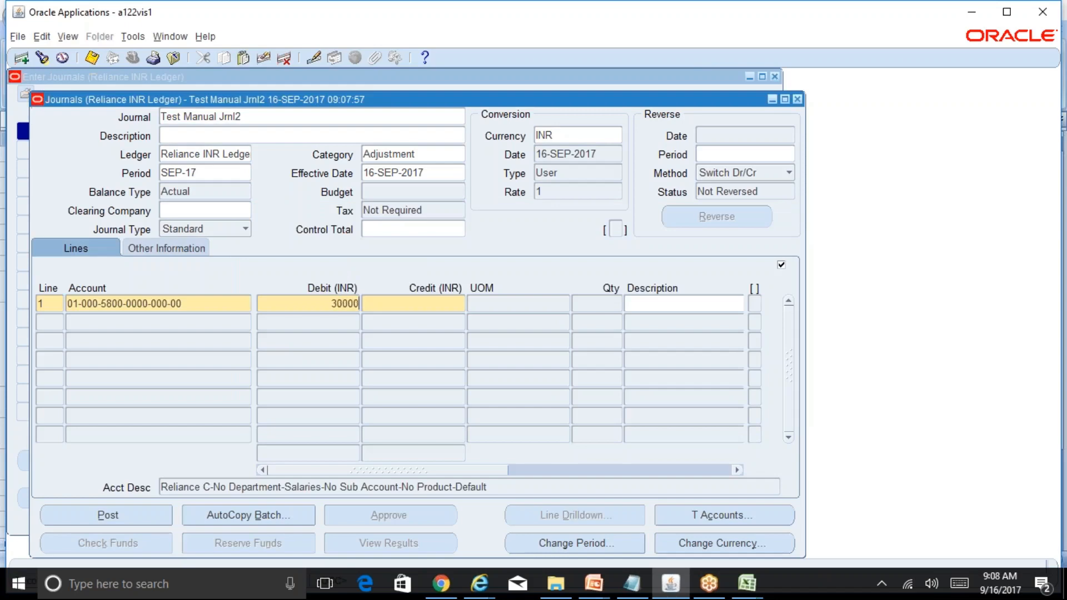
- Add line 2 by copying line 1's account and changing its account segment to 1110 (Cash)
key("Down")
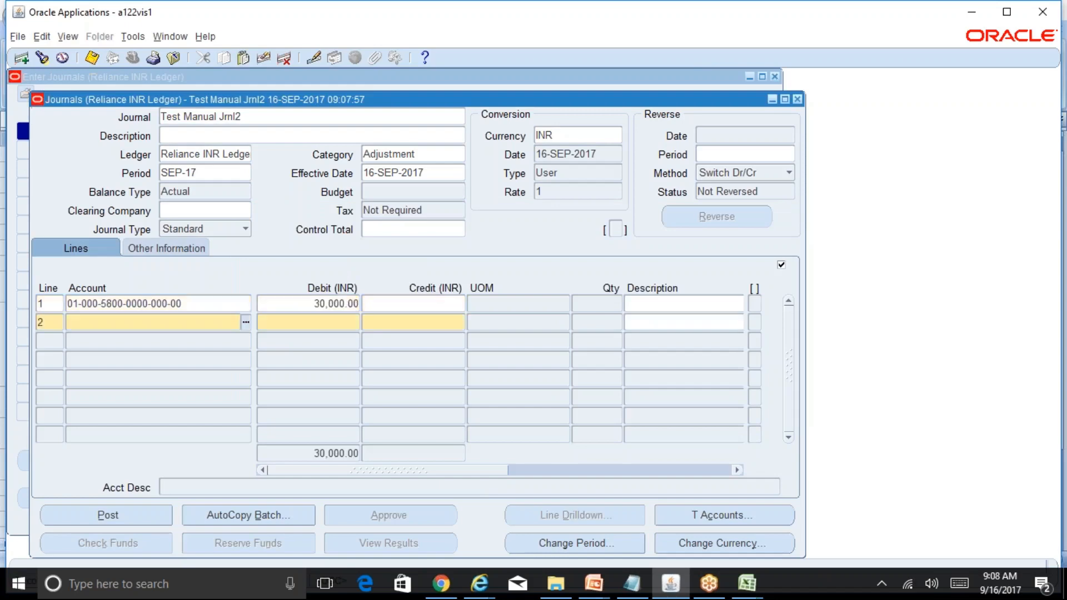
key("shift+F5")
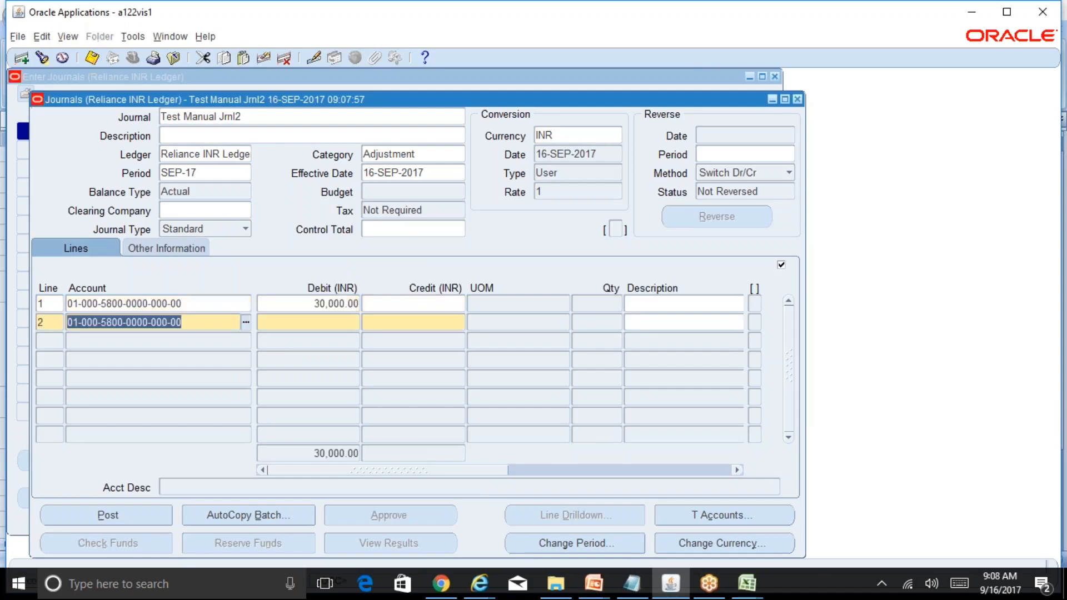
key("ctrl+l")
key("Tab")
key("Tab")
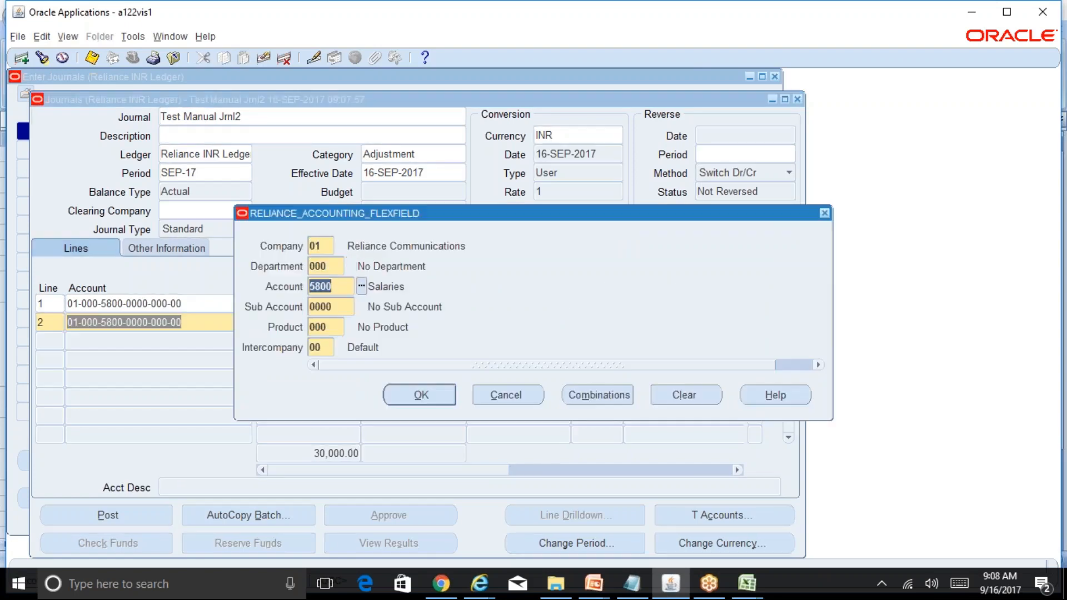
key("BackSpace")
key("ctrl+l")
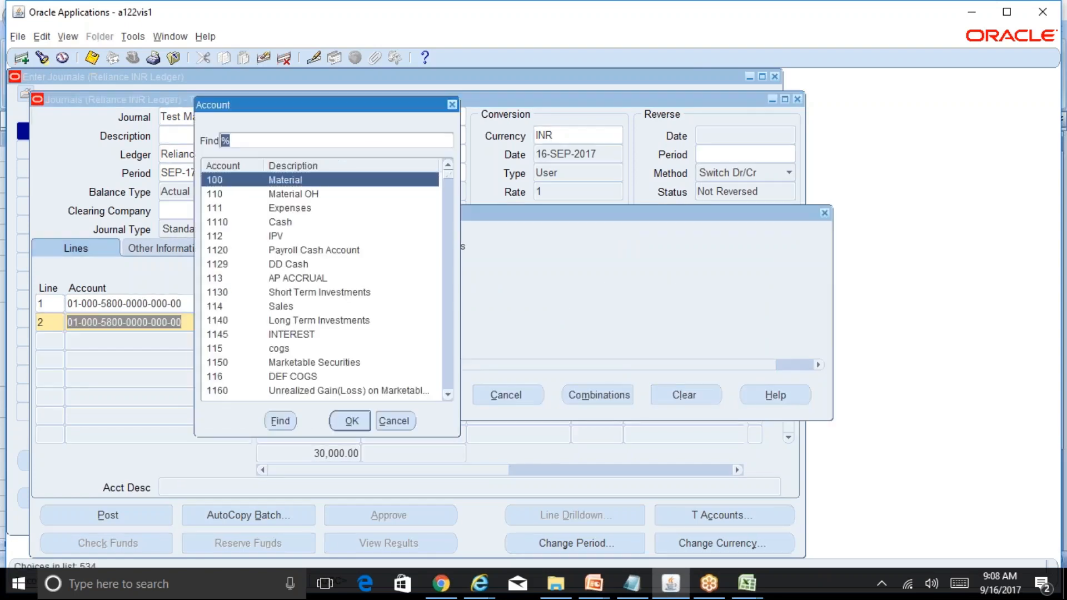
type("%cash%")
key("Return")
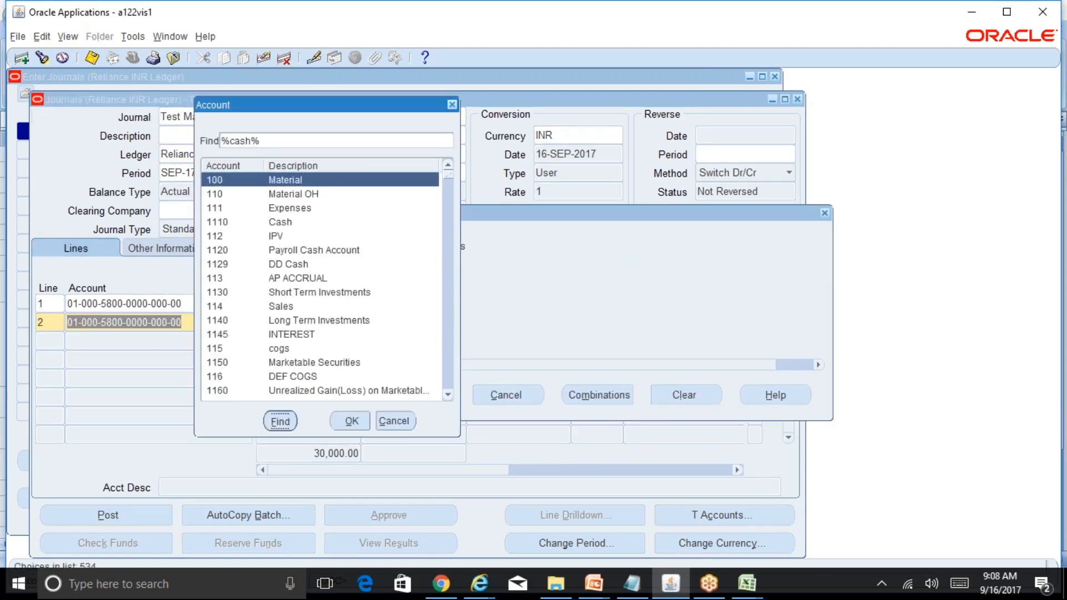
key("Return")
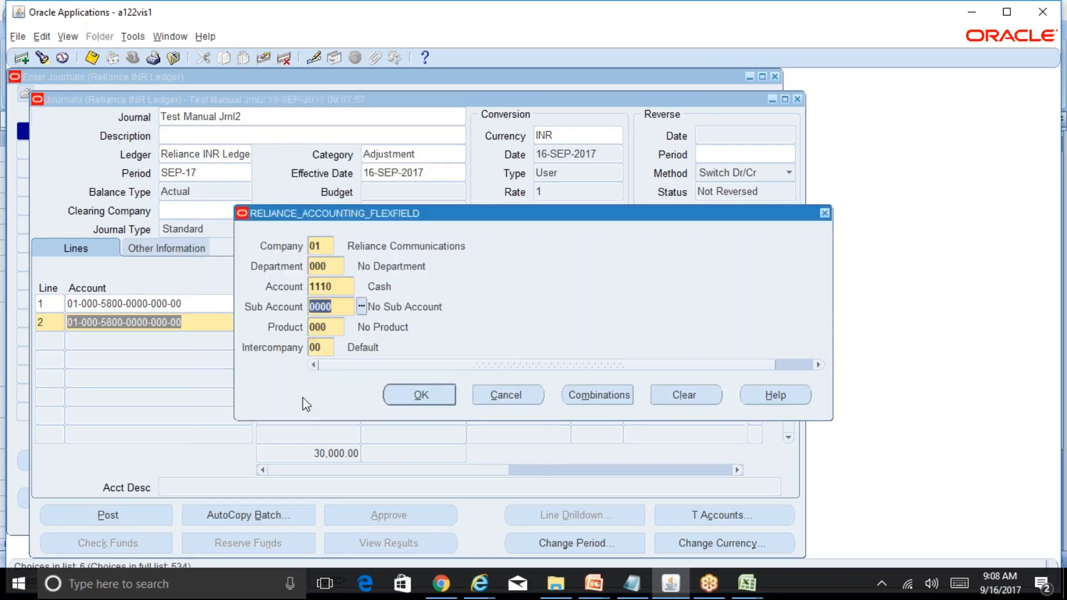
left_click(401, 399)
key("Tab")
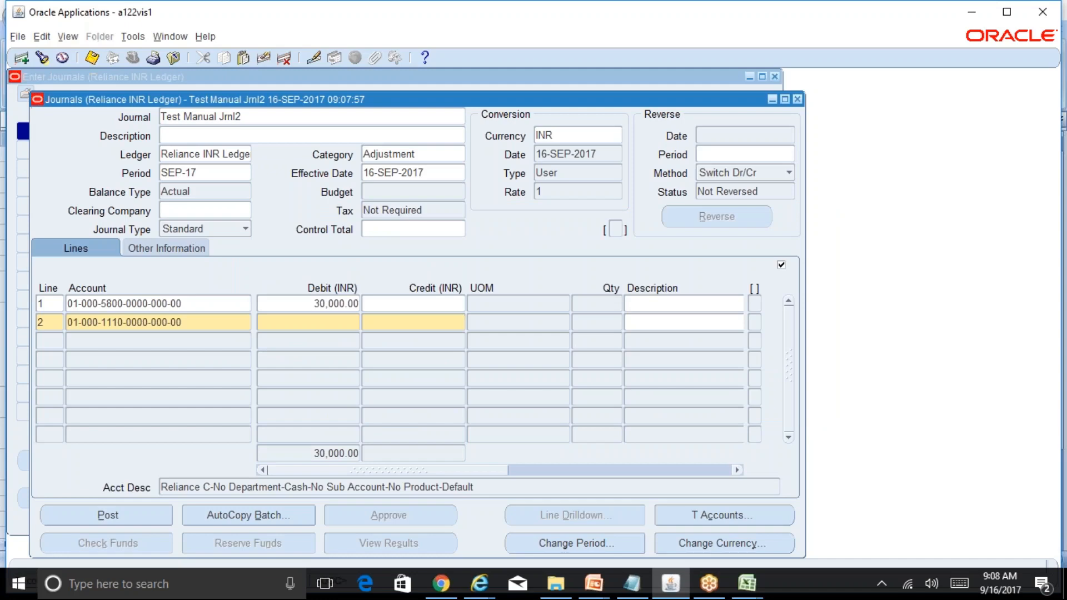
- Credit 30,000 on line 2 and save the journal
type("30000")
left_click(193, 325)
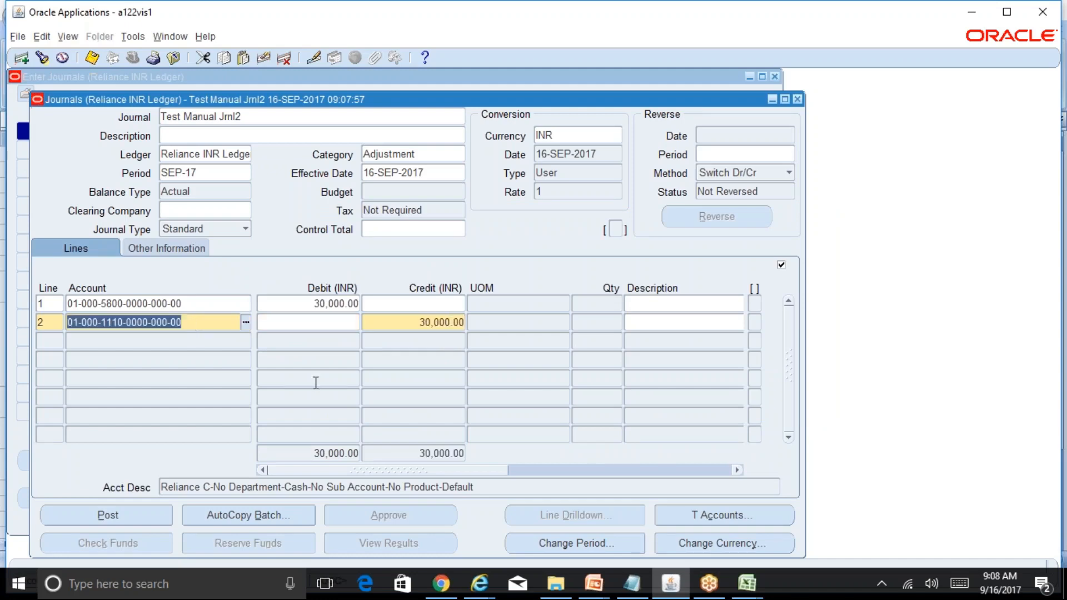
key("ctrl+s")
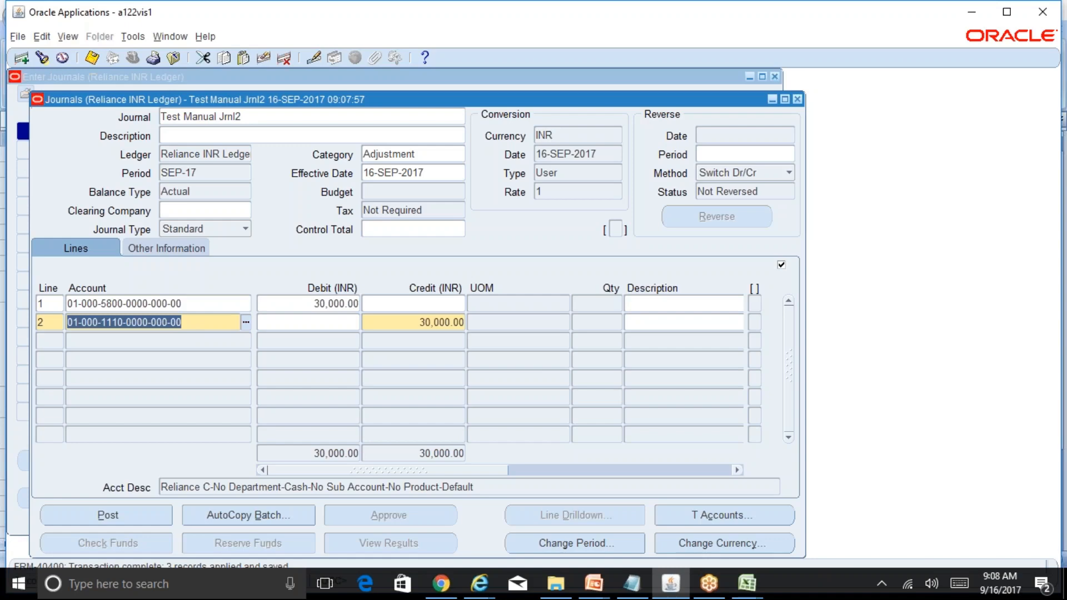
- Check the saved journal's posting status, approval status and source, and close the journal and Enter Journals windows
left_click(190, 254)
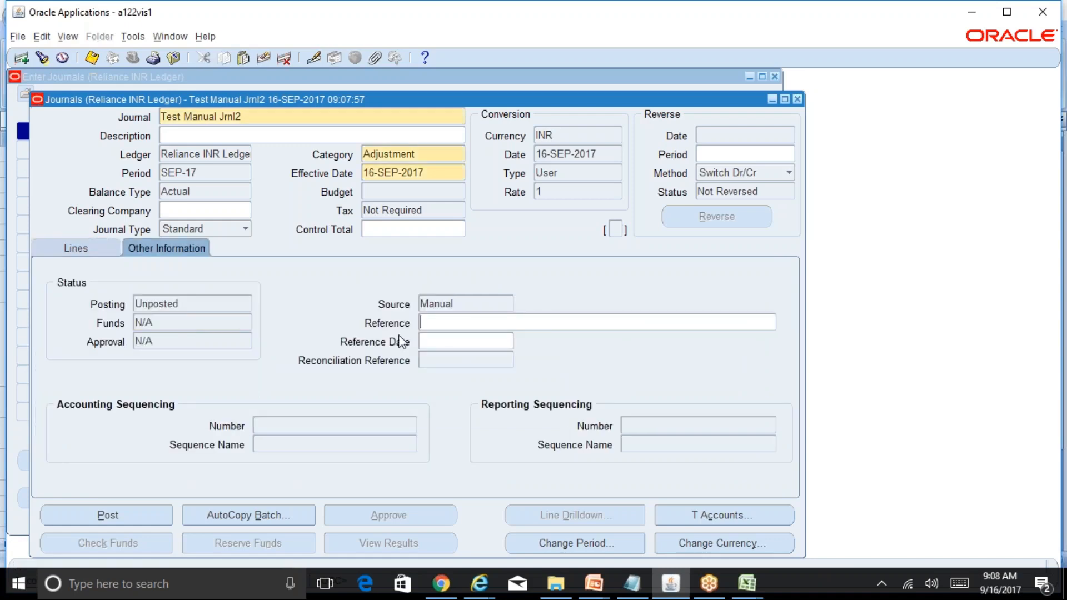
left_click(464, 304)
left_click(179, 342)
left_click(89, 249)
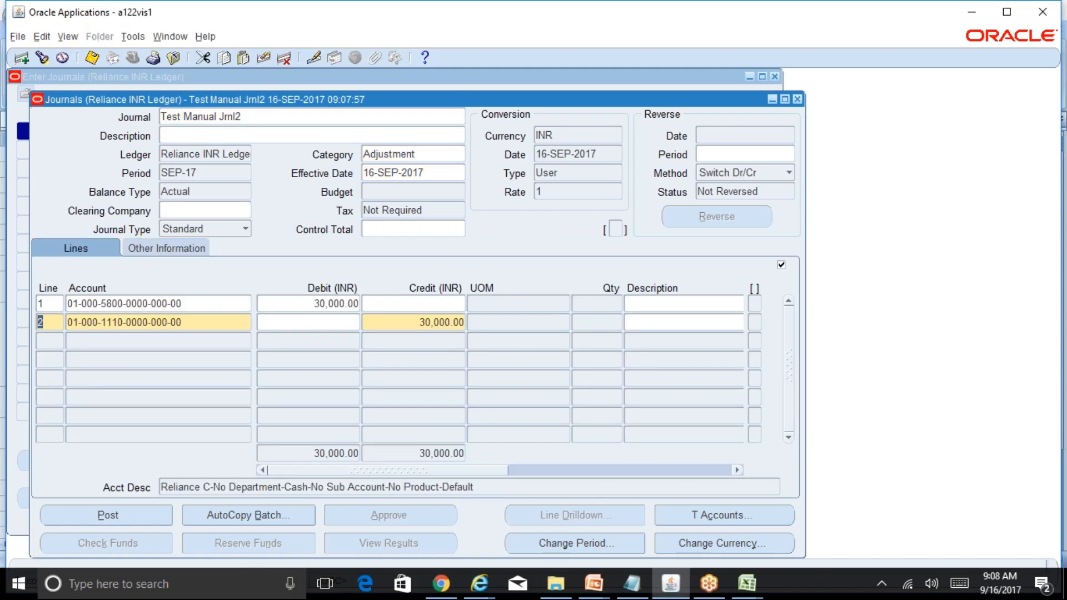
left_click(203, 250)
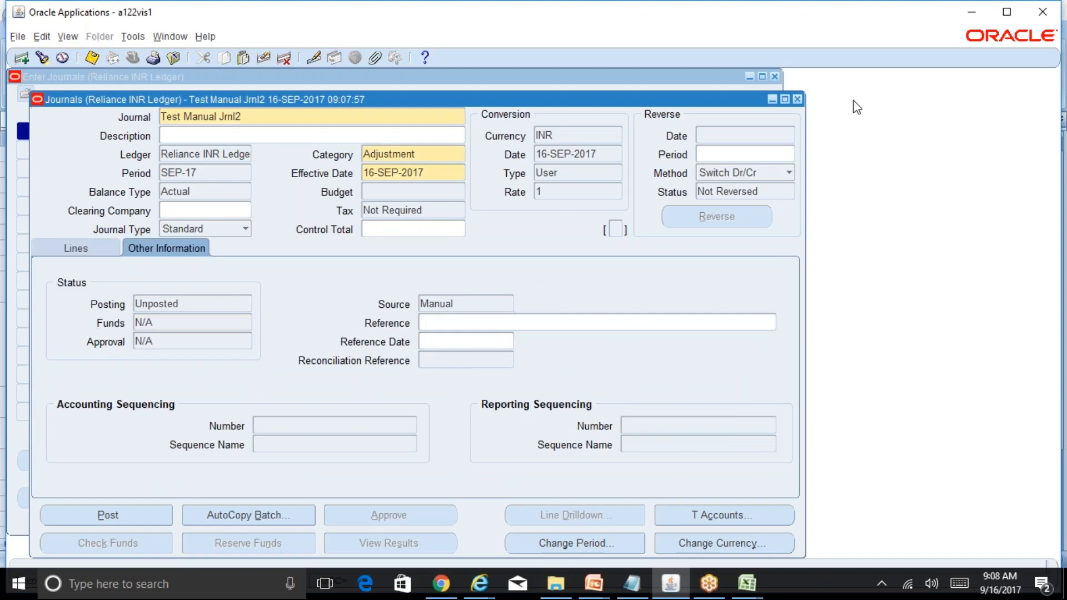
left_click(797, 99)
left_click(774, 76)
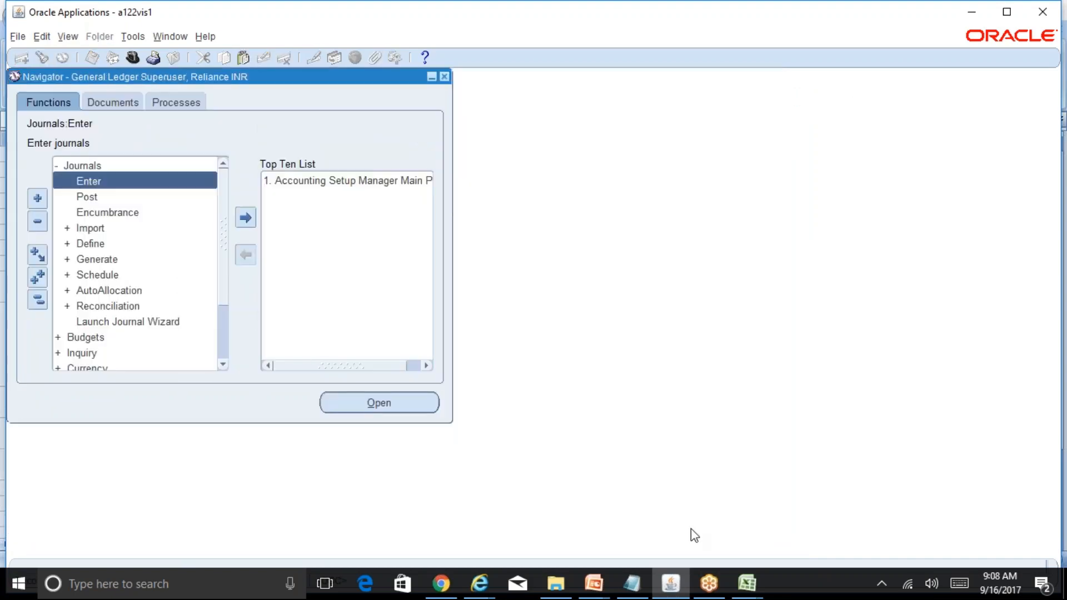
- Switch to the BR100_Financials_GL workbook in Excel, consult the automatic posting criteria for the INR ledger, and return to Oracle Applications
mouse_move(747, 583)
left_click(826, 539)
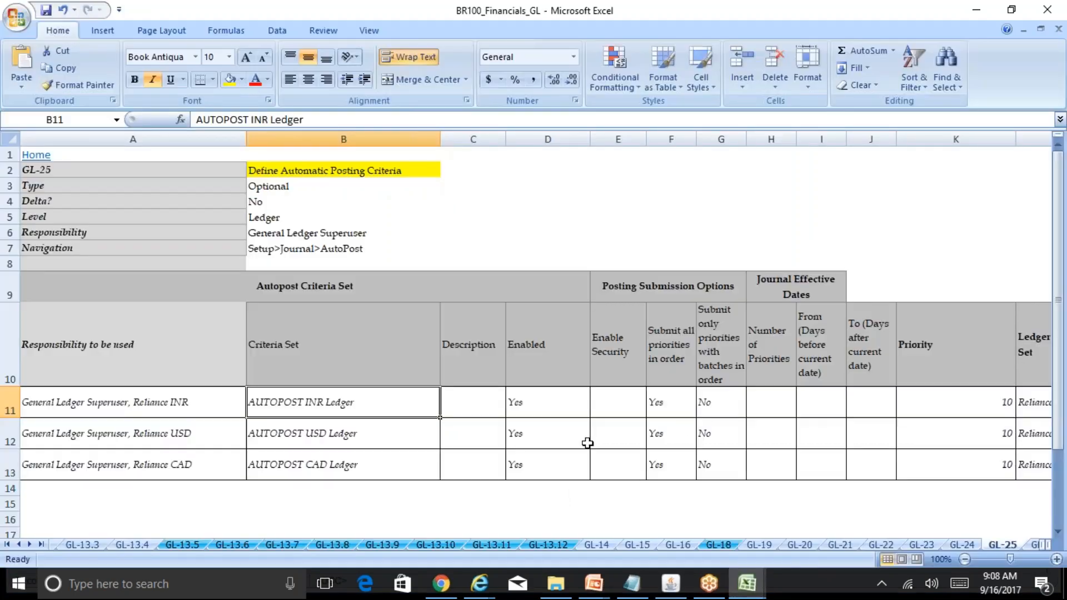
left_click(662, 583)
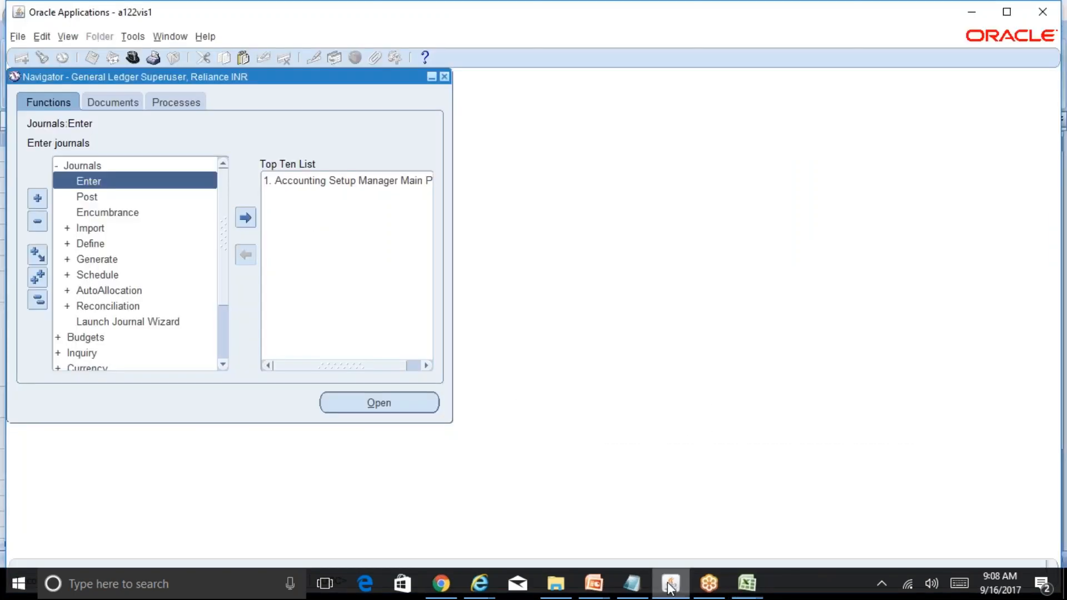
- Collapse the function list and start a new concurrent request for Program - Automatic Posting
left_click(37, 300)
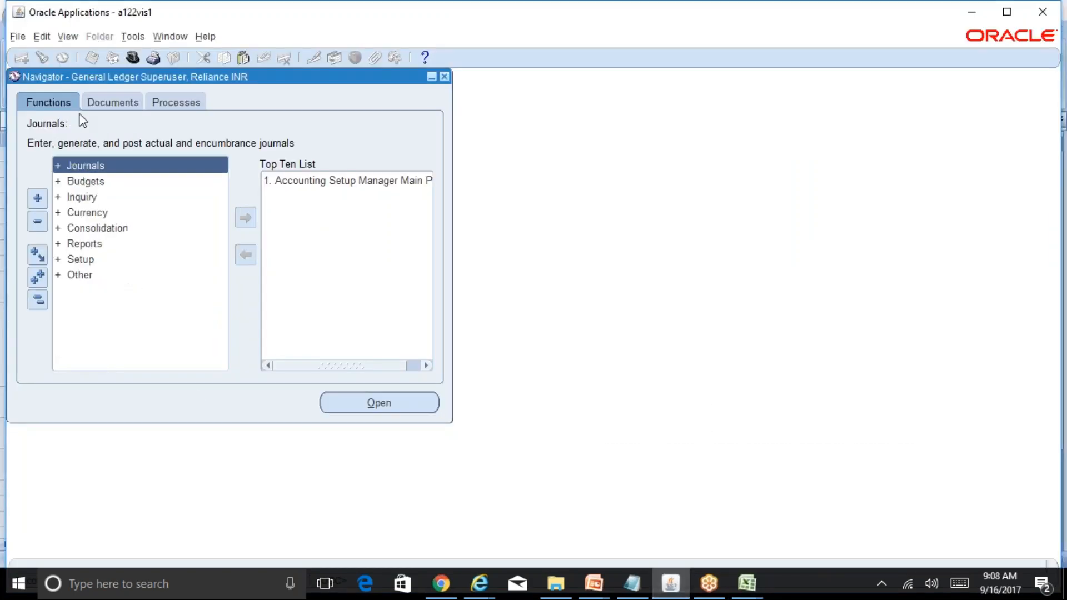
left_click(67, 36)
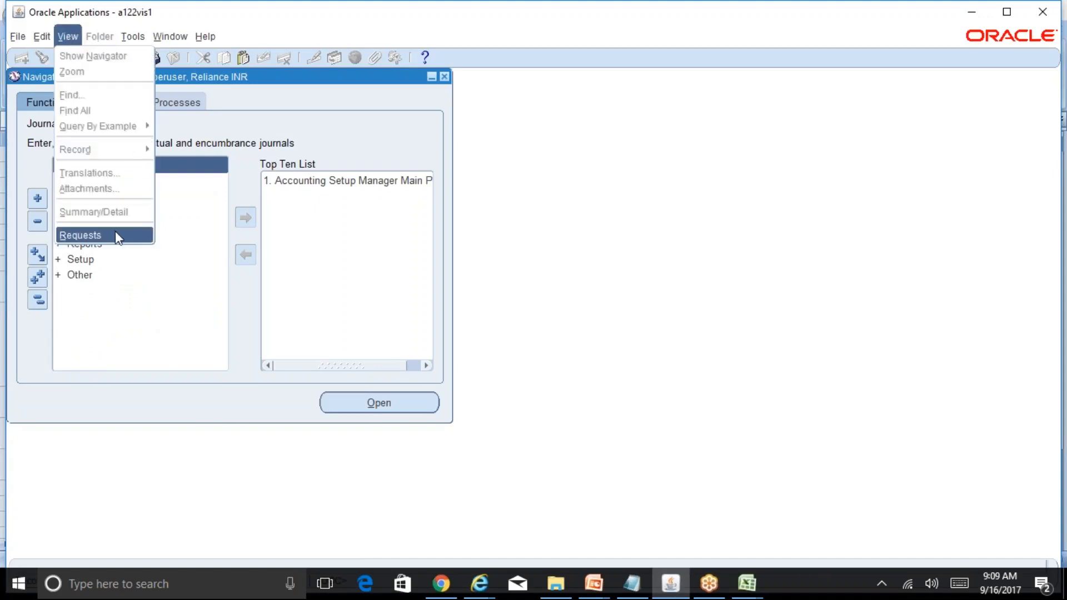
left_click(89, 235)
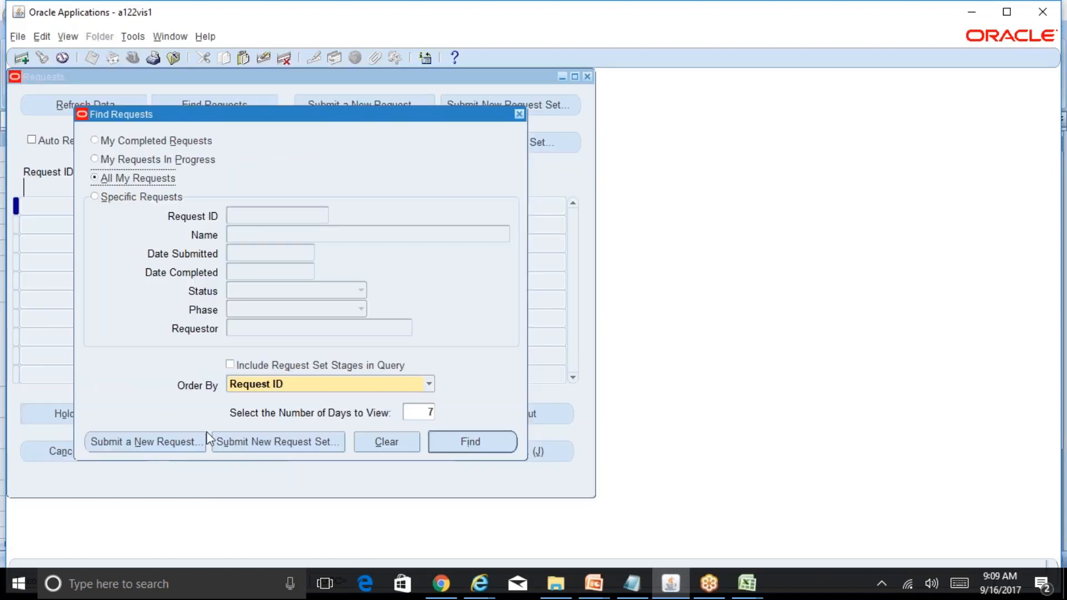
left_click(185, 444)
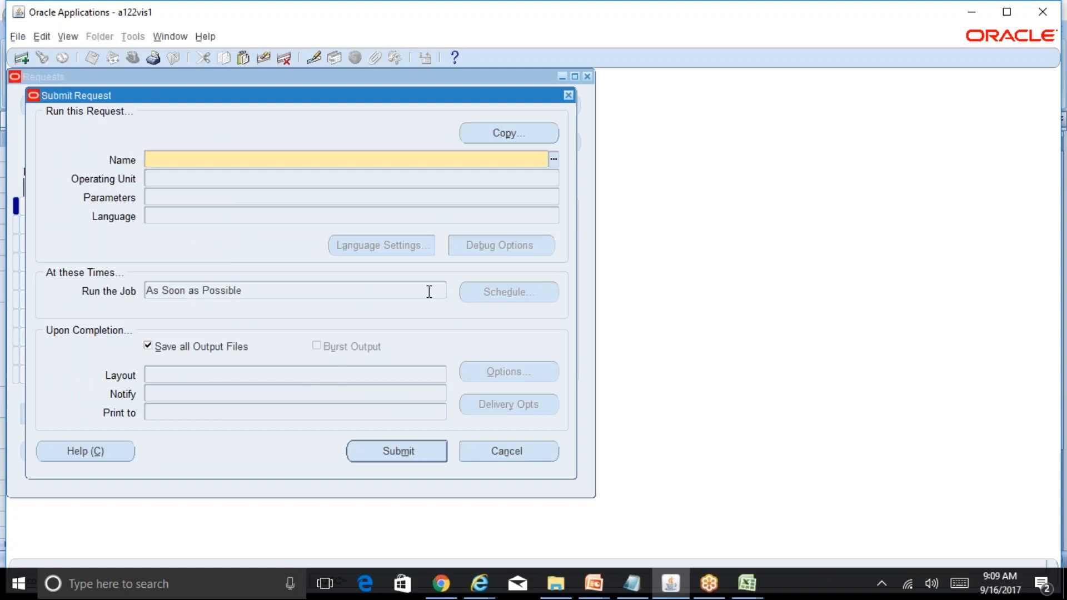
type("program%Auto%")
key("Tab")
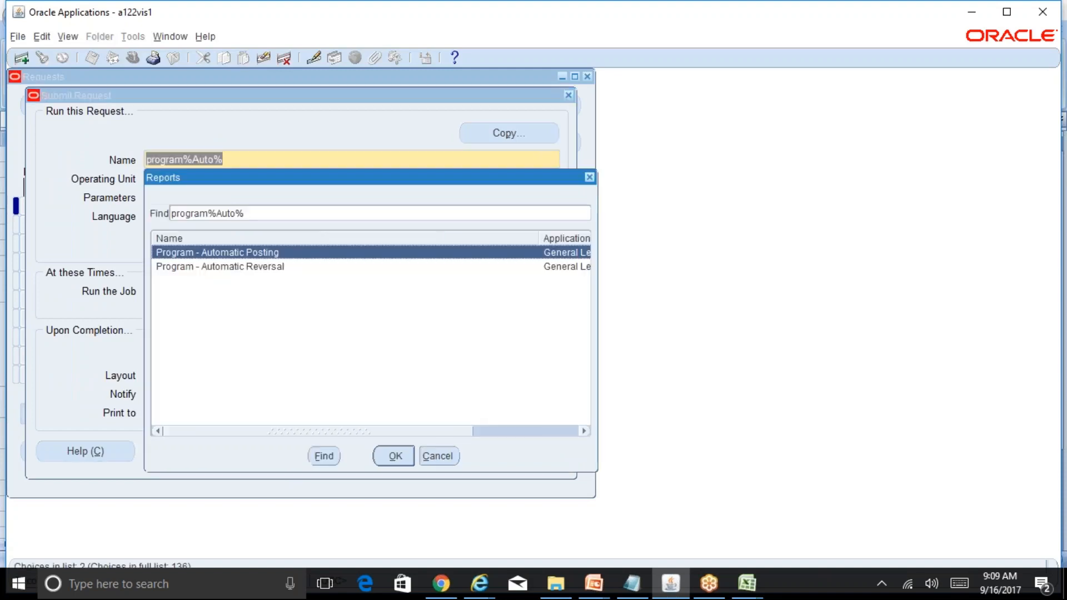
left_click(394, 455)
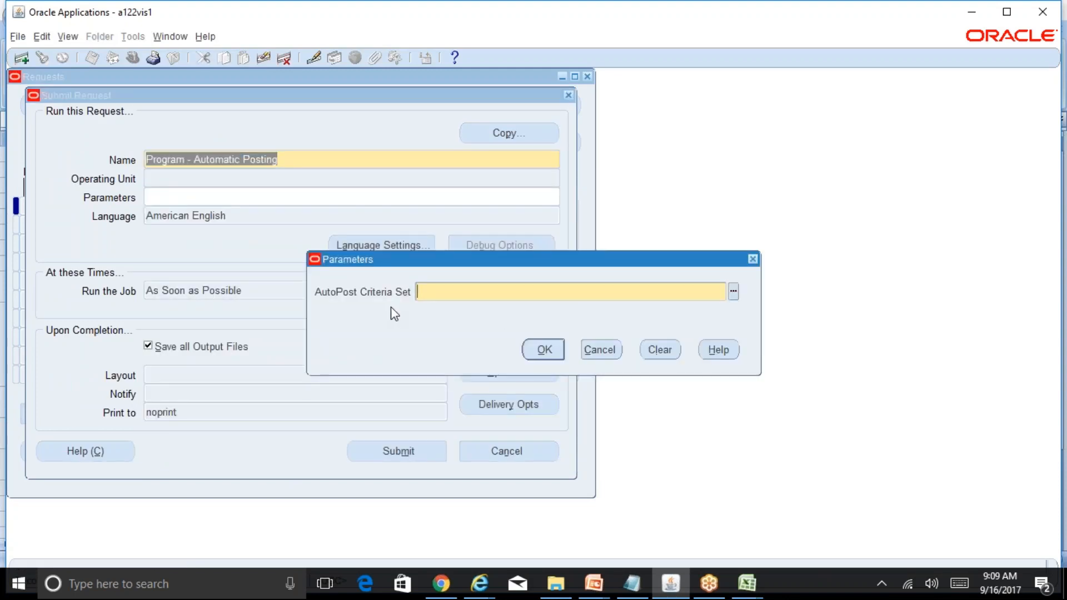
- Set the AutoPost Criteria Set parameter to AUTOPOST INR Ledger and submit the request without submitting another one
left_click(733, 295)
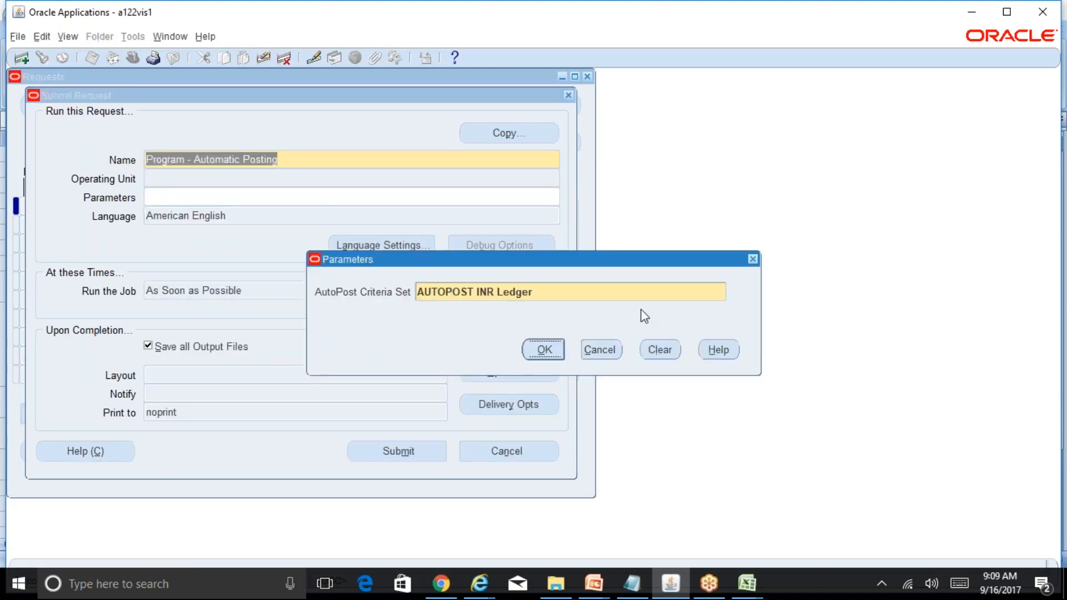
left_click(538, 293)
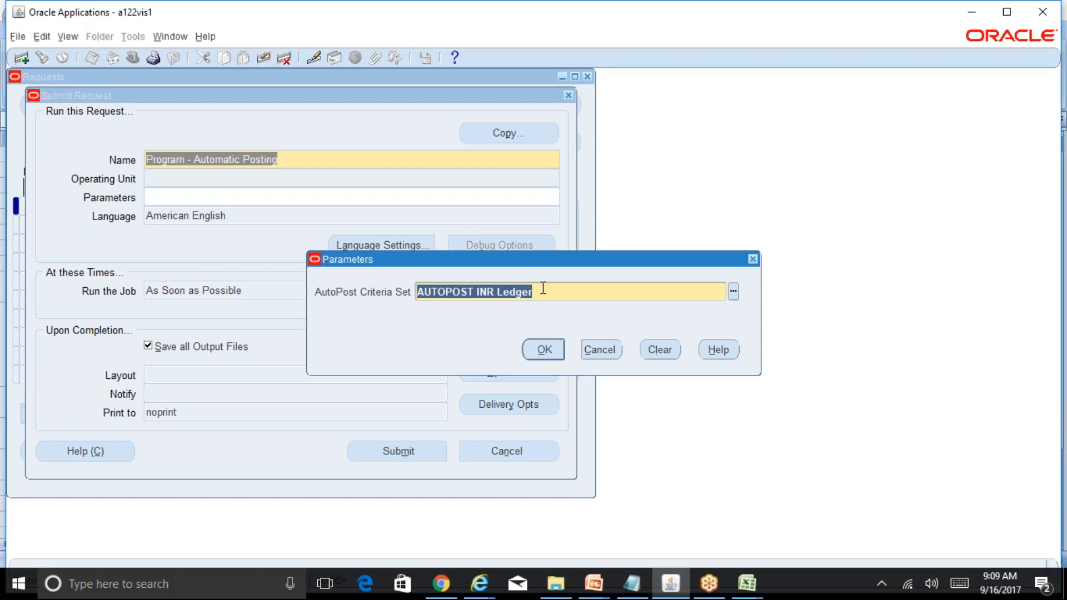
left_click(564, 290)
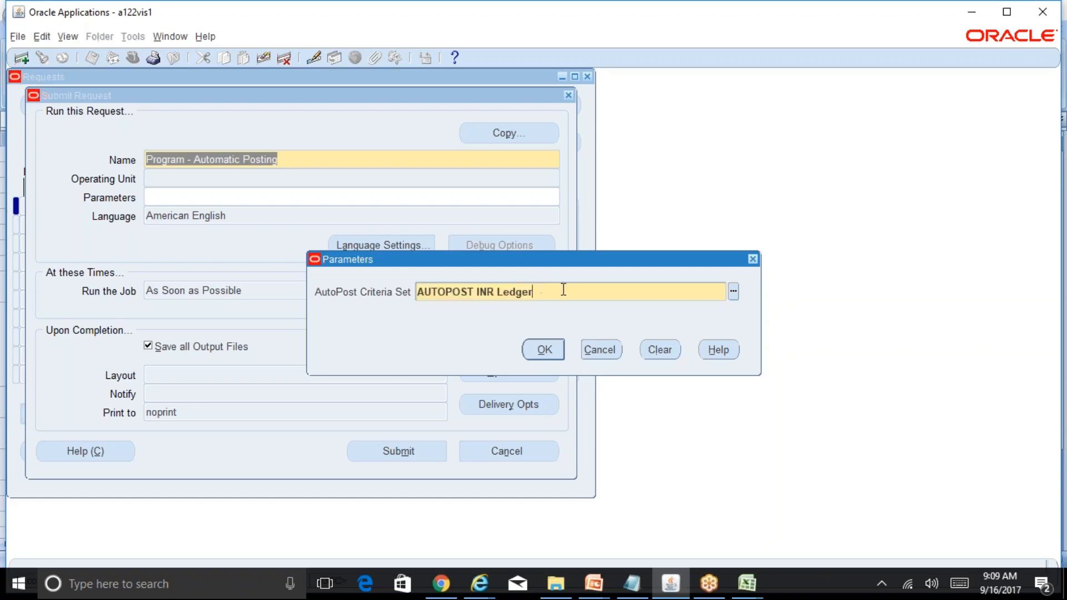
left_click(542, 354)
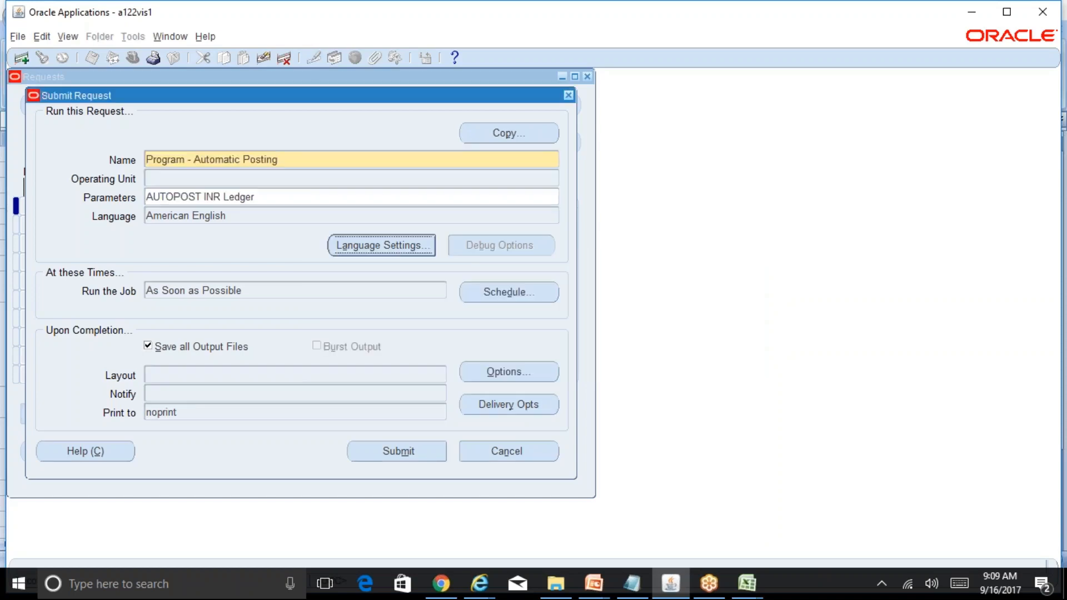
left_click(423, 451)
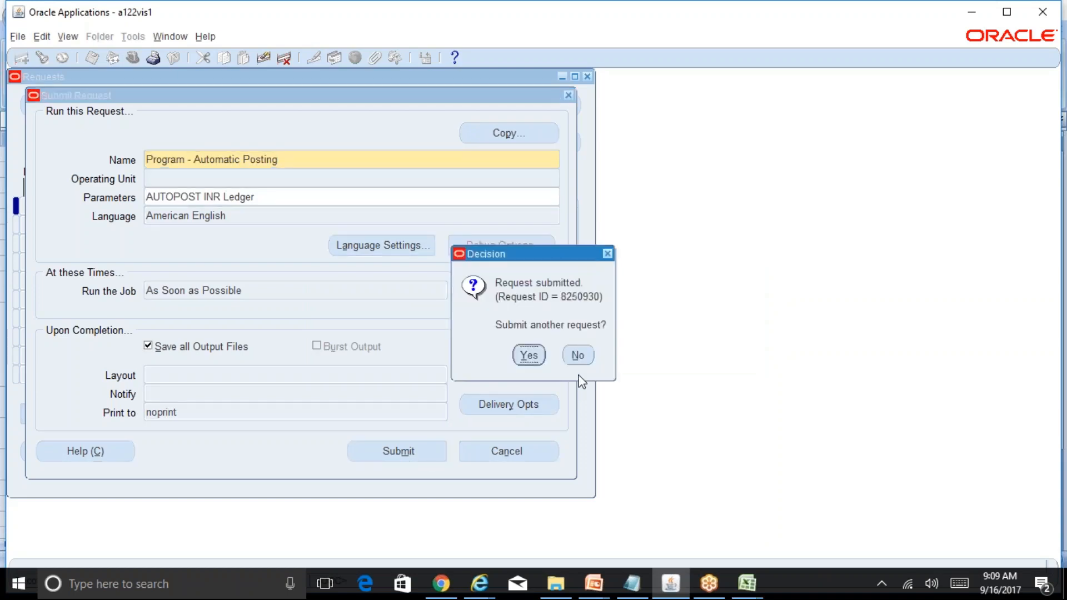
left_click(577, 356)
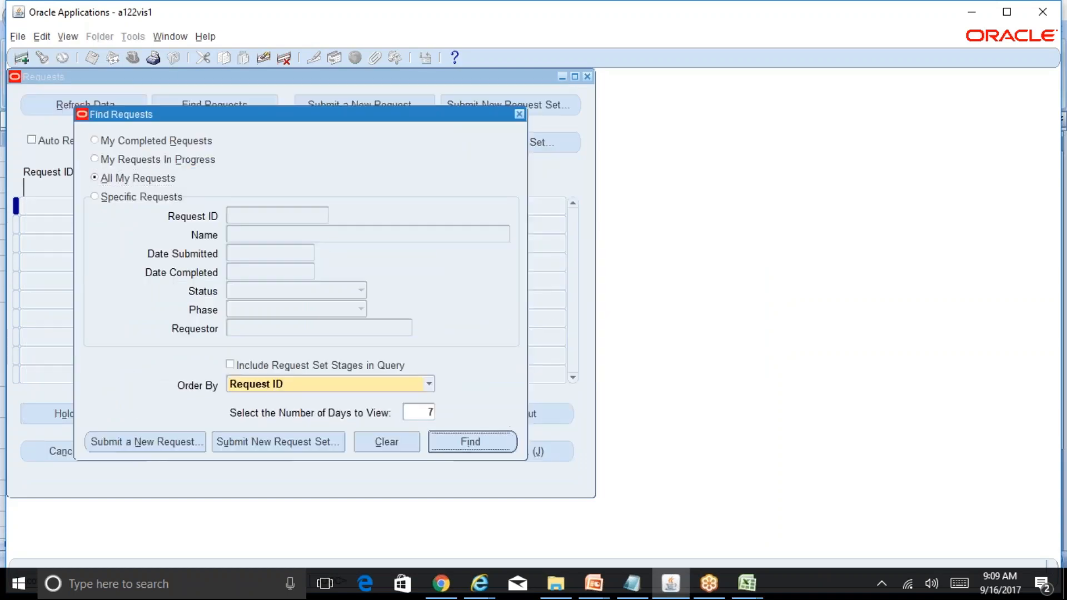
- List all requests, refresh the list until the Automatic Posting request completes, and open its output
key("Return")
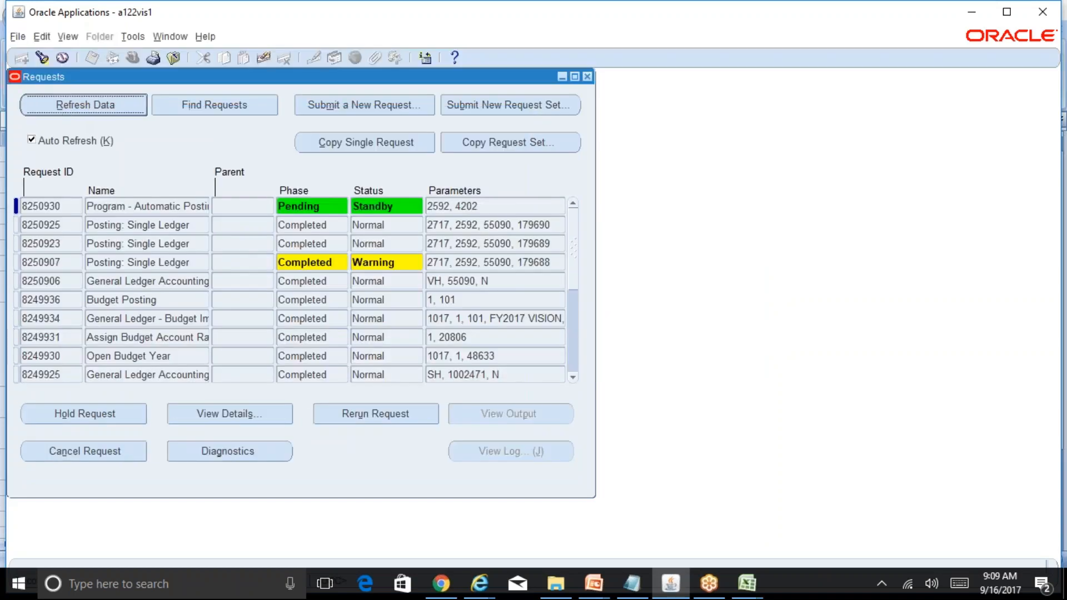
left_click(65, 106)
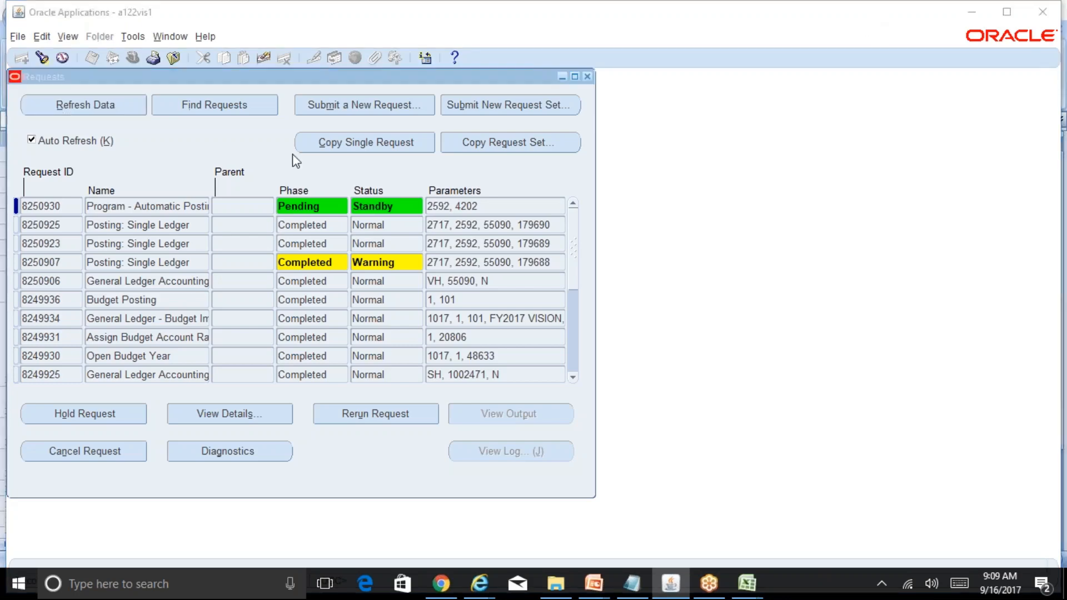
left_click(86, 114)
left_click(105, 110)
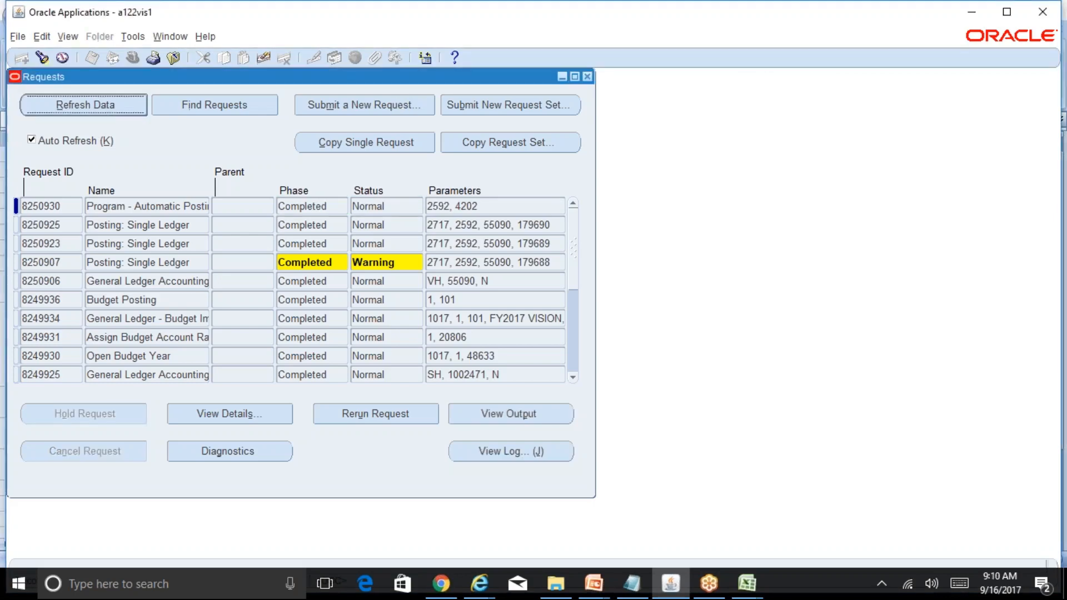
left_click(537, 414)
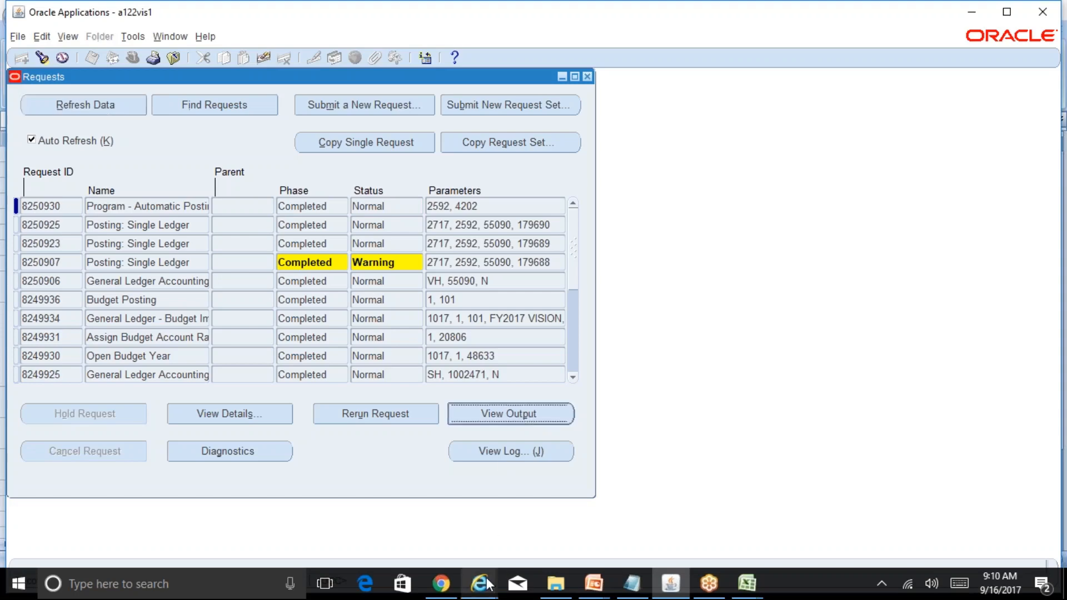
- Switch to the AutoPost Execution Report in Internet Explorer to read it, return to Oracle Applications, and close the requests list
mouse_move(484, 584)
left_click(791, 516)
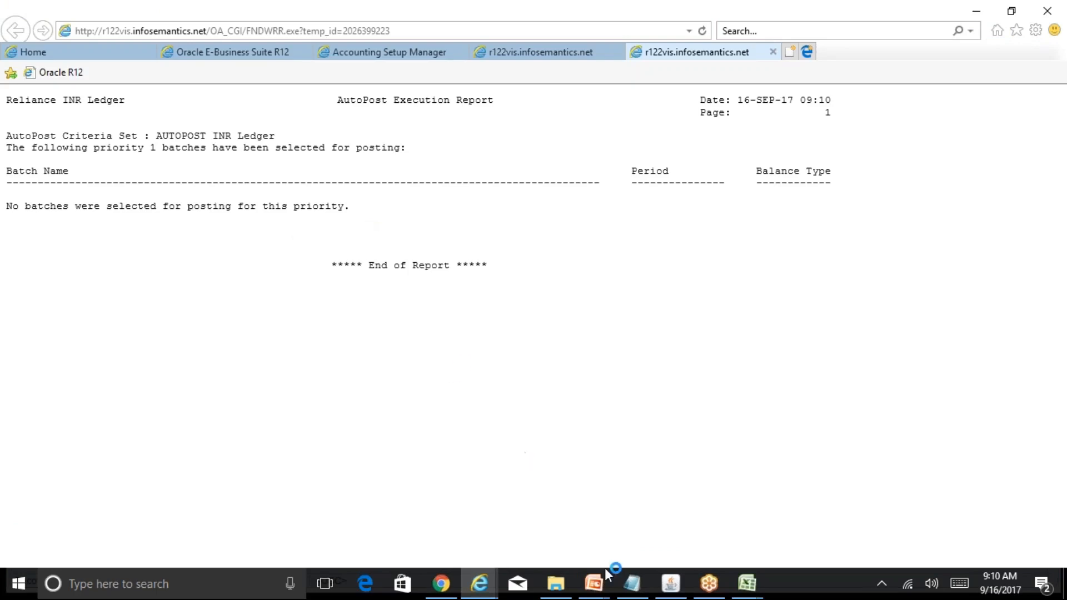
left_click(671, 584)
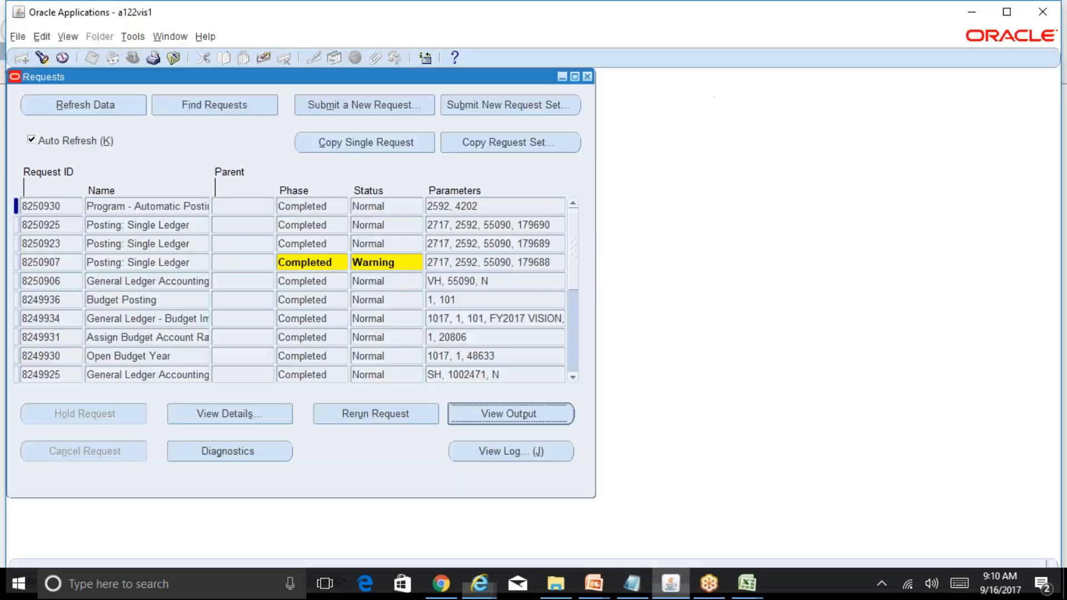
left_click(588, 77)
- Expand the Journals functions and open Enter journals
double_click(111, 165)
left_click(115, 181)
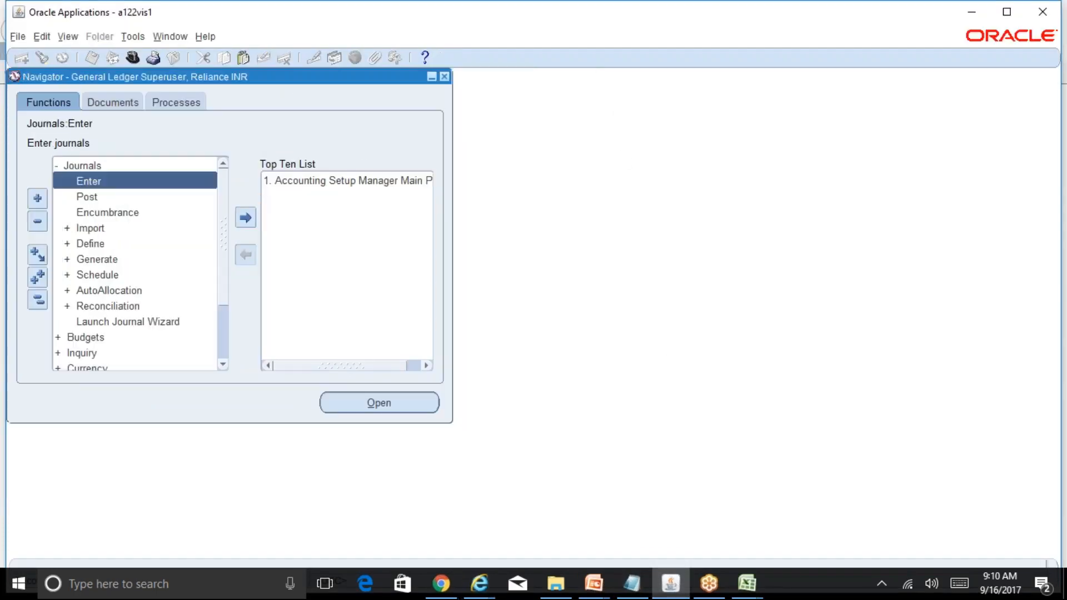
double_click(115, 183)
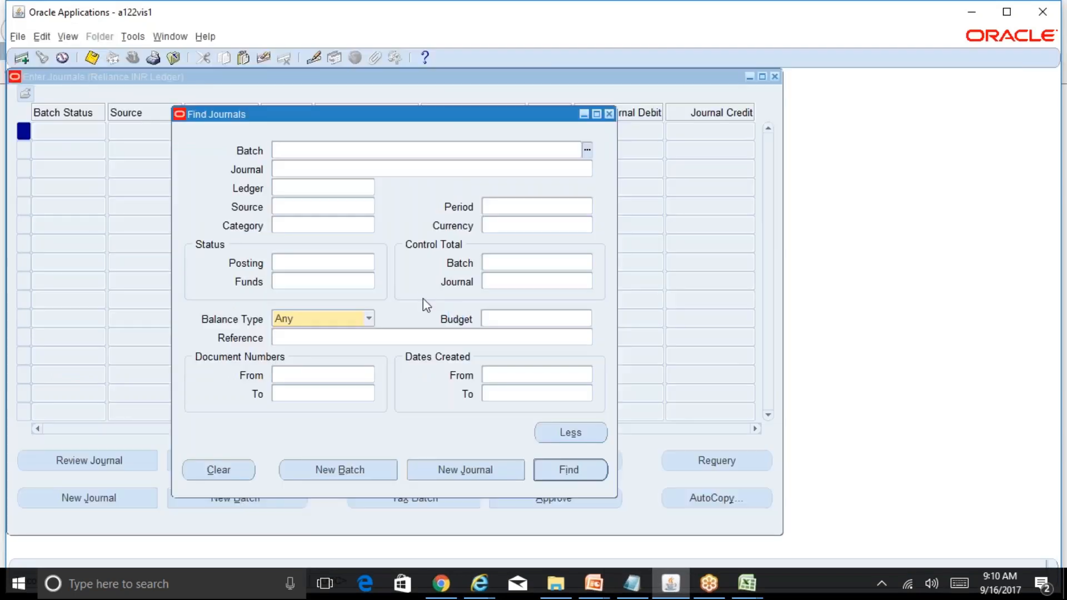
- Find journals created from 16-SEP-2017 with source Manual and posting status Unposted
left_click(511, 375)
type("16-SEP-20")
type("17")
key("Tab")
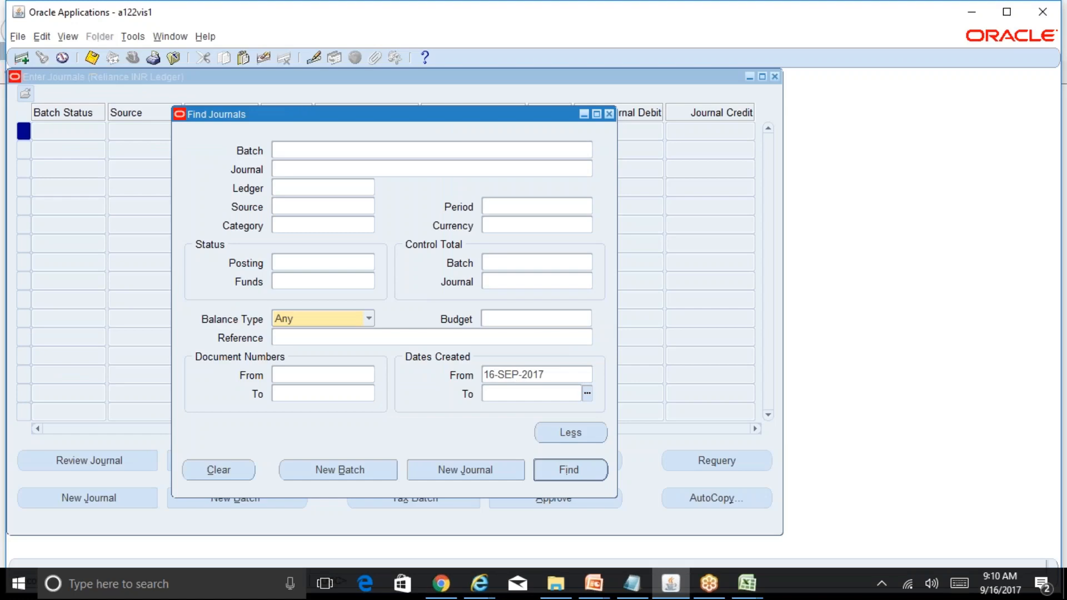
left_click(328, 204)
type("manual")
key("Tab")
left_click(310, 261)
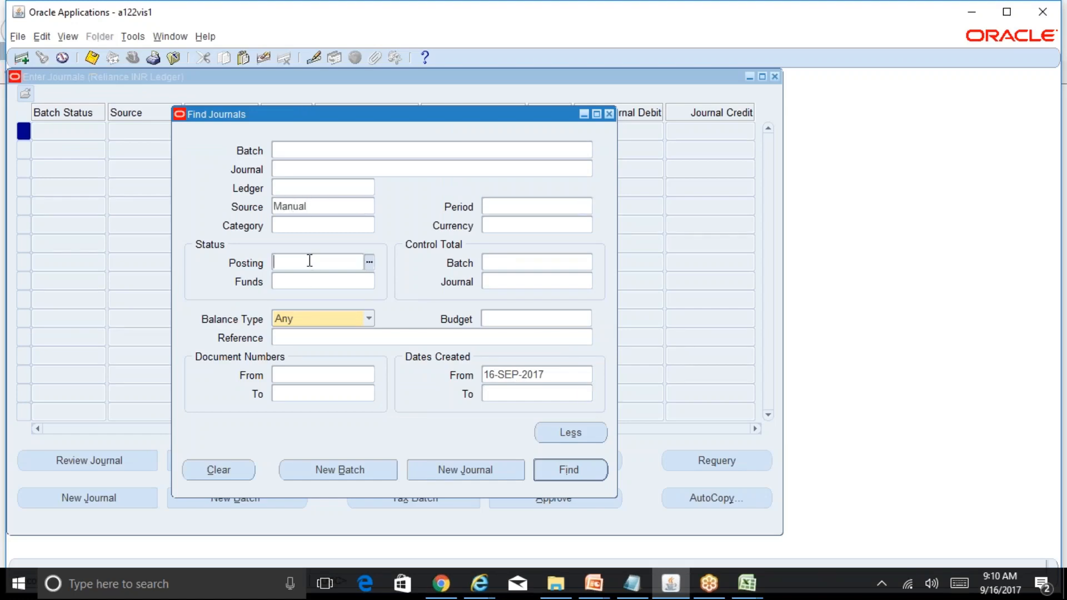
type("unposted")
key("Tab")
key("Return")
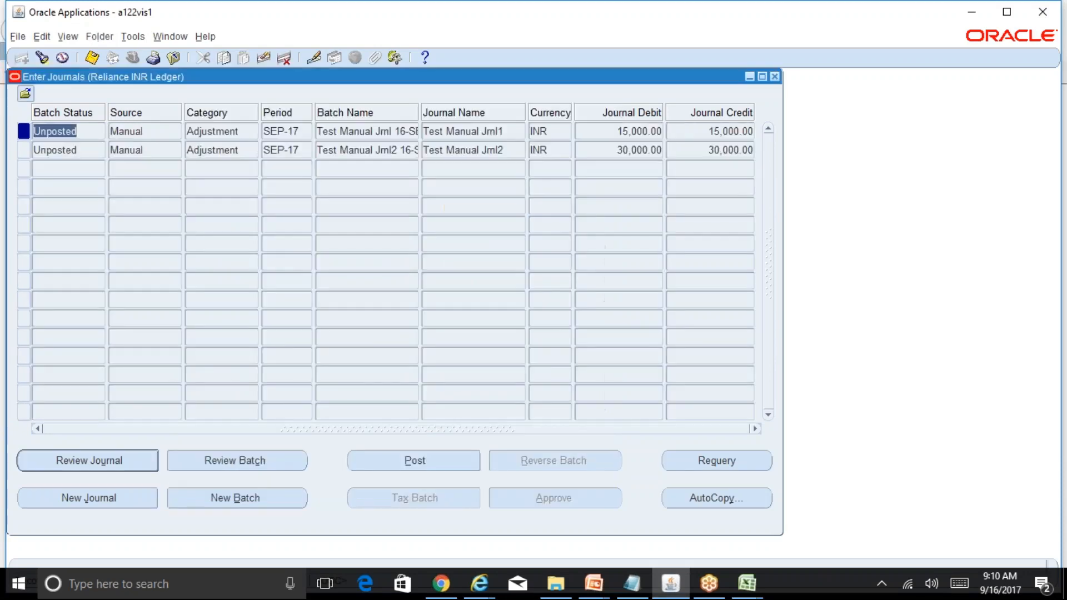
- Check the Test Manual Jrnl1 and Test Manual Jrnl2 rows in the journal list, and close the list
left_click(504, 145)
left_click(506, 133)
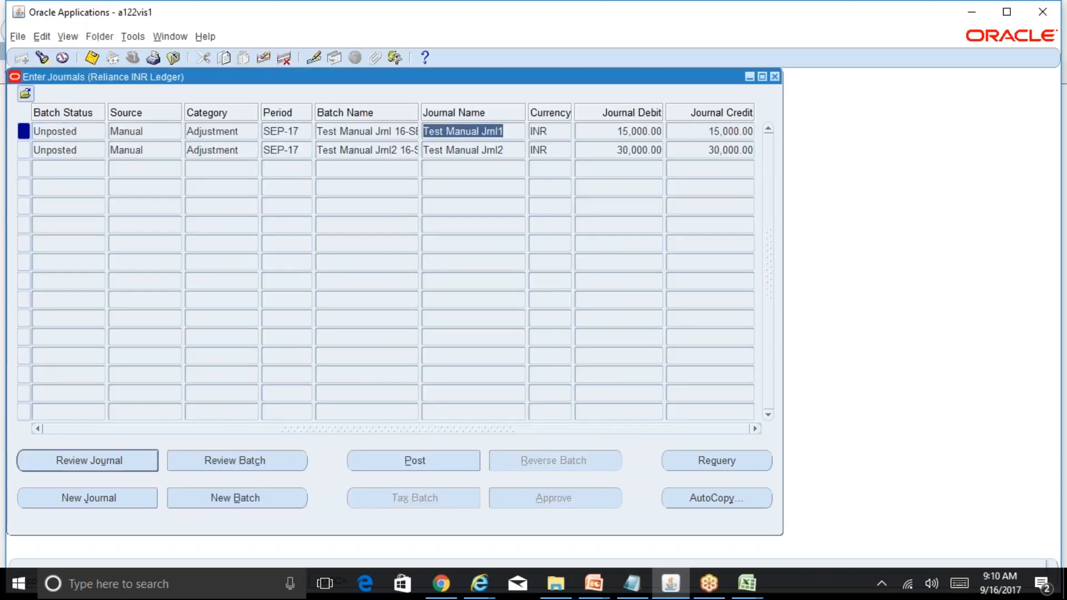
left_click(505, 149)
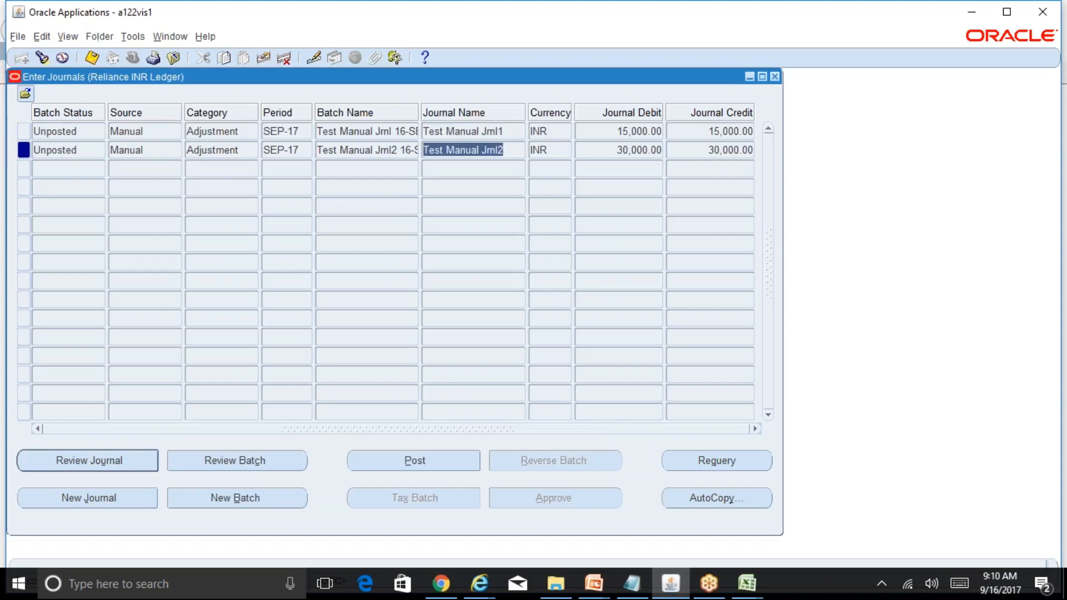
left_click(775, 77)
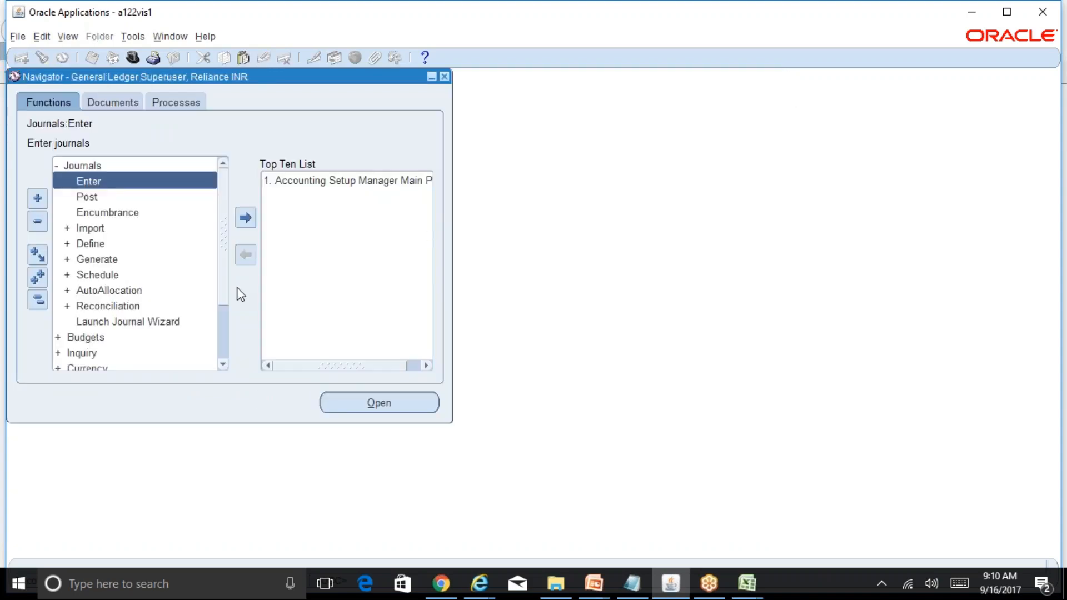
- Collapse the function list, open the journal AutoPost setup, and retrieve the AUTOPOST INR Ledger criteria set
left_click(38, 303)
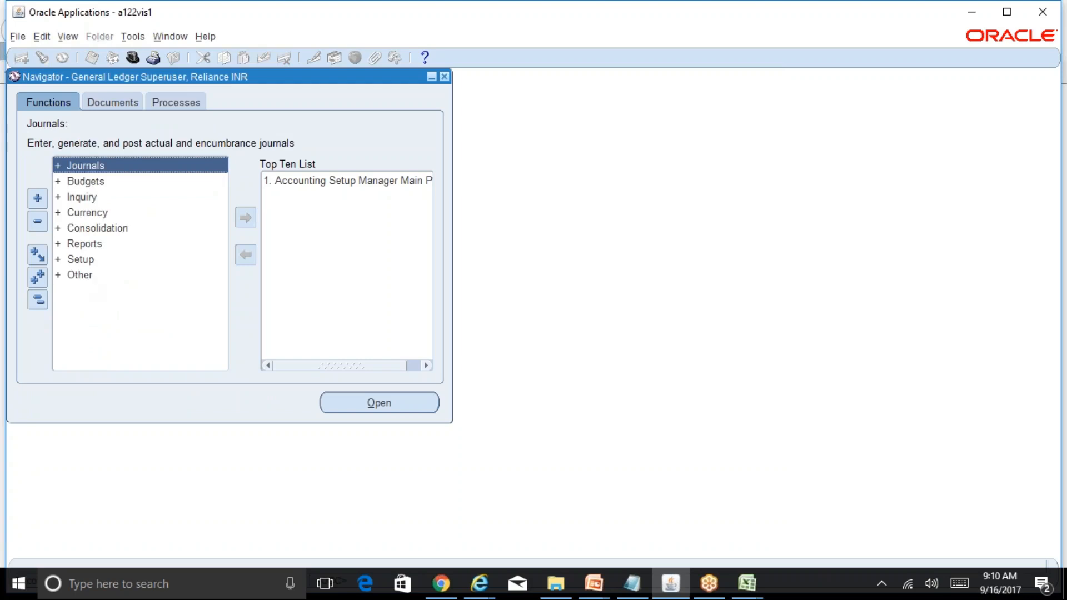
double_click(78, 259)
double_click(95, 307)
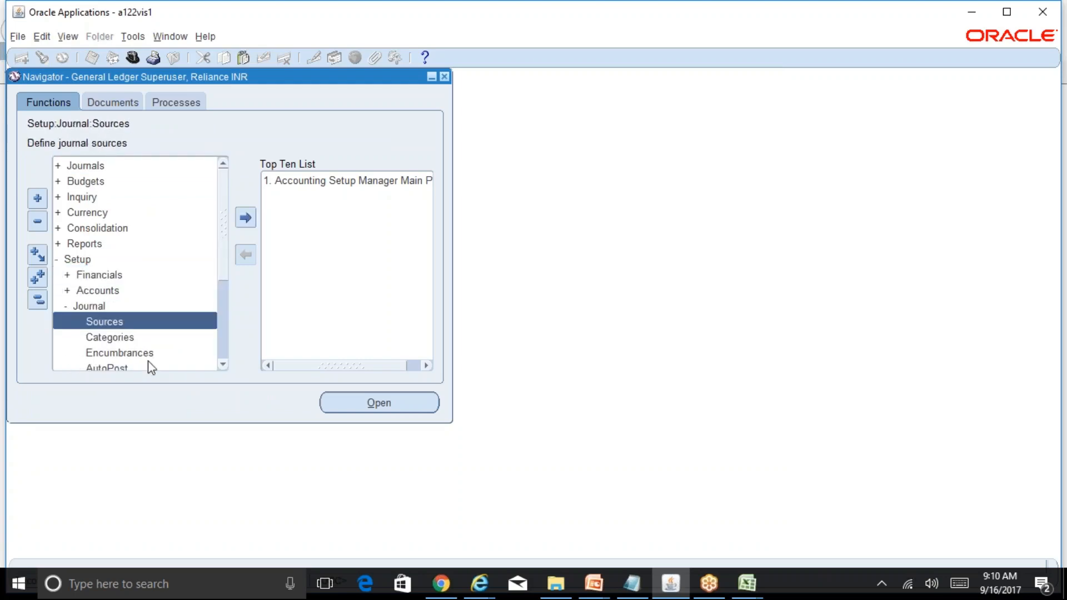
double_click(145, 366)
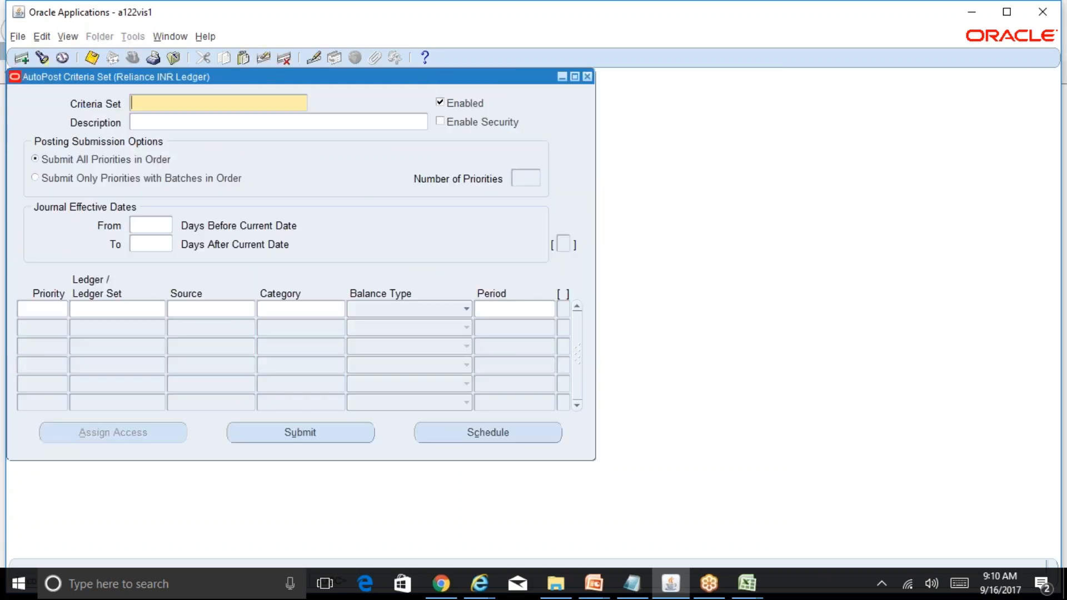
key("F11")
key("ctrl+F11")
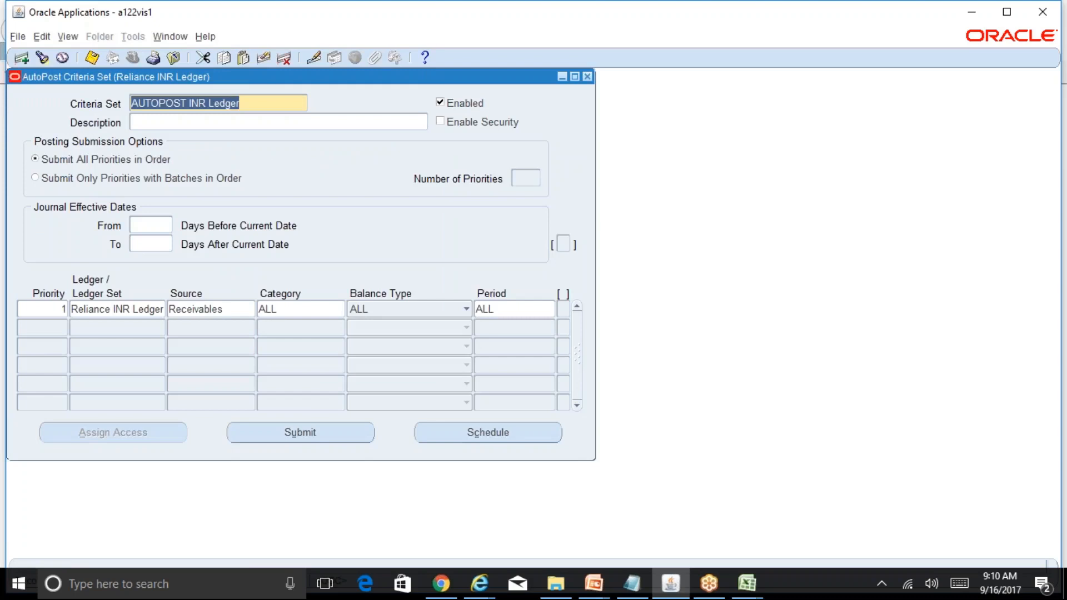
- Set the source of the priority 1 Reliance INR Ledger line to ALL, save the criteria set, and close it
left_click(233, 315)
type("all")
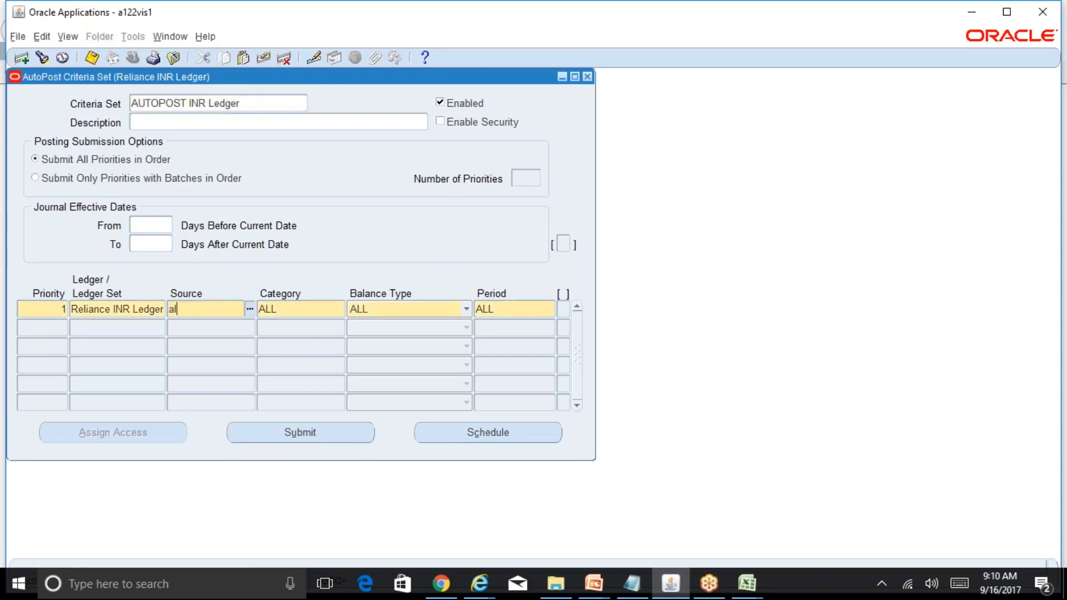
key("Tab")
key("ctrl+s")
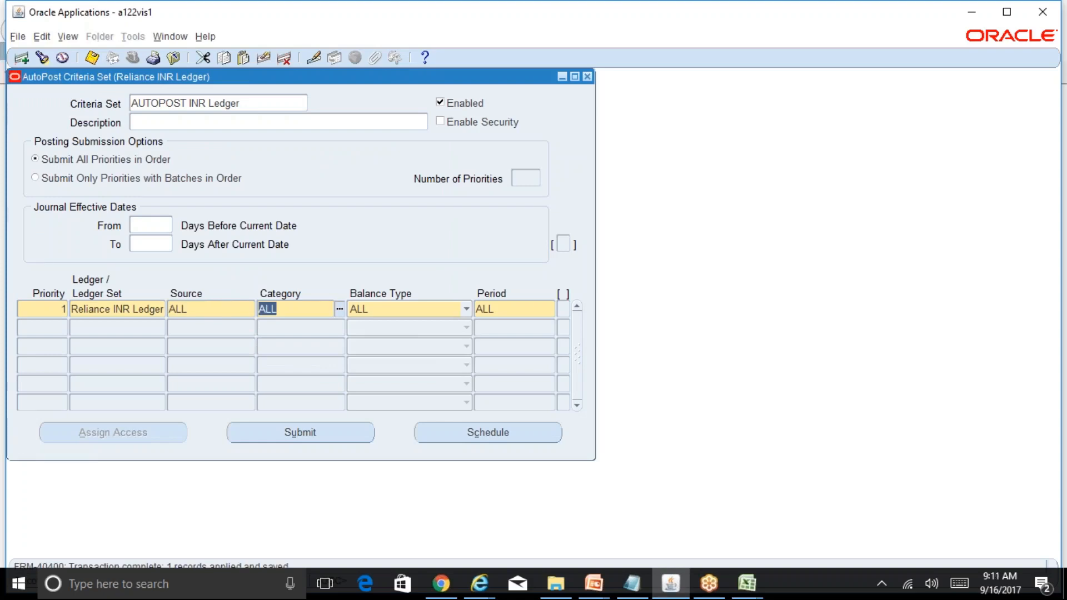
left_click(263, 105)
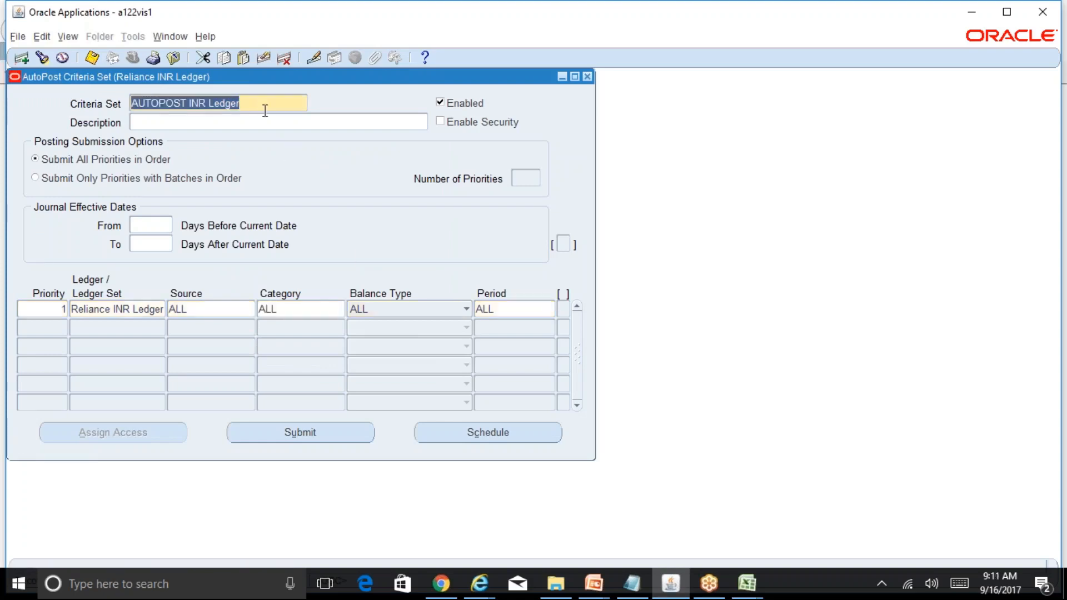
left_click(588, 78)
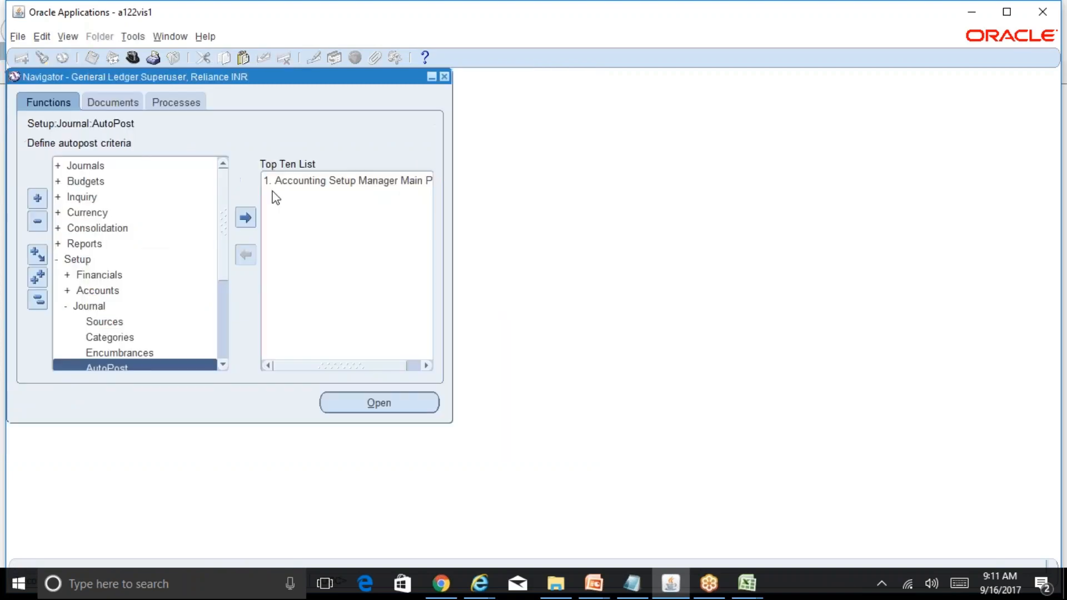
- Start a new concurrent request and select Program - Automatic Posting as the program to run
key("alt+v")
key("r")
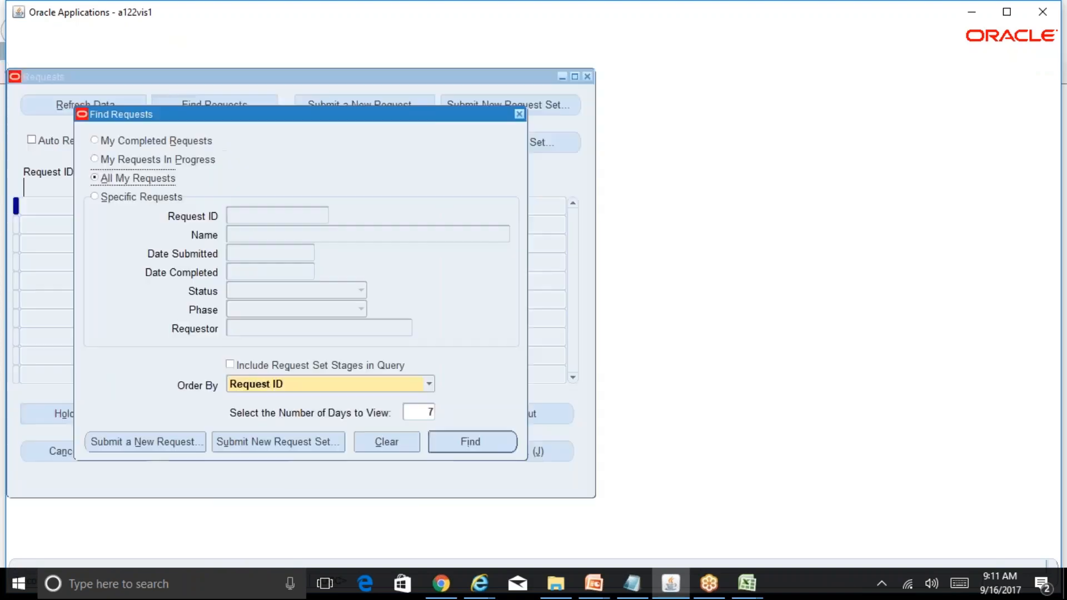
key("alt+n")
type("pro")
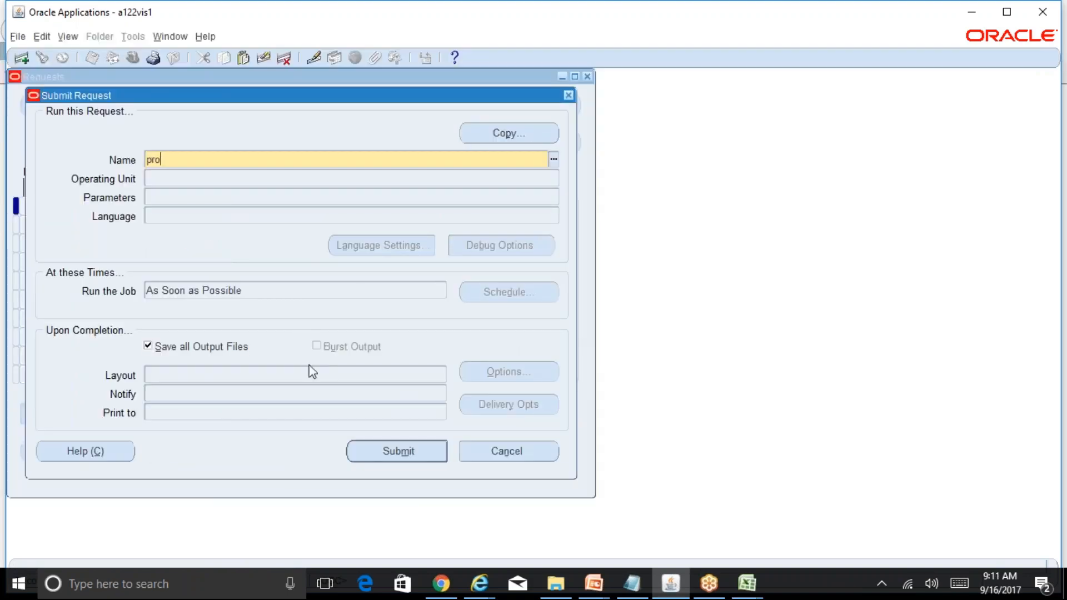
type("gram%Auto%")
key("Tab")
key("Return")
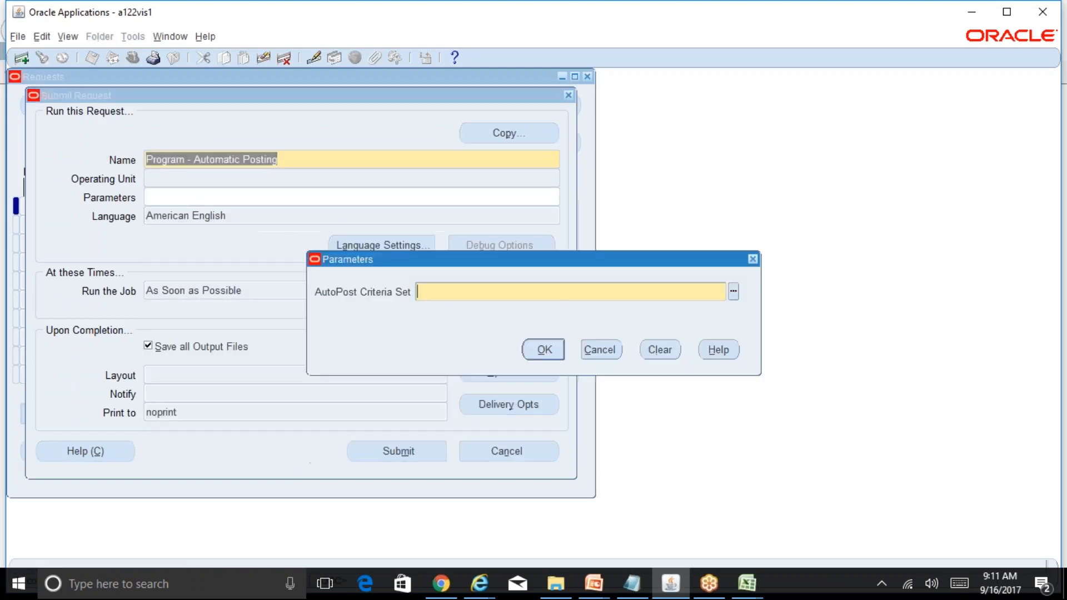
- Choose AUTOPOST INR Ledger as the AutoPost Criteria Set, submit the request, and decline submitting another
key("ctrl+l")
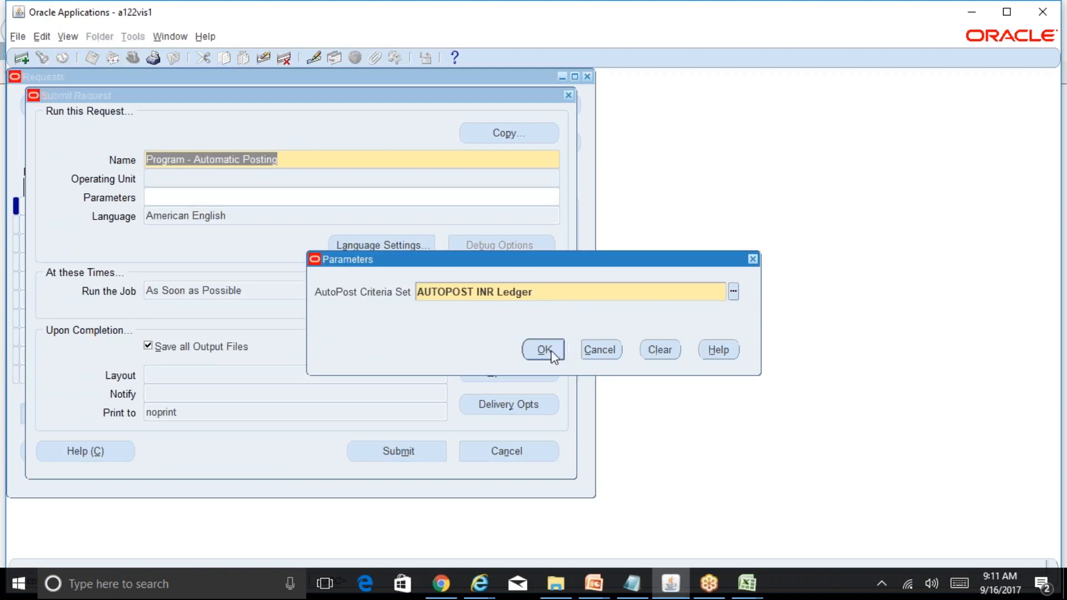
left_click(551, 351)
left_click(414, 450)
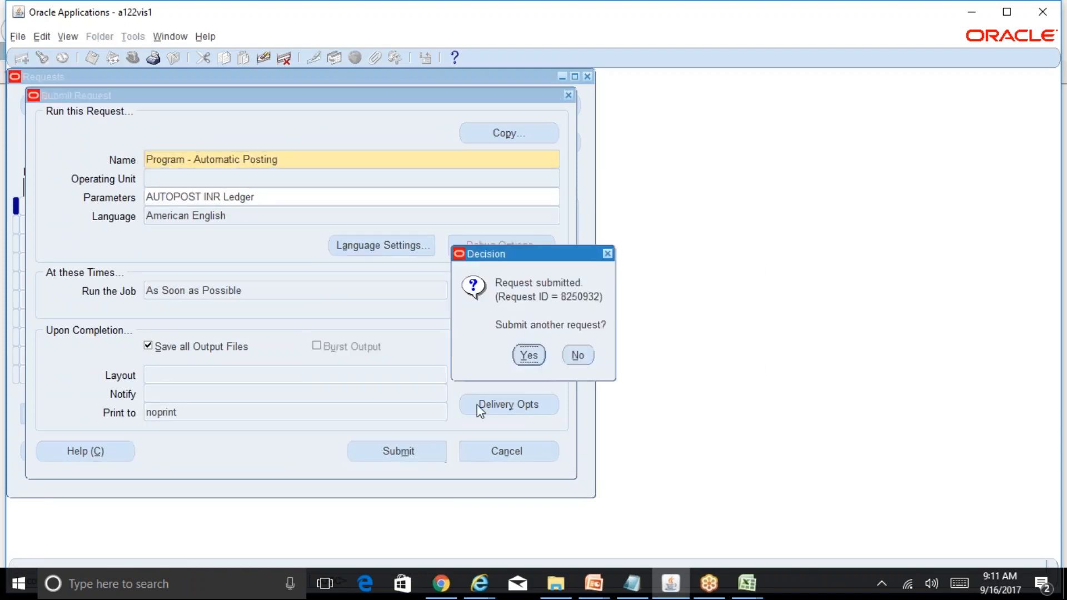
left_click(578, 356)
- List all requests and refresh the list until the Posting: Single Ledger request started by automatic posting completes
left_click(488, 445)
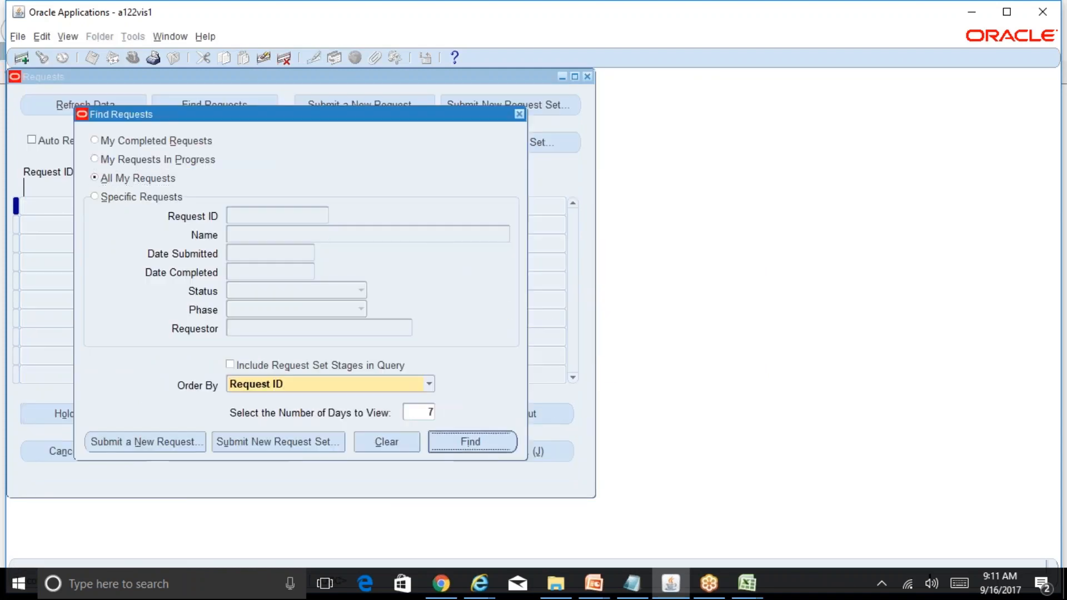
left_click(101, 107)
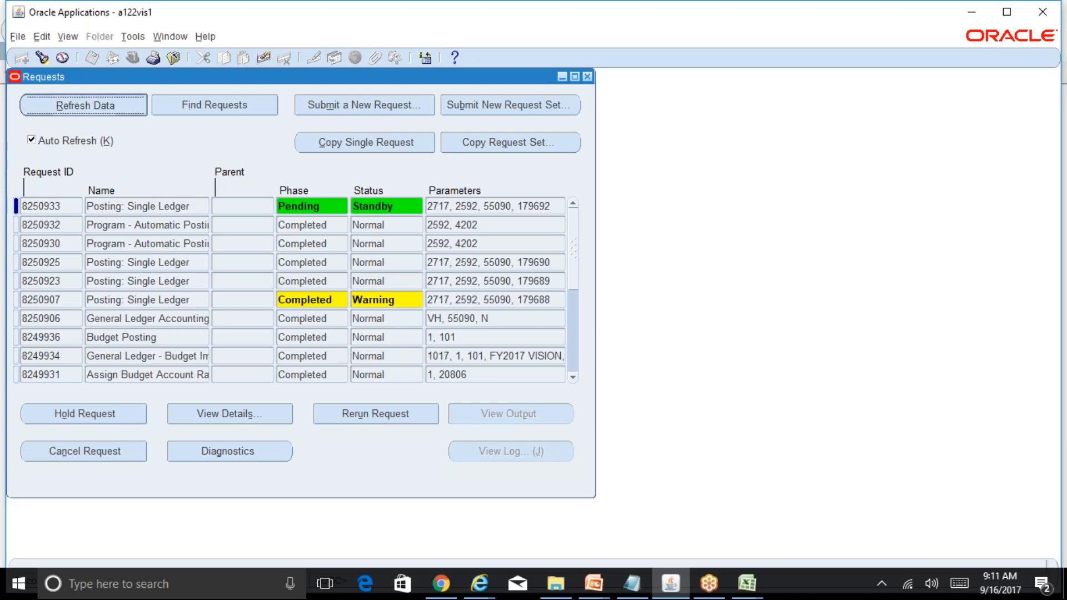
left_click(192, 225)
left_click(111, 102)
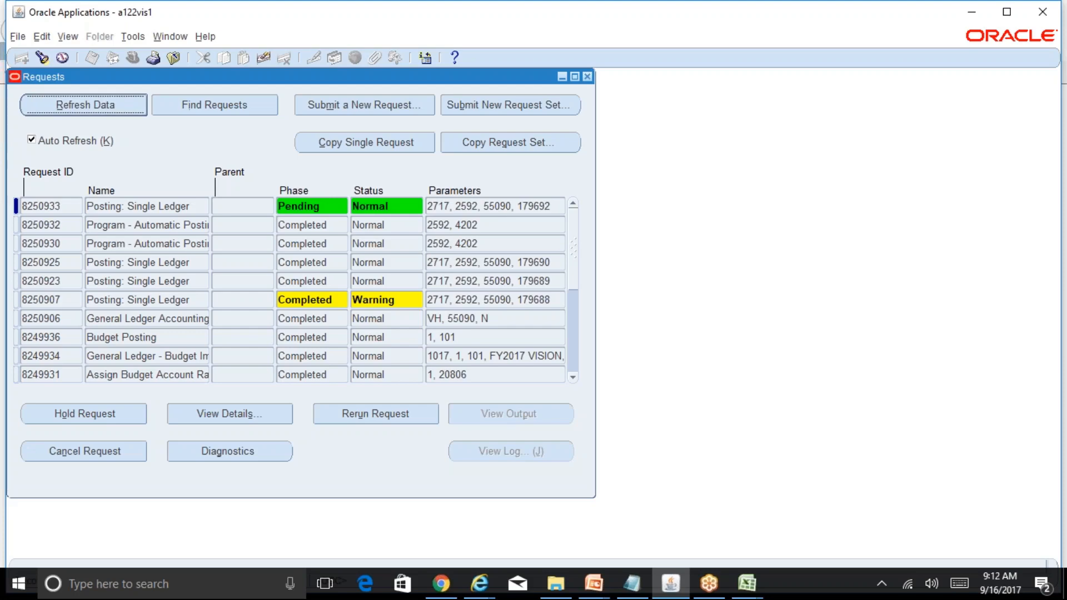
key("alt+r")
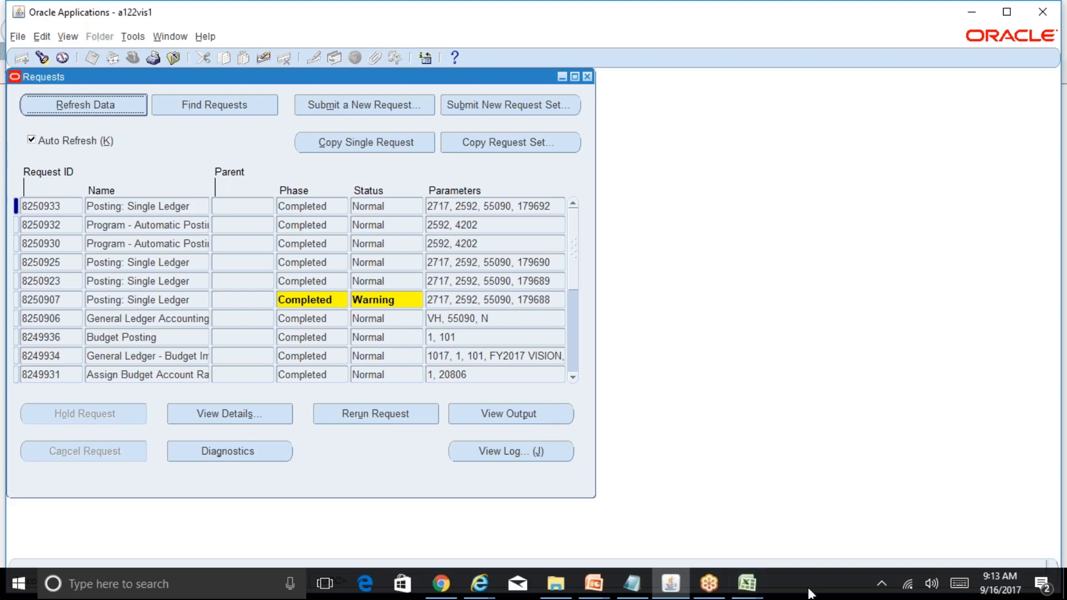
- Open the output of the latest Posting: Single Ledger request and switch to its report in Internet Explorer
mouse_move(756, 590)
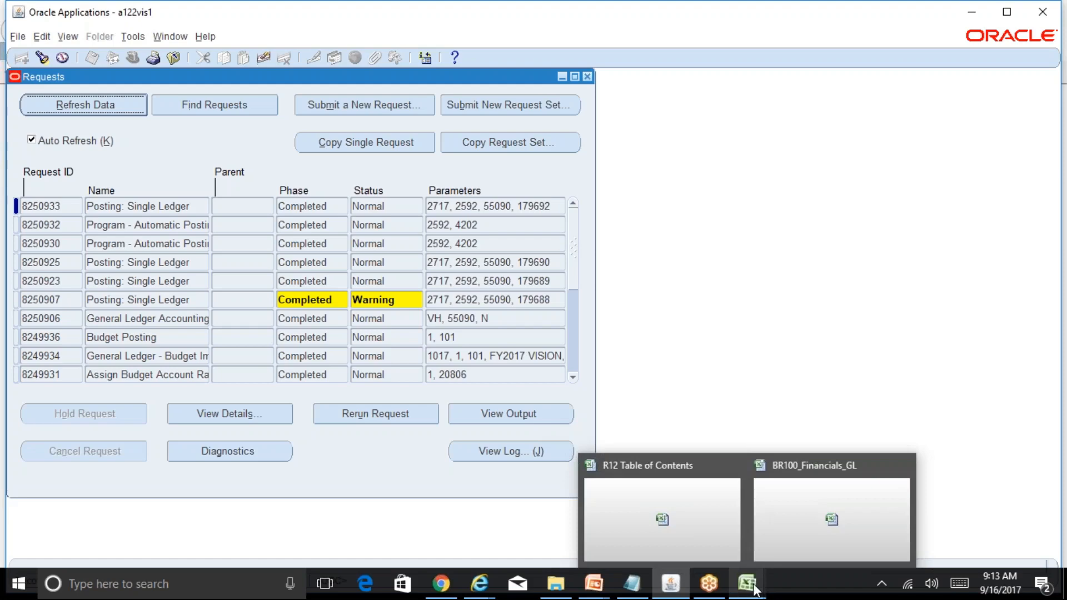
left_click(202, 210)
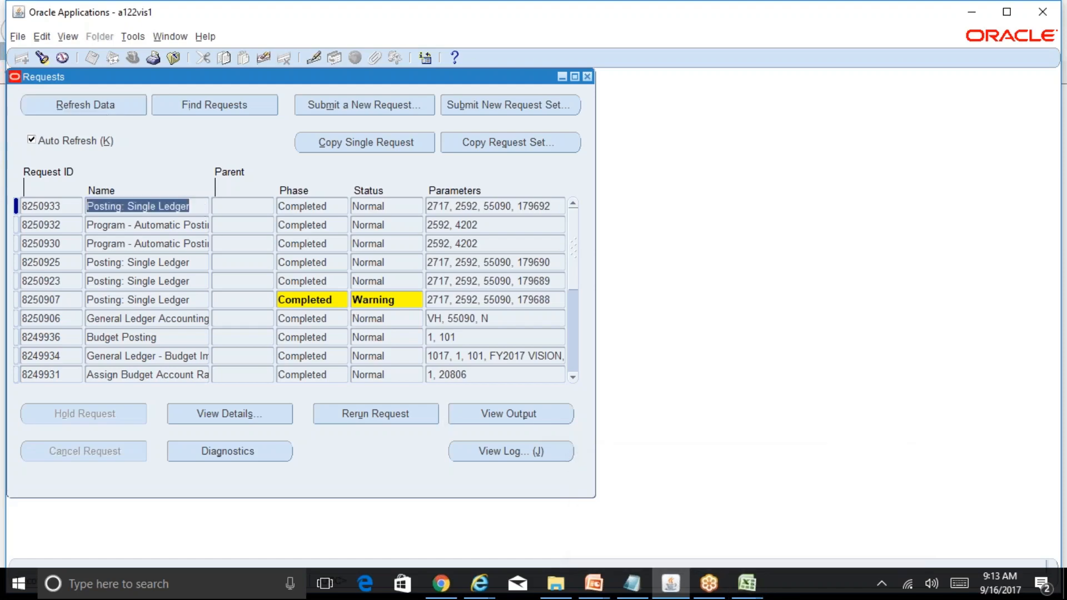
left_click(493, 416)
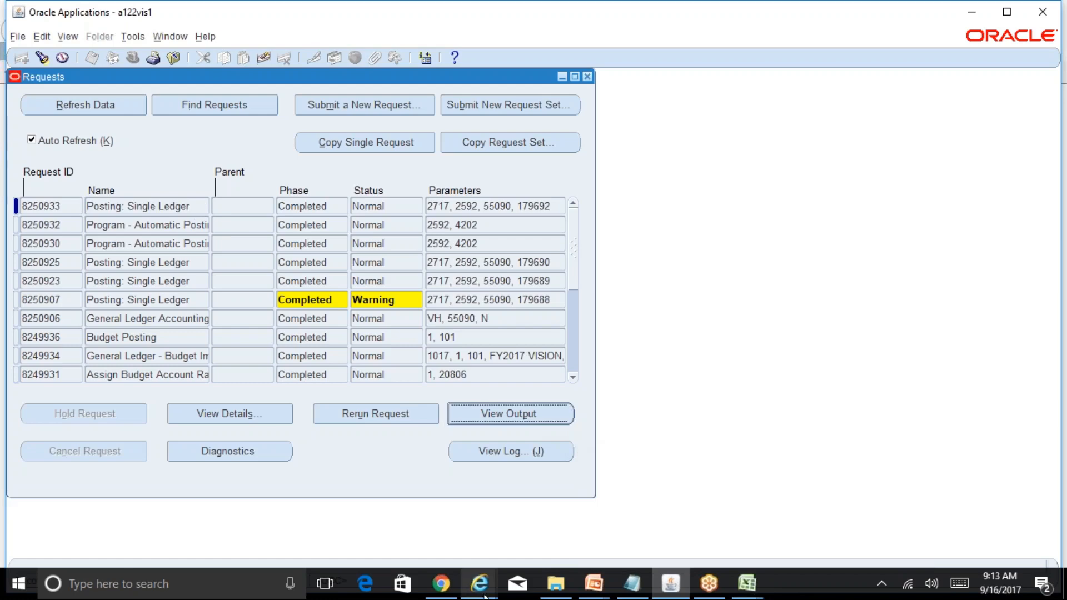
mouse_move(485, 595)
left_click(950, 509)
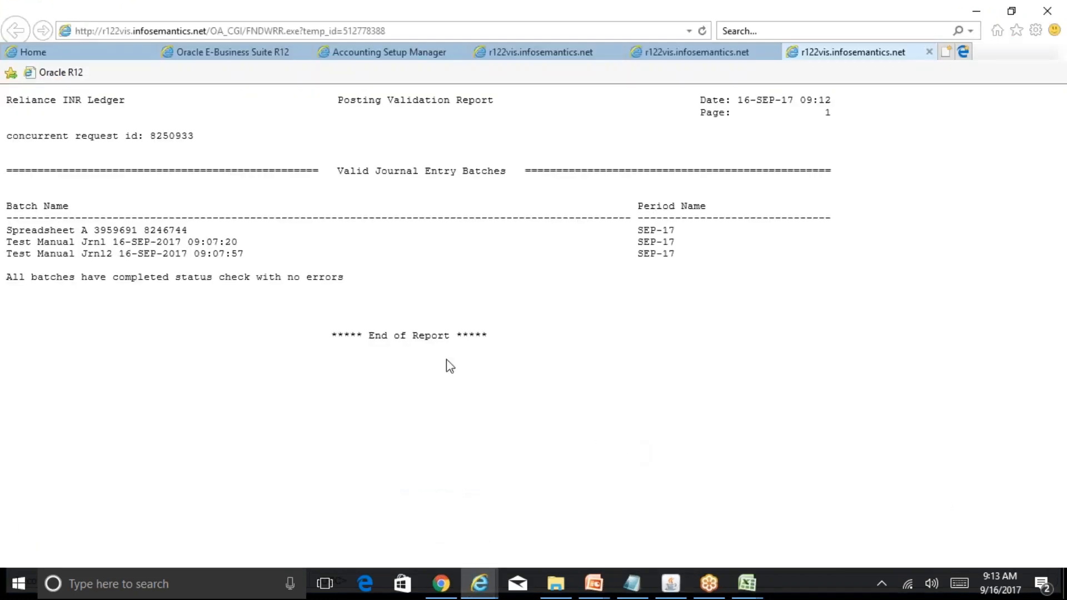
- Examine the journal batches listed in the Posting Validation Report, and return to Oracle Applications
left_click_drag(245, 254, 7, 243)
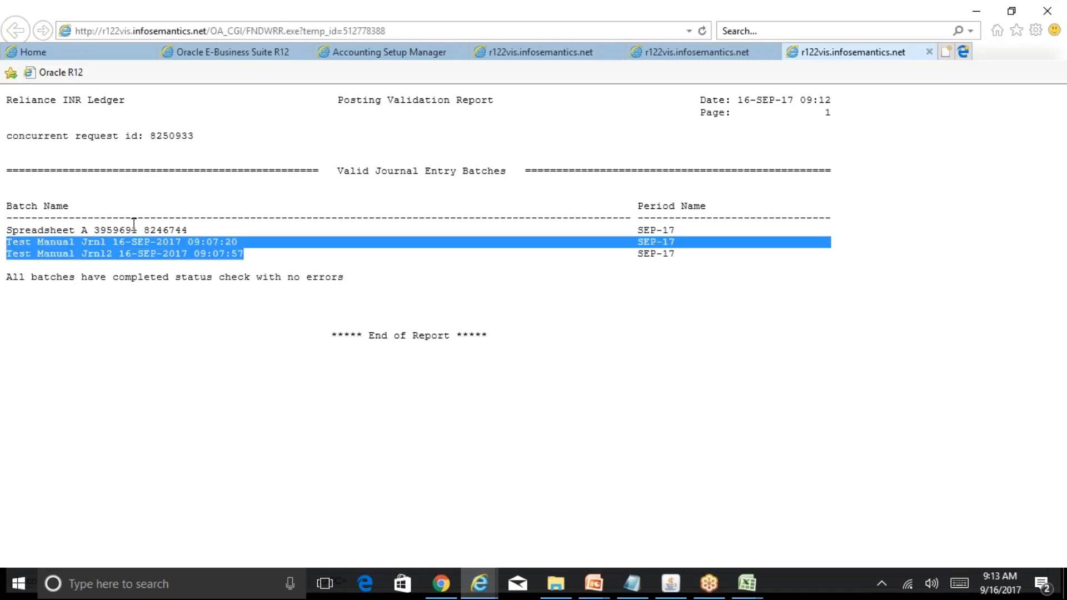
left_click_drag(190, 229, 10, 228)
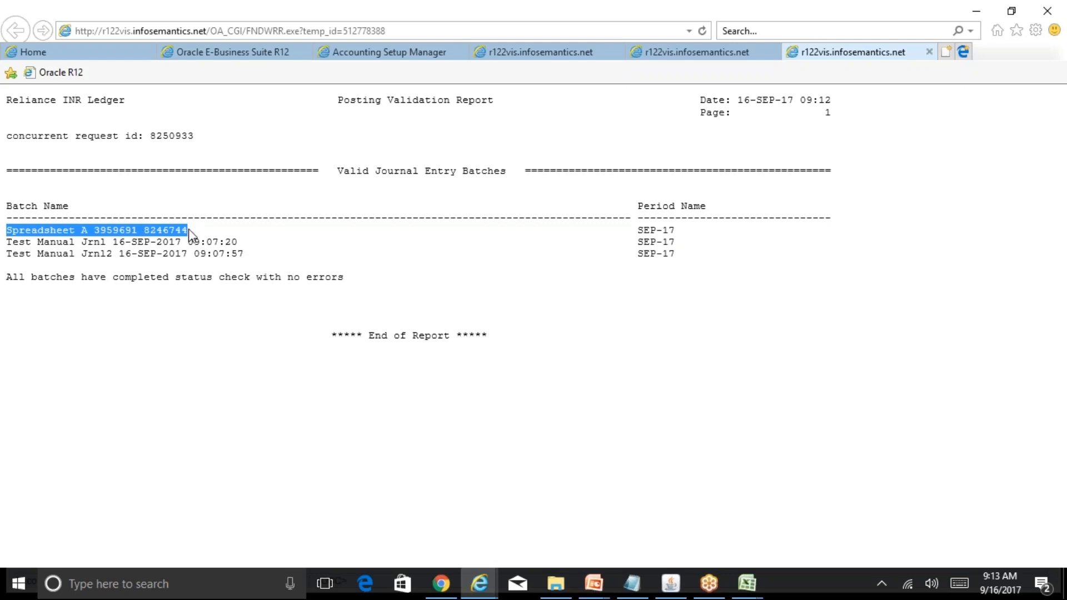
left_click_drag(249, 254, 7, 233)
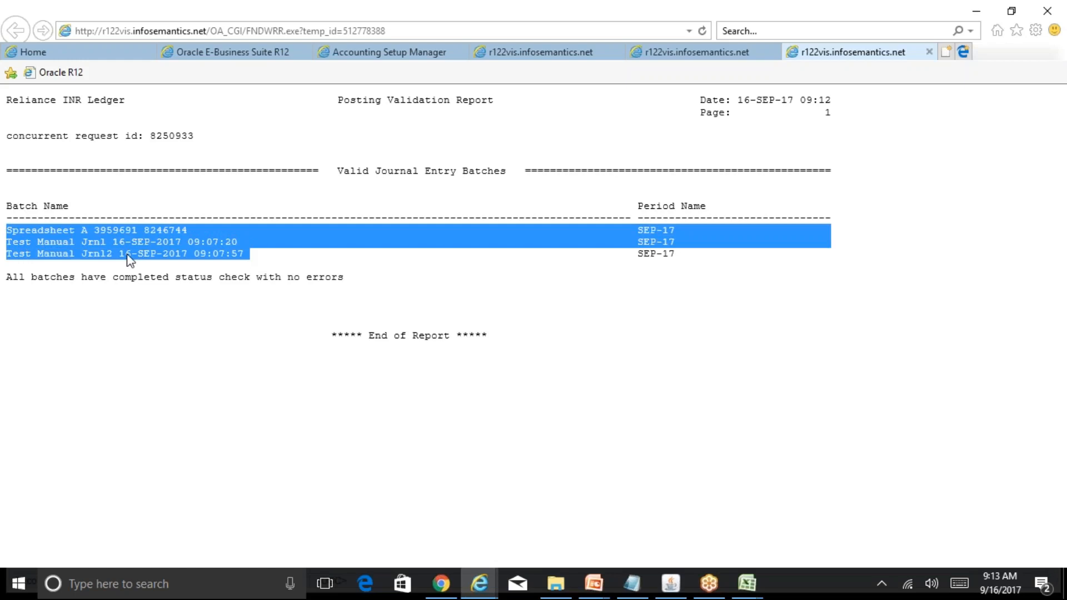
left_click(221, 242)
left_click(672, 584)
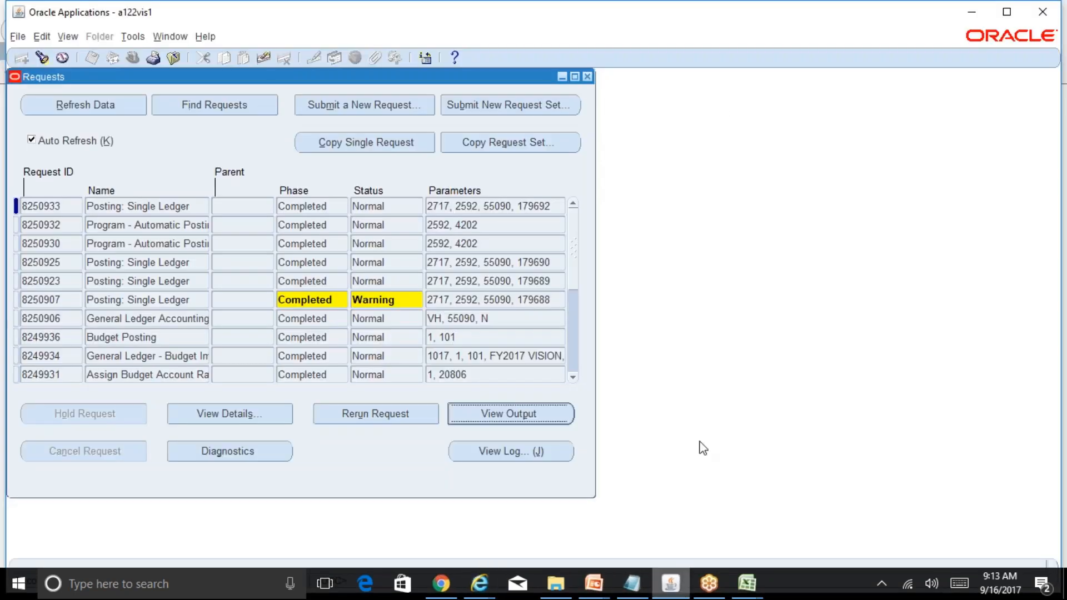
- Close the requests list, open the journal entry window, and find journals created from 16-SEP-17
left_click(588, 77)
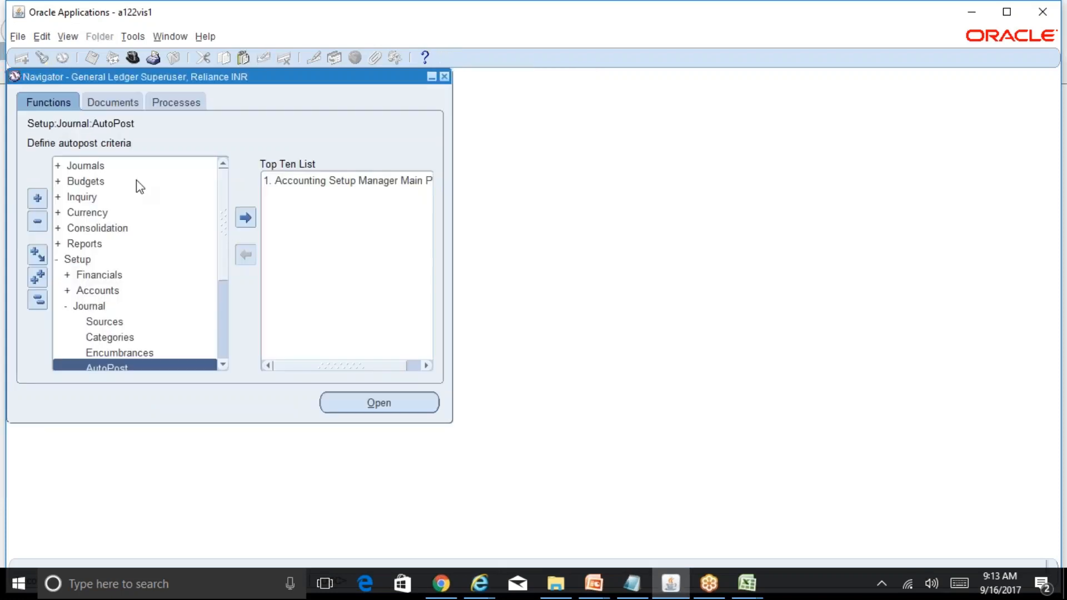
double_click(113, 166)
double_click(124, 179)
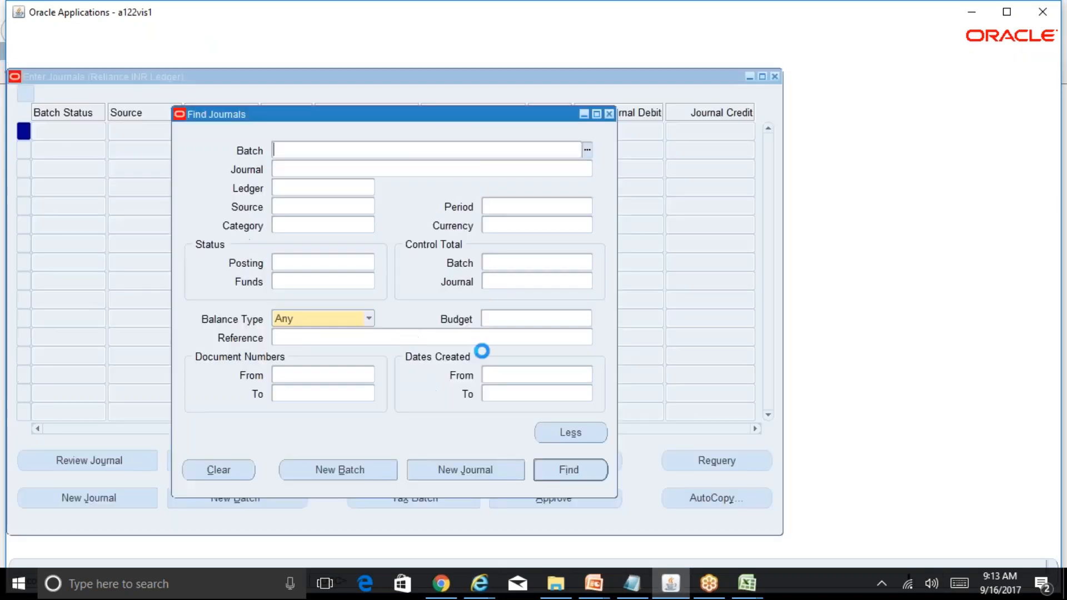
left_click(514, 381)
type("16-SEP-117")
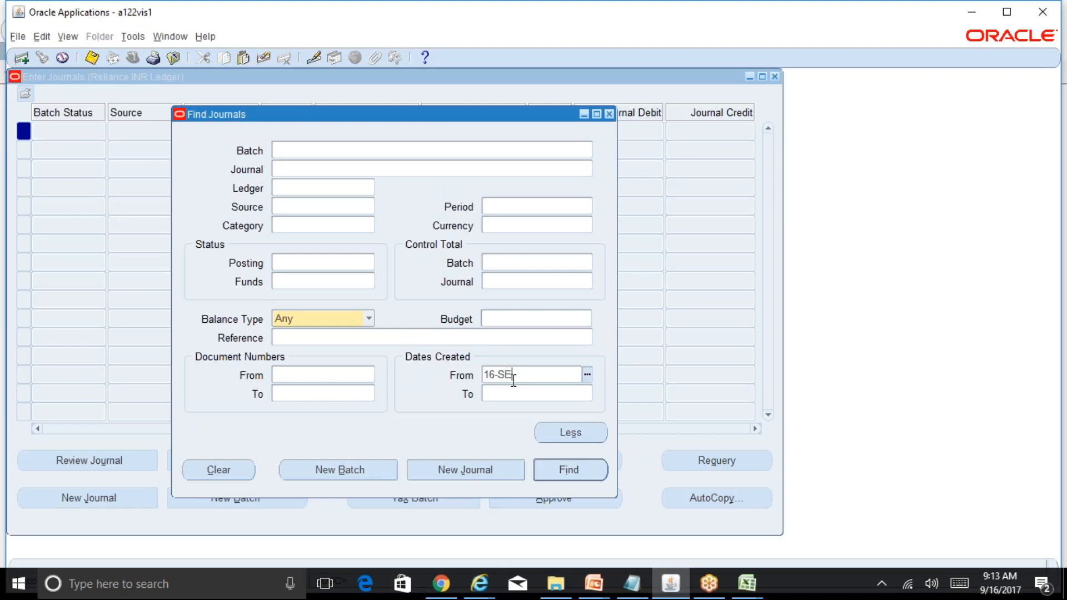
key("BackSpace")
key("BackSpace")
type("7")
key("Tab")
key("Return")
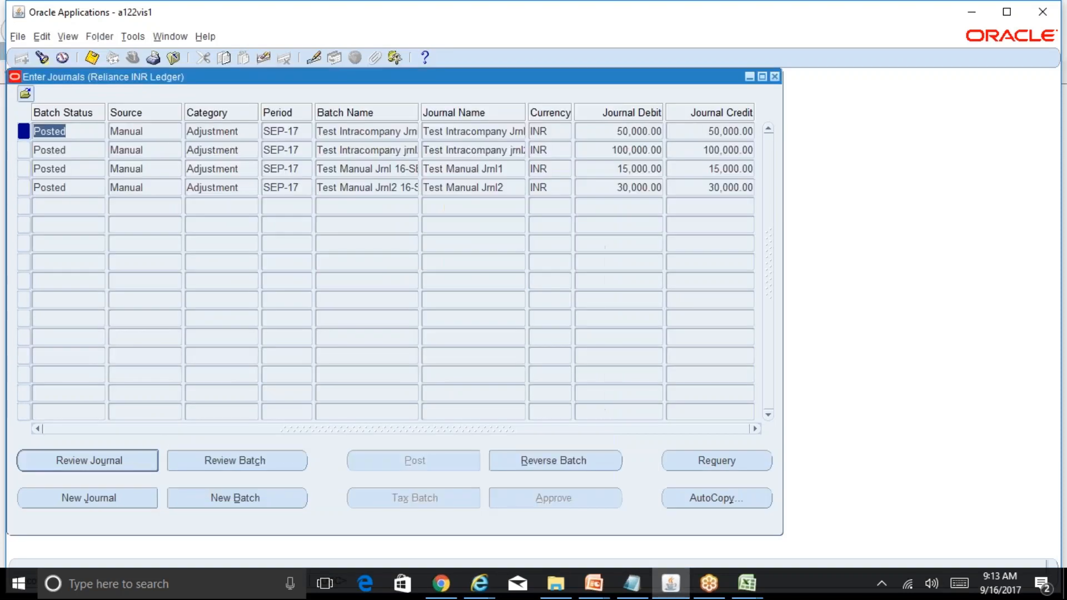
- Check the batch names and batch statuses of the Test Manual Jrnl1 and Test Manual Jrnl2 journals
left_click(407, 169)
left_click(408, 187)
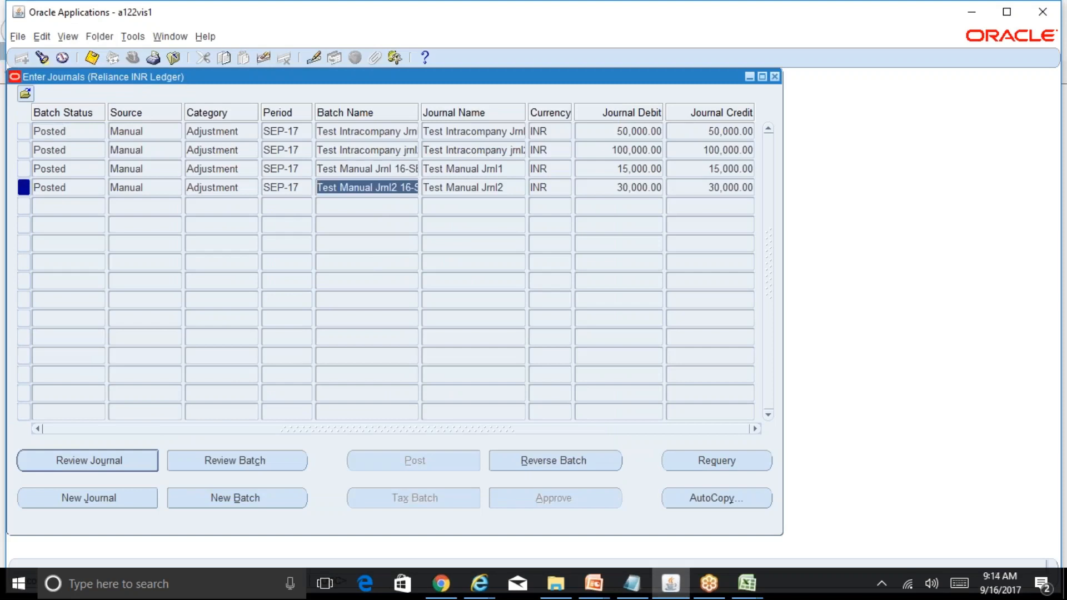
left_click(100, 172)
left_click(97, 190)
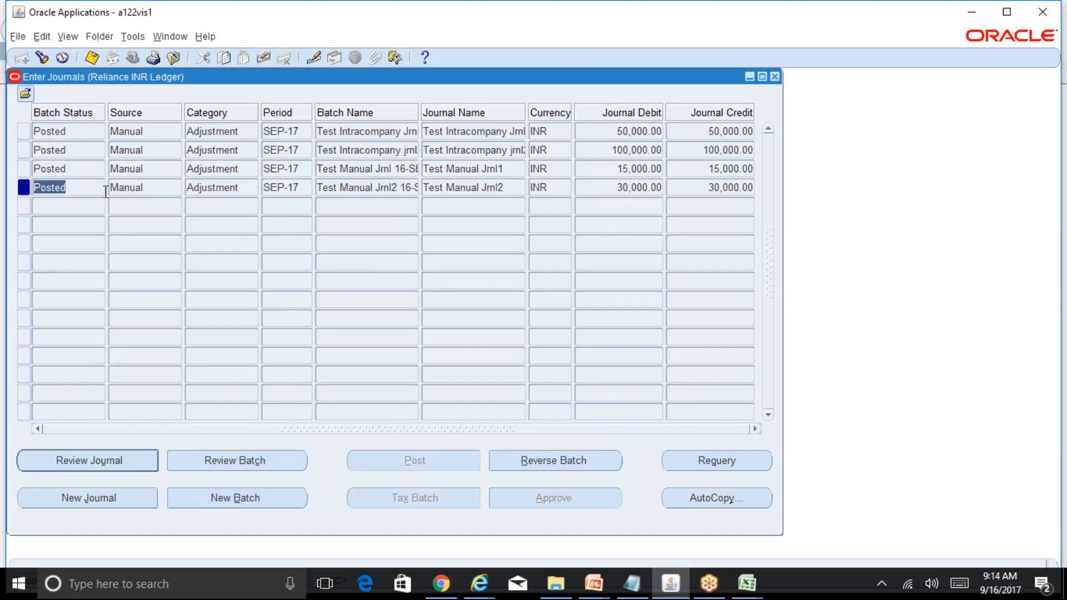
- Switch to the R12 Table of Contents workbook in Excel and enter "Upload a TB into GL" in cell B109 of Running Notes_GL
left_click(747, 584)
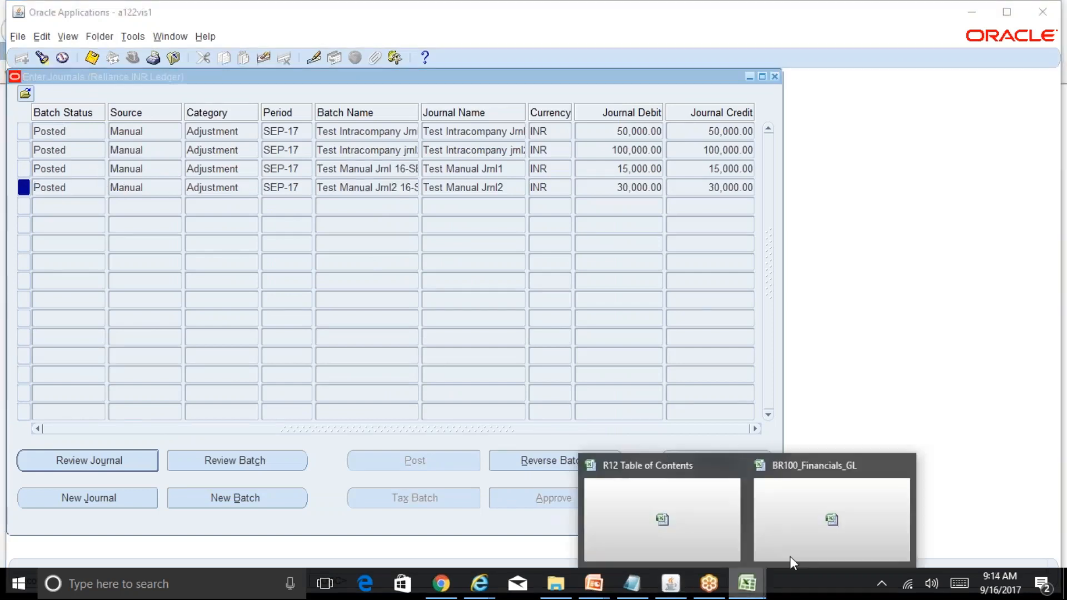
left_click(721, 538)
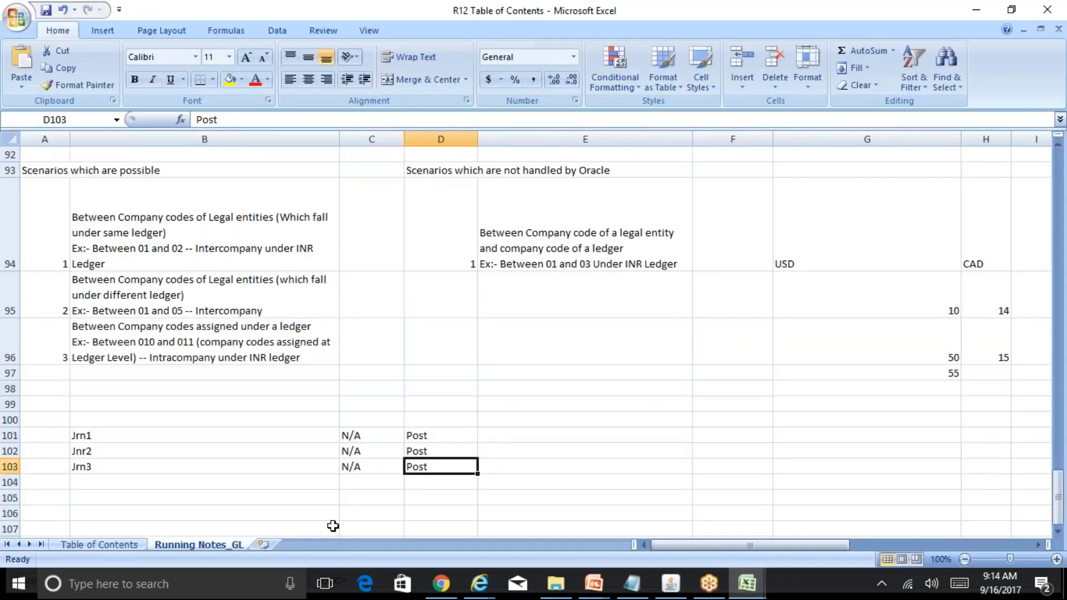
left_click(288, 501)
key("Down")
key("Down")
key("Down")
key("Down")
key("Down")
key("Down")
key("Down")
key("Down")
key("Down")
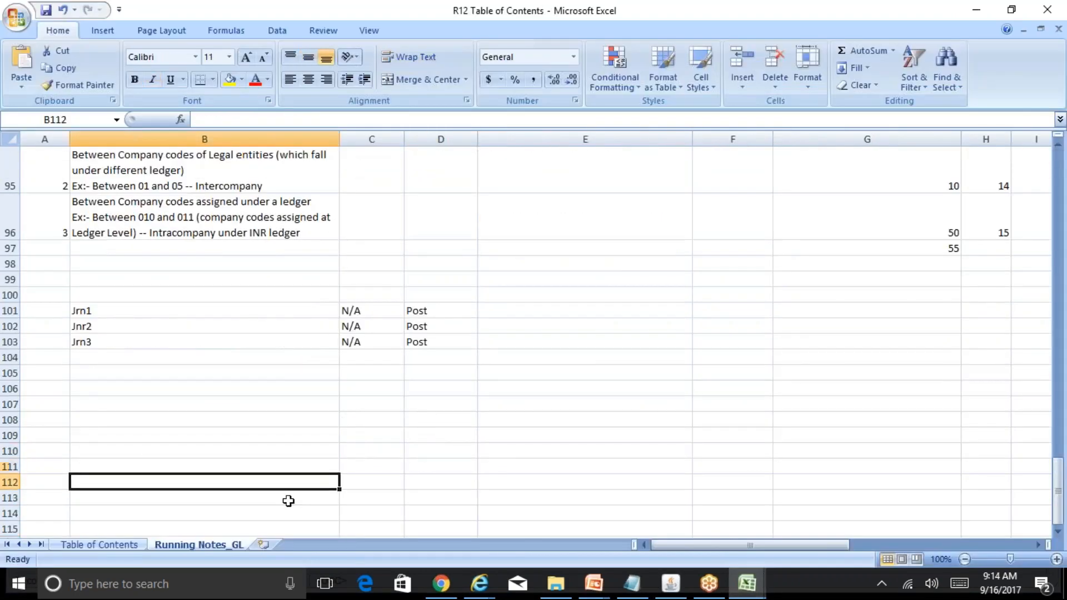
key("Up")
key("Up")
key("Up")
key("Up")
key("Up")
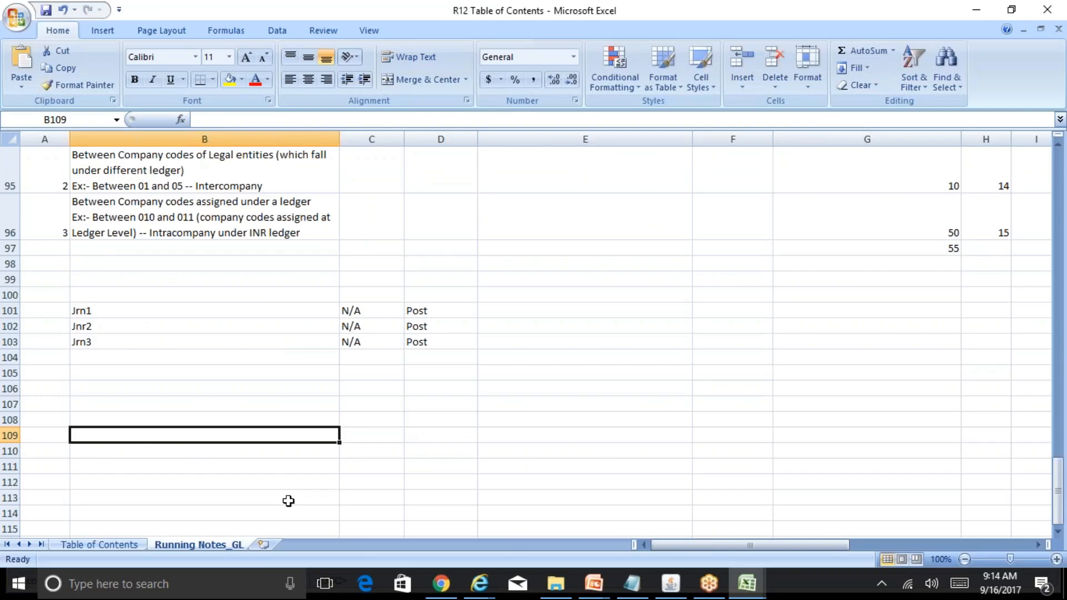
type("Upload a")
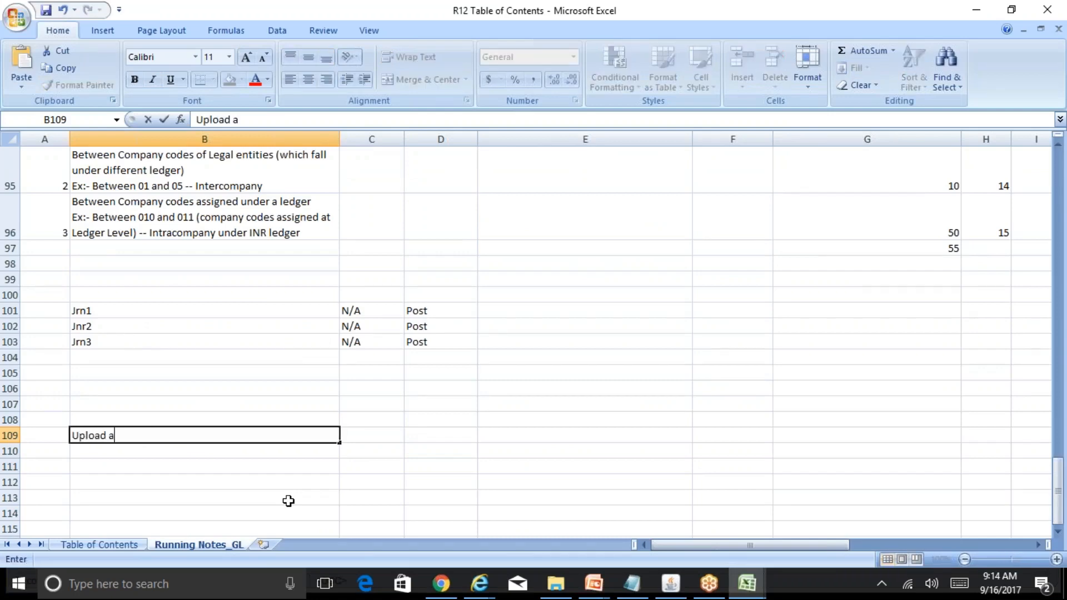
type(" TB into GL")
key("Return")
- Enter AP in cell D109 and AR in cell E109, in the same row as the TB upload note
key("Up")
key("Right")
key("Right")
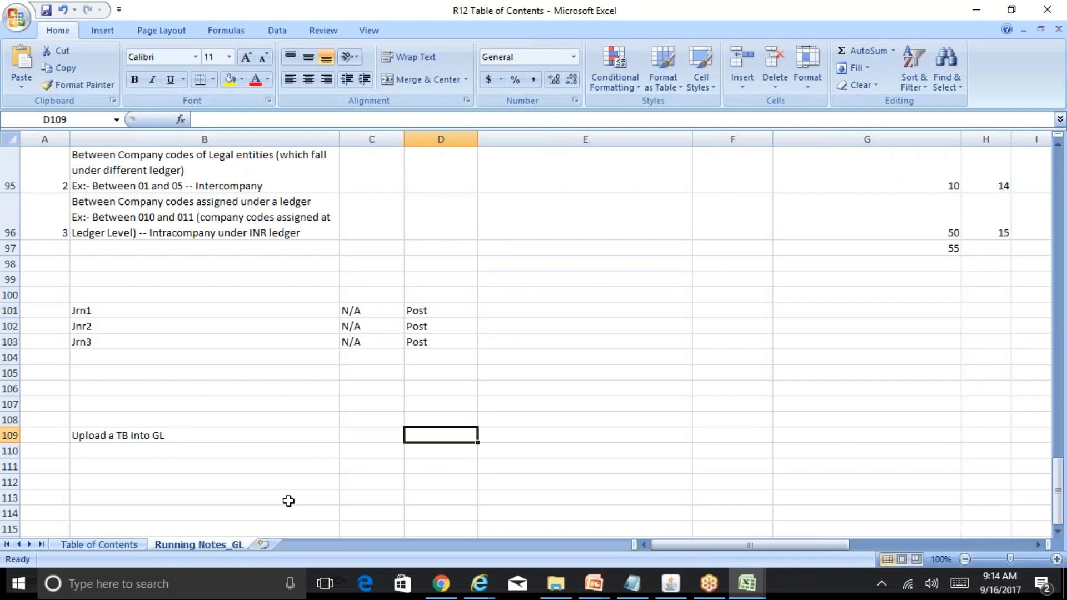
type("AP")
key("Tab")
type("AR")
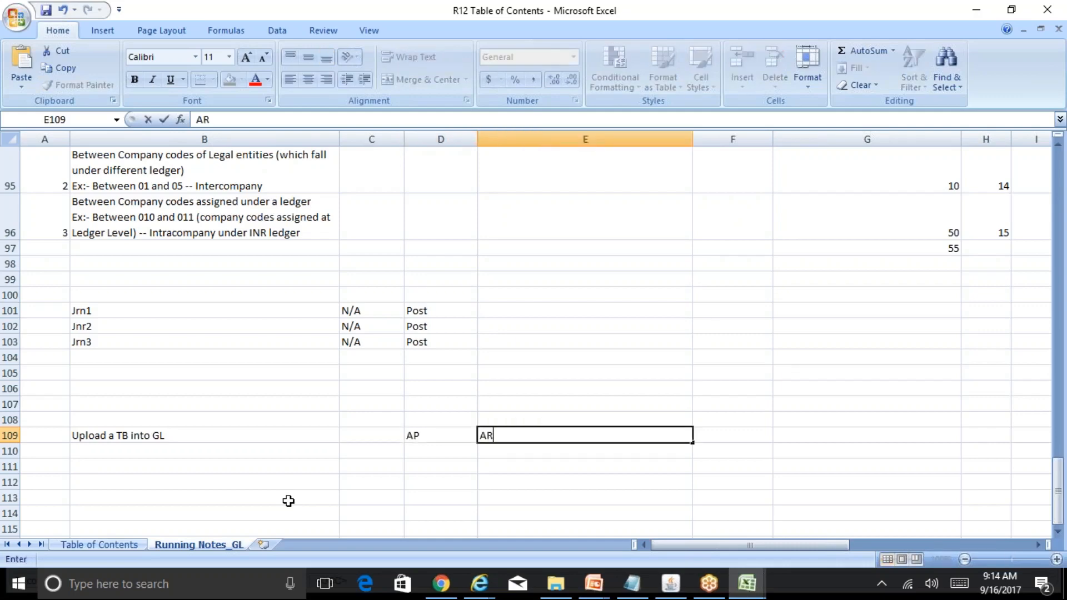
key("Return")
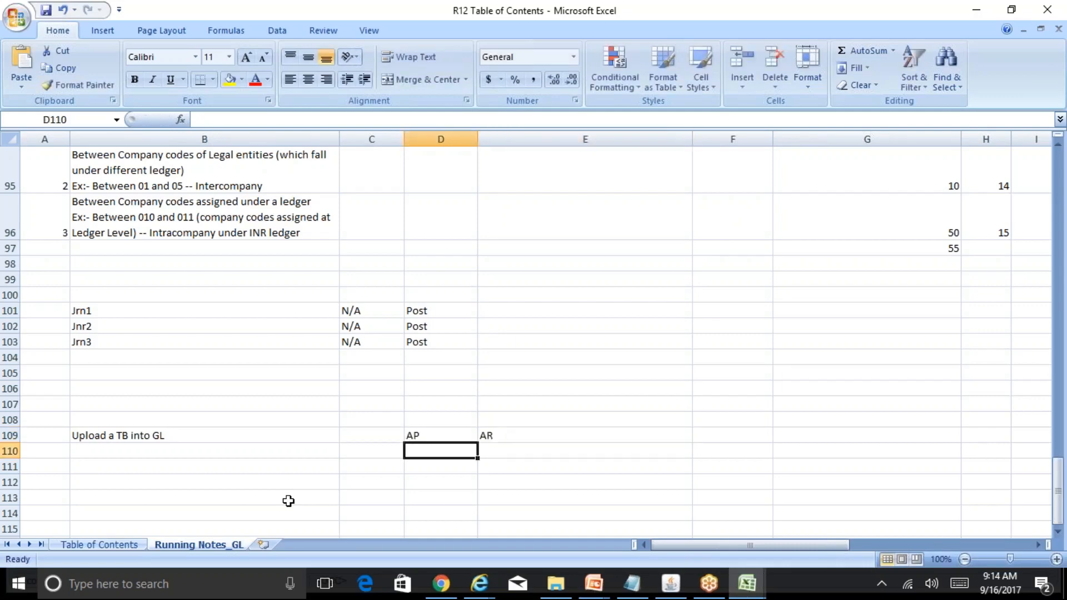
- Enter "Reverse" in cells D112 and E112, under the AP and AR headings
key("Down")
key("Down")
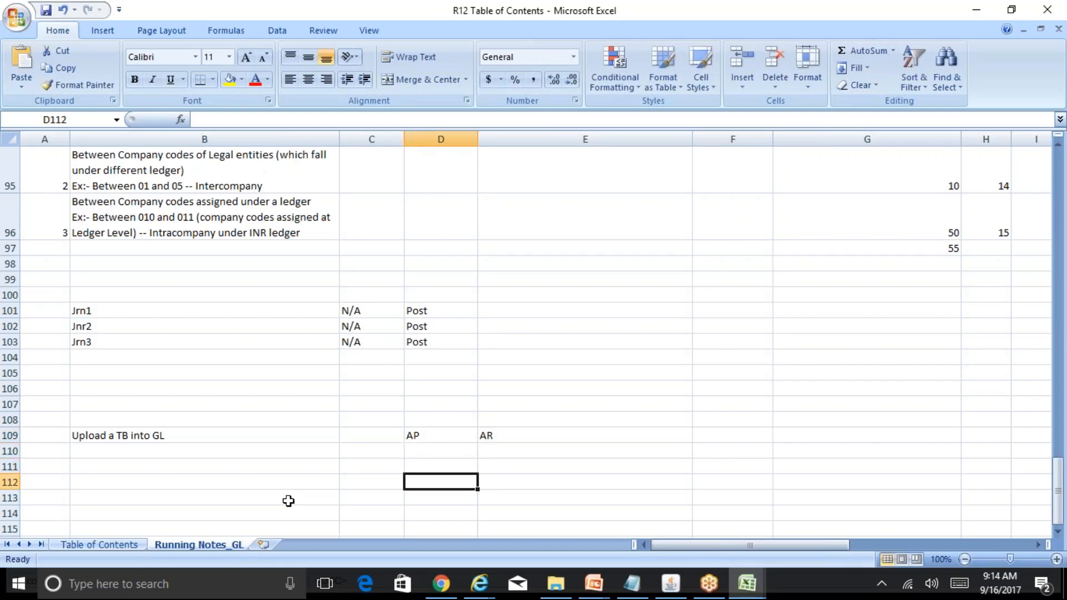
type("Reverse")
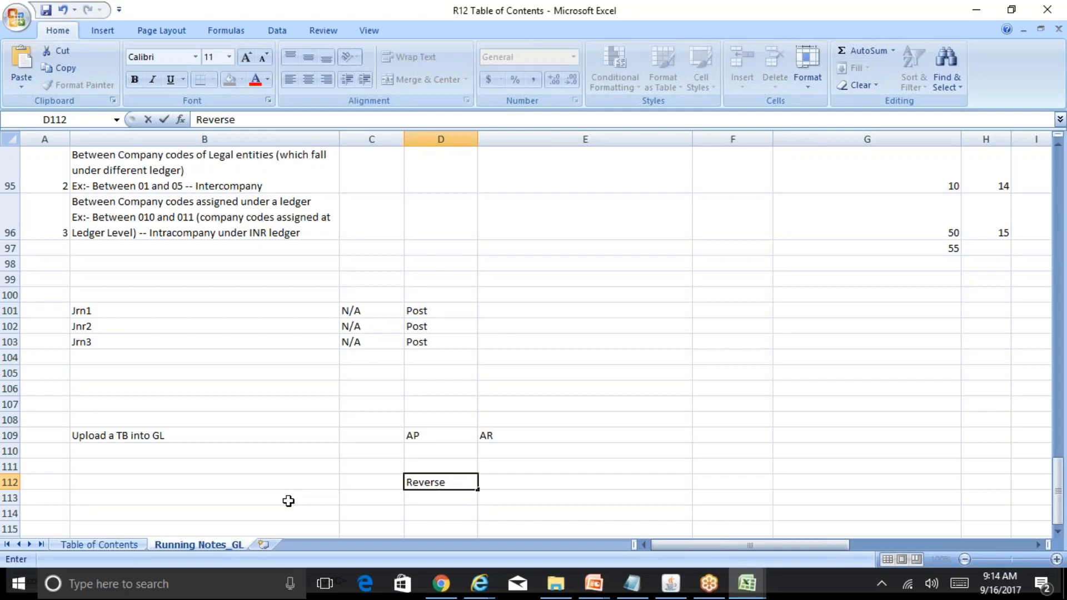
key("Return")
key("Up")
key("Right")
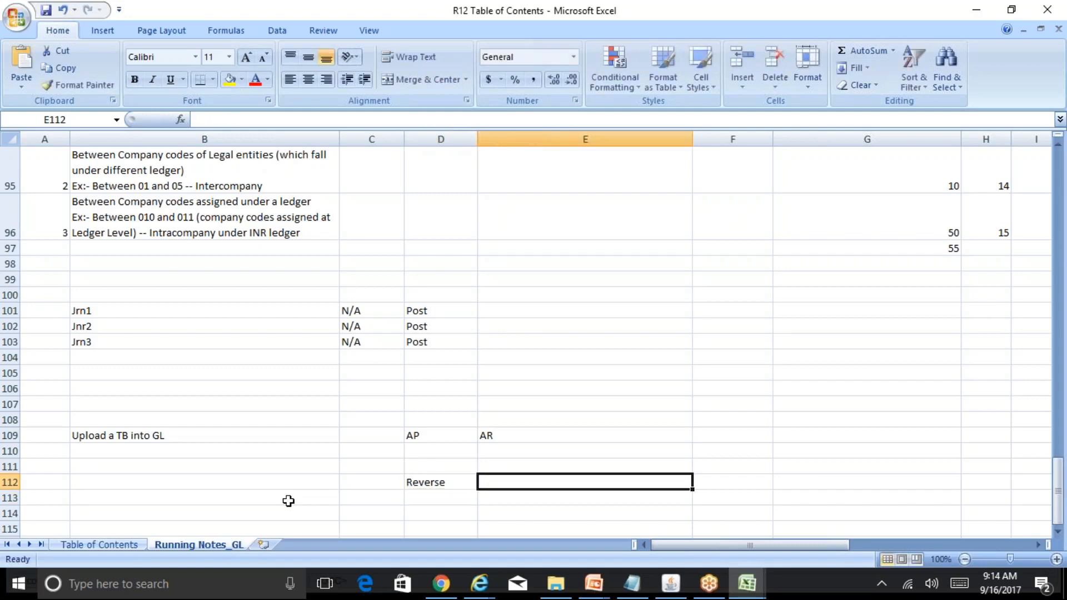
type("Reverse")
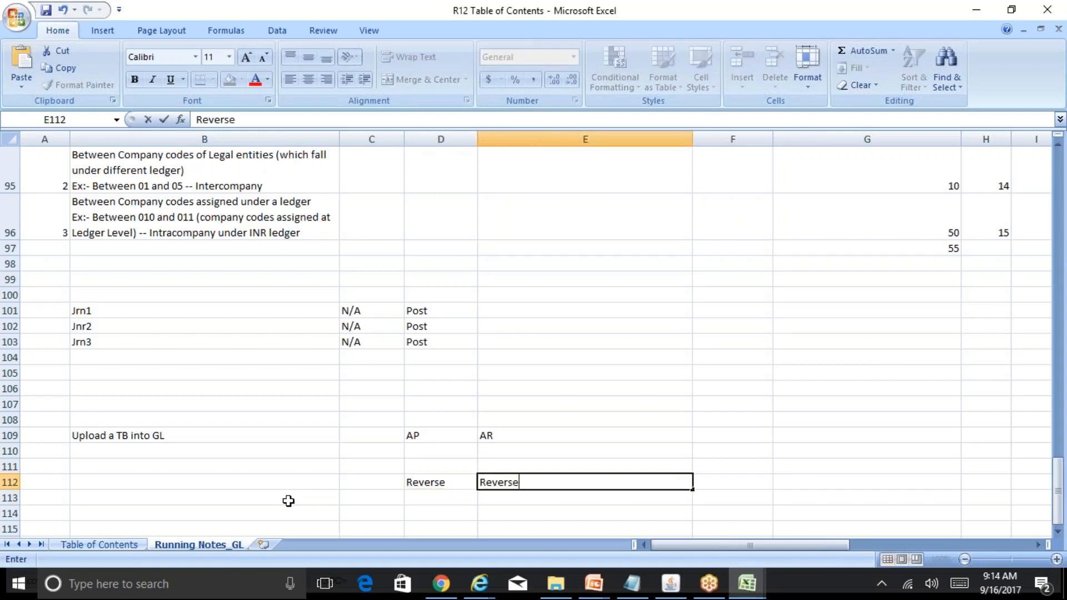
key("Return")
- Enter "Post" in cell B111, below the "Upload a TB into GL" note
key("Up")
key("Left")
key("Left")
key("Left")
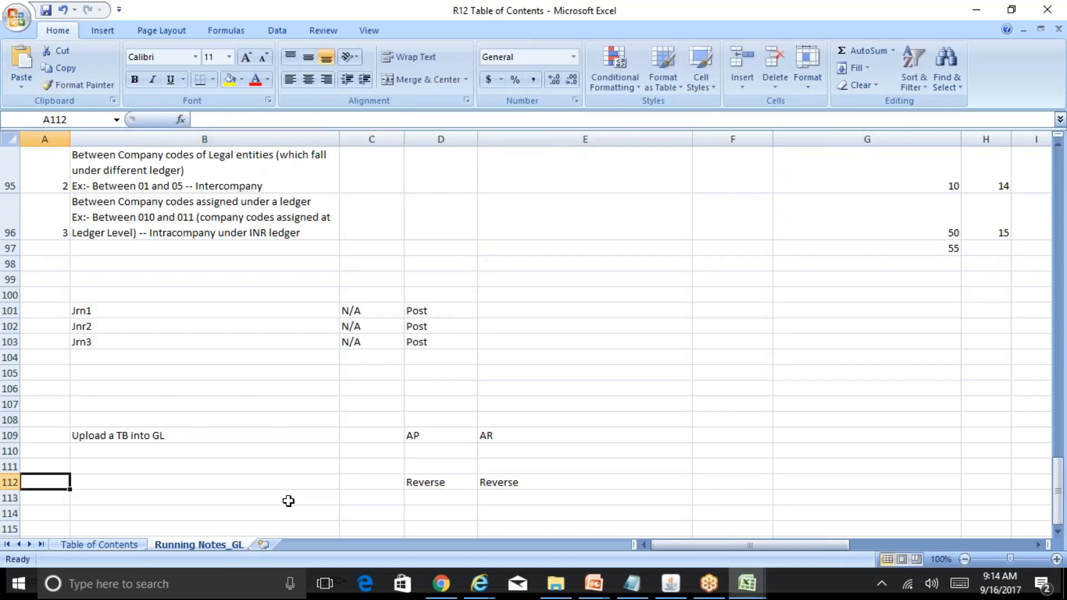
key("Up")
key("Up")
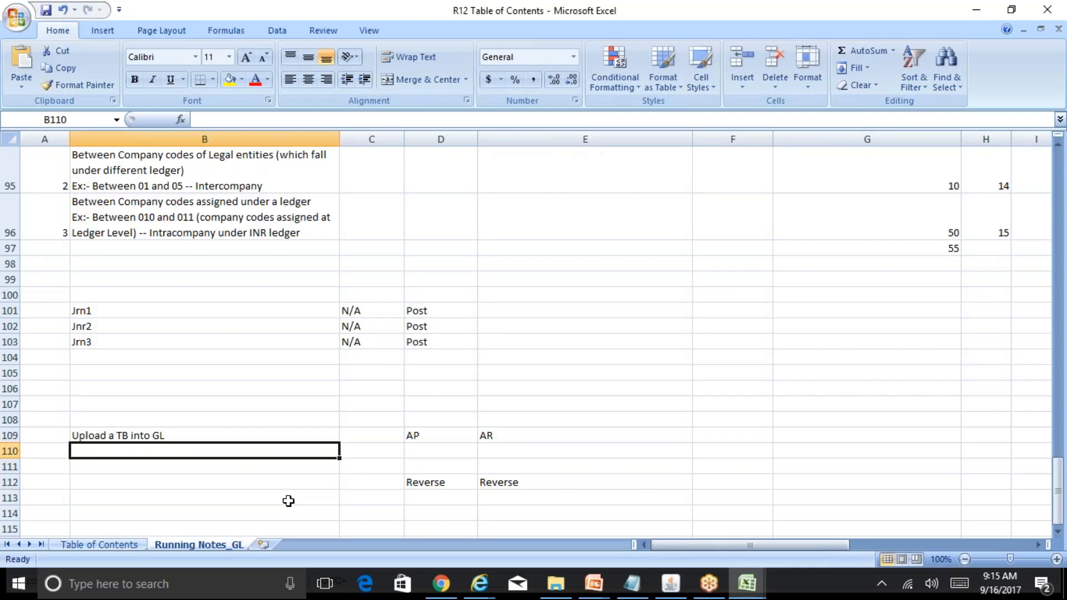
key("Down")
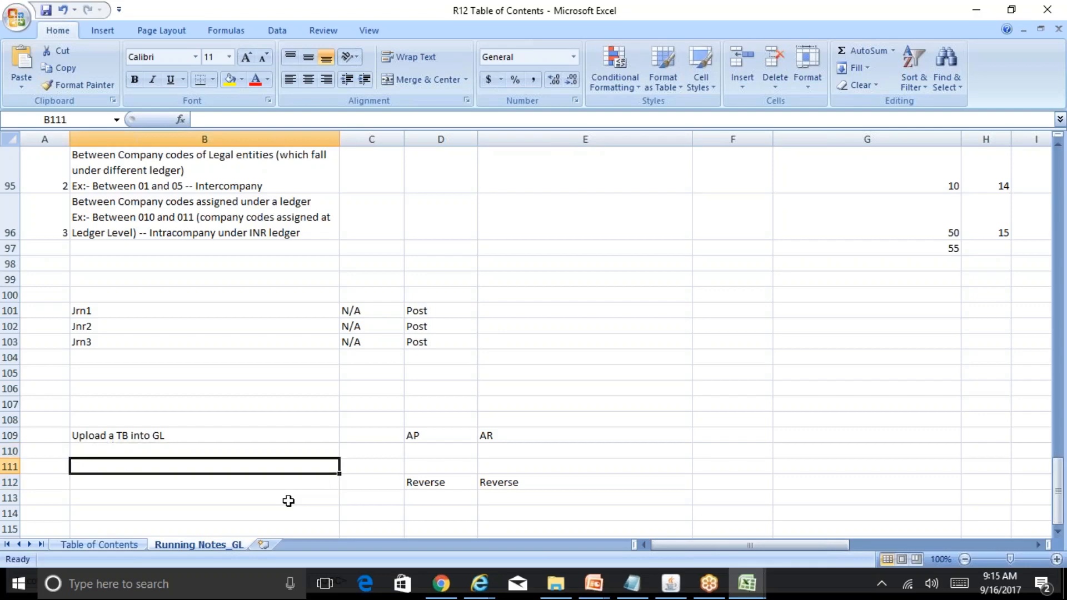
type("Post")
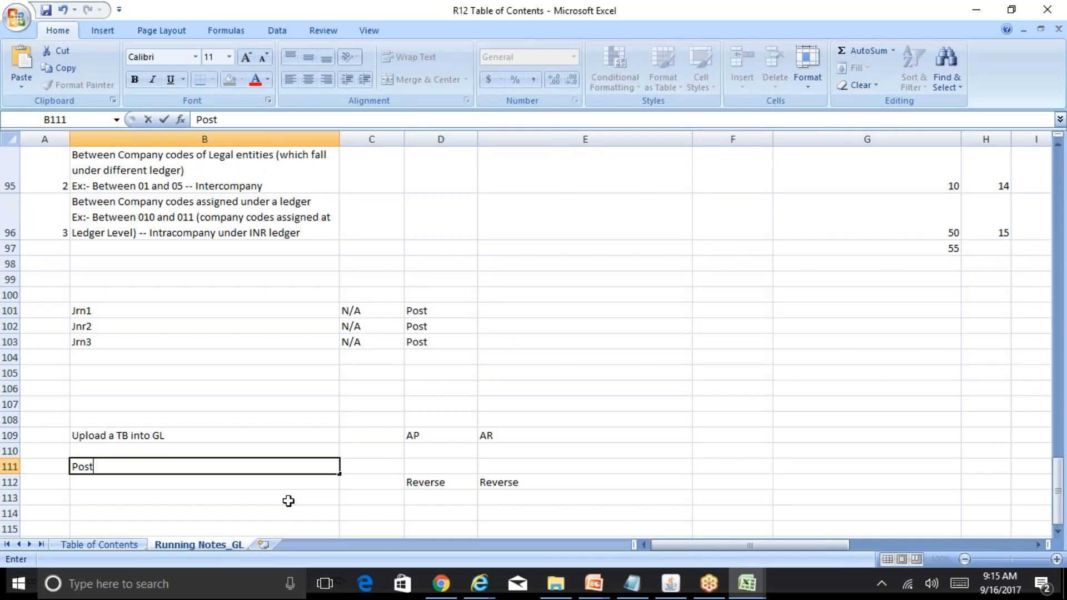
key("Return")
key("Up")
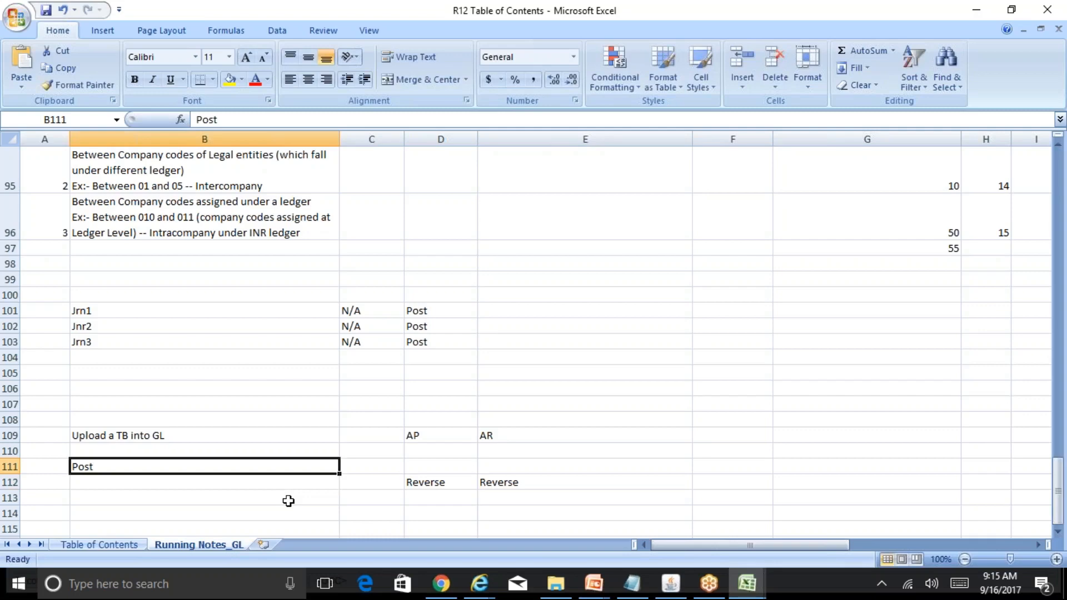
left_click(454, 463)
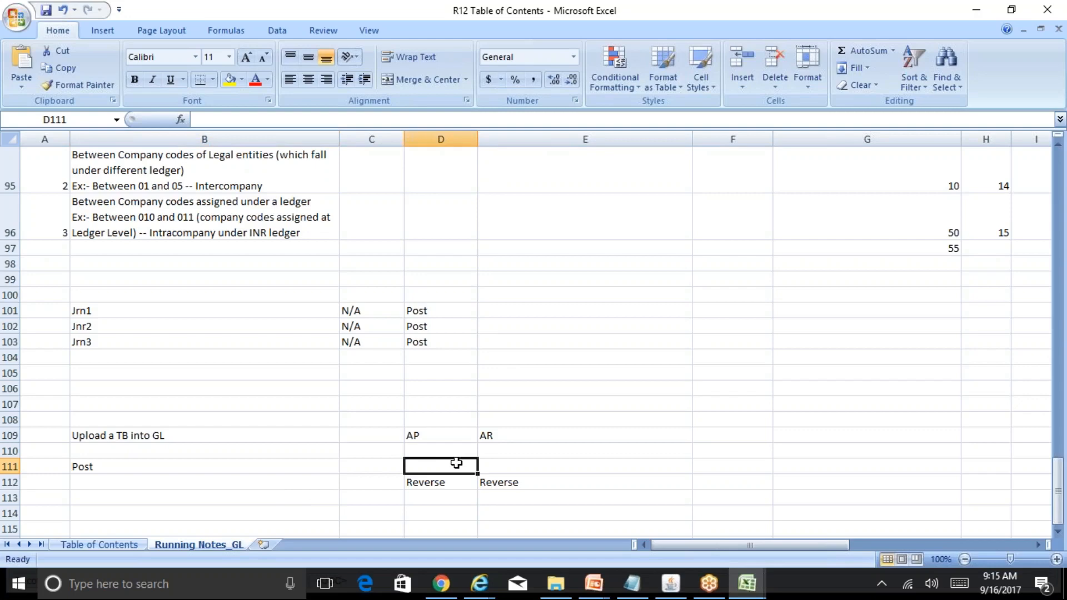
left_click(511, 456)
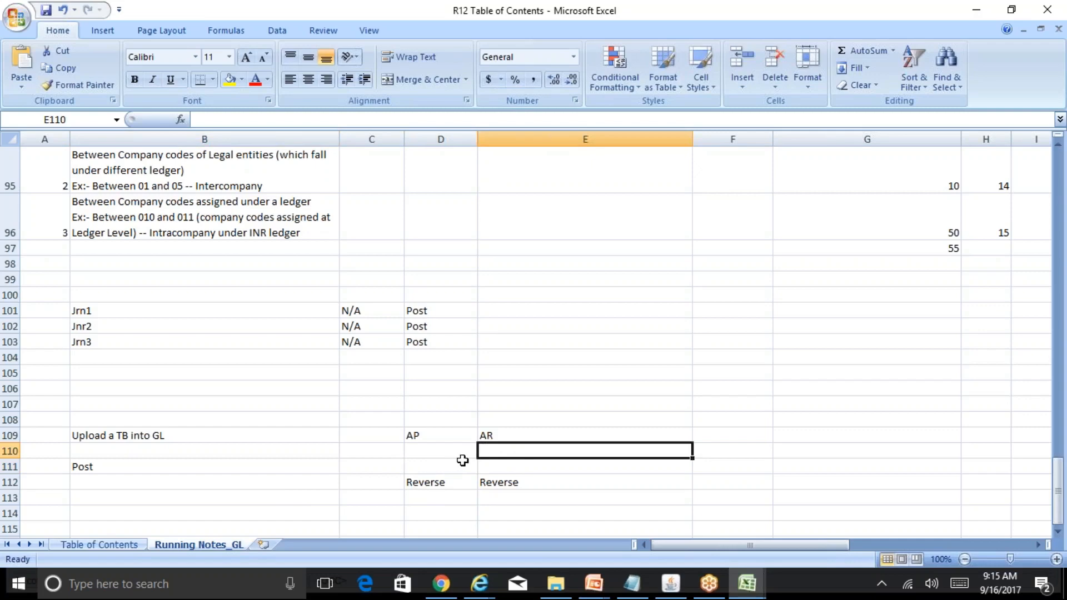
left_click(433, 453)
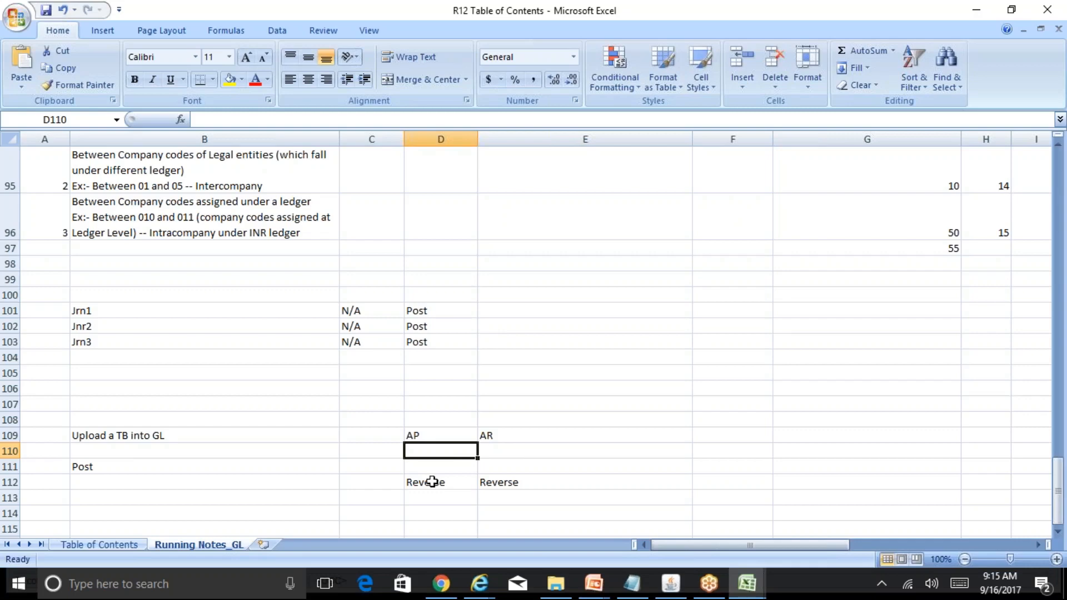
- Enter "Dec-16 YTD" in cell F109, in the row of the TB upload note
left_click(179, 471)
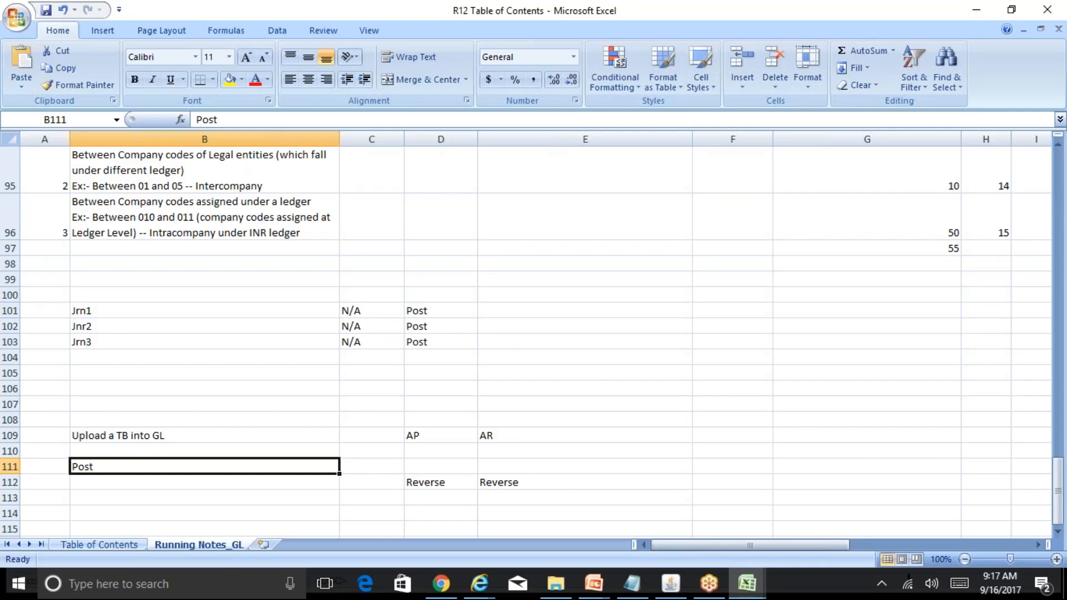
key("Right")
key("Right")
key("Right")
key("Right")
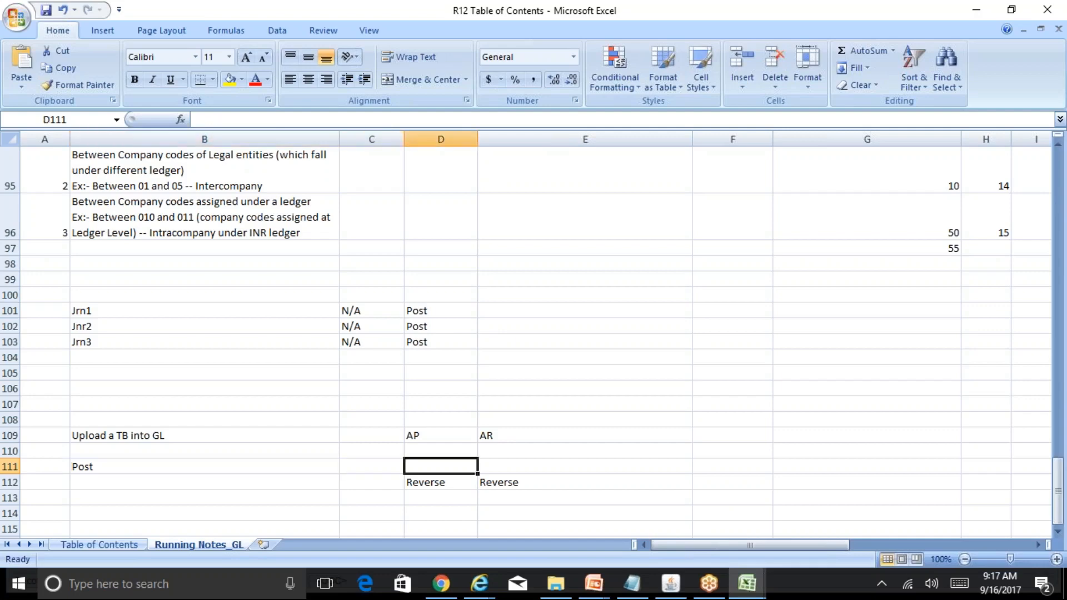
key("Up")
key("Up")
key("Up")
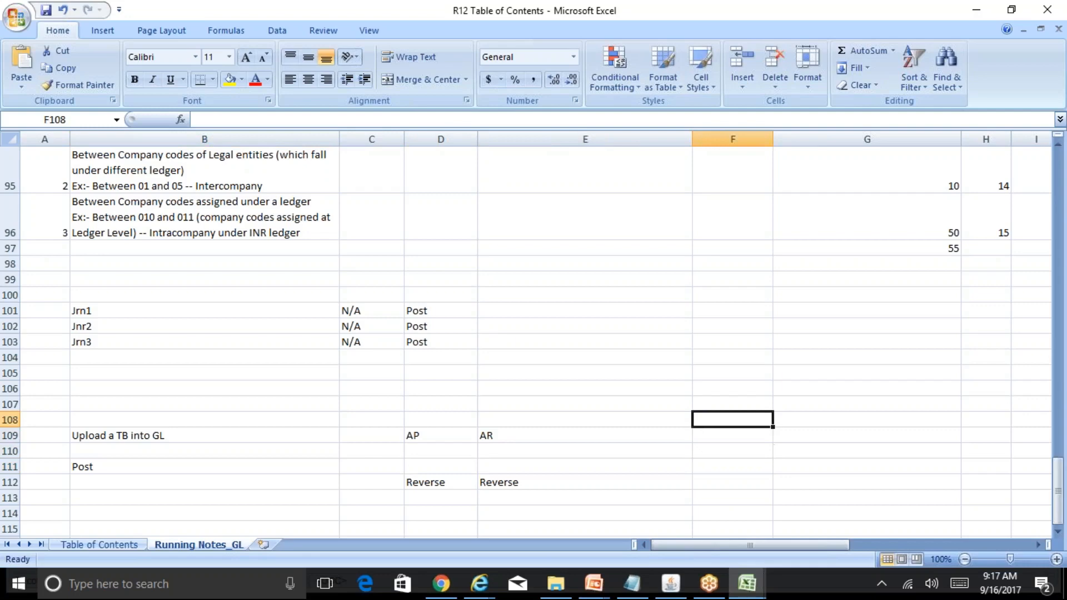
key("Down")
type("Dec-1")
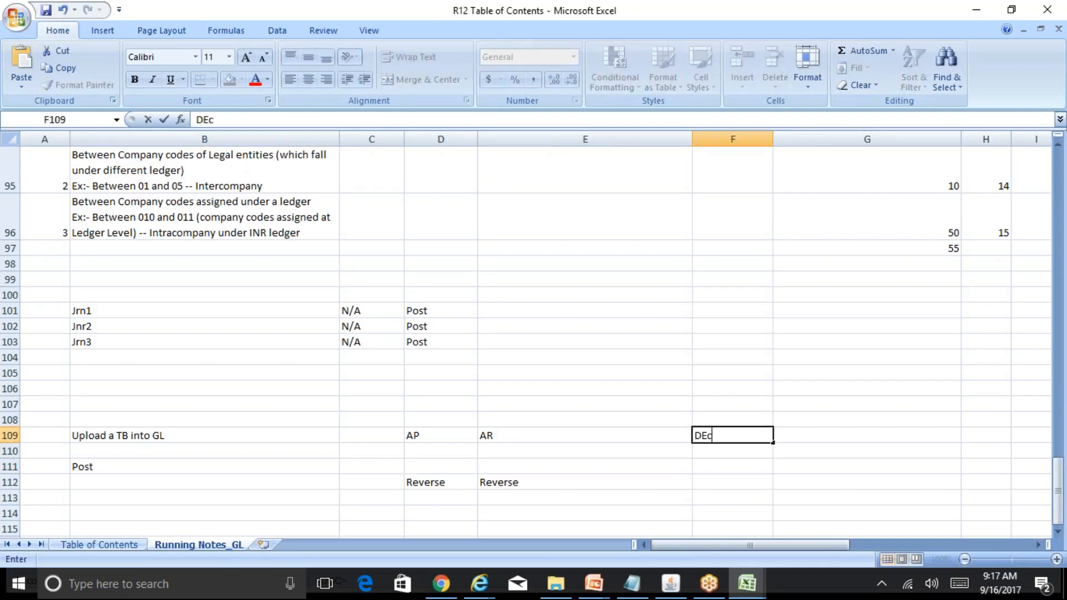
type("6 YTD")
key("Return")
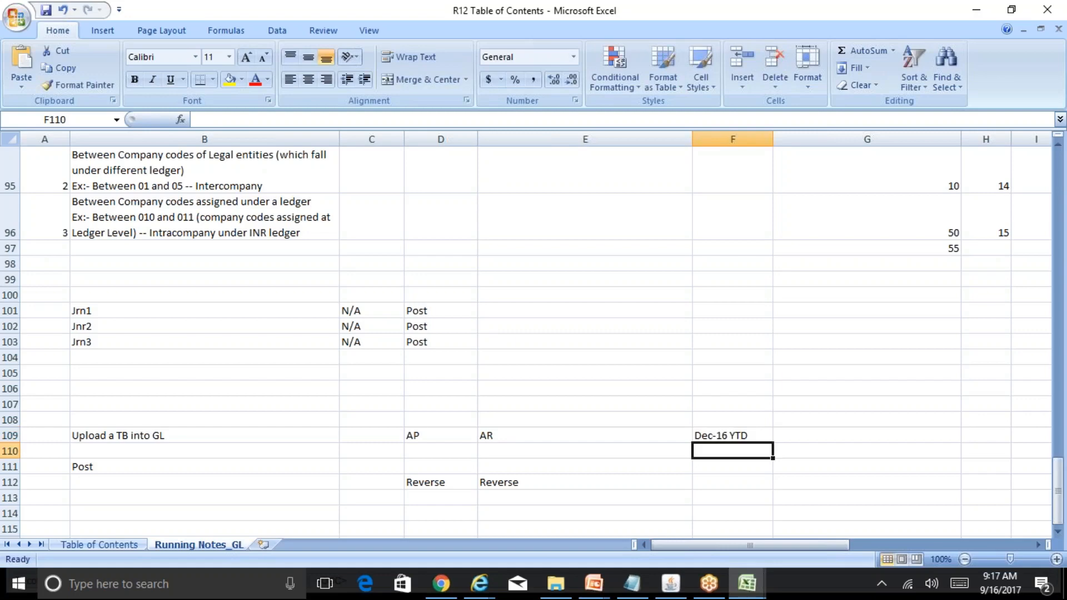
- Enter "Jan-17 PTD" in cell F111 and "Feb-17 PTD" in cell F112, below the Dec-16 YTD entry
key("Down")
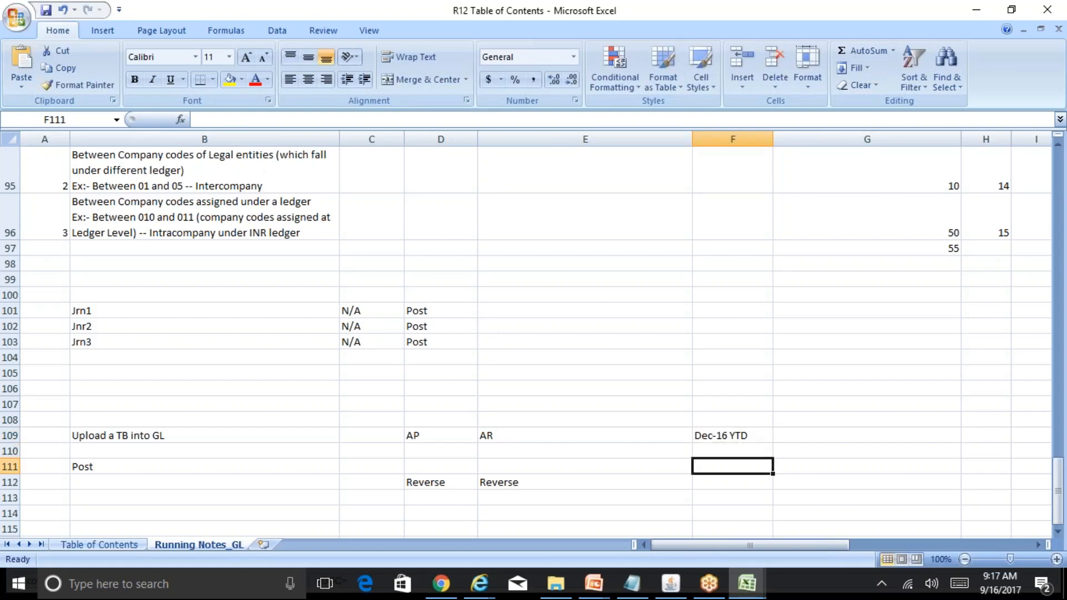
key("F2")
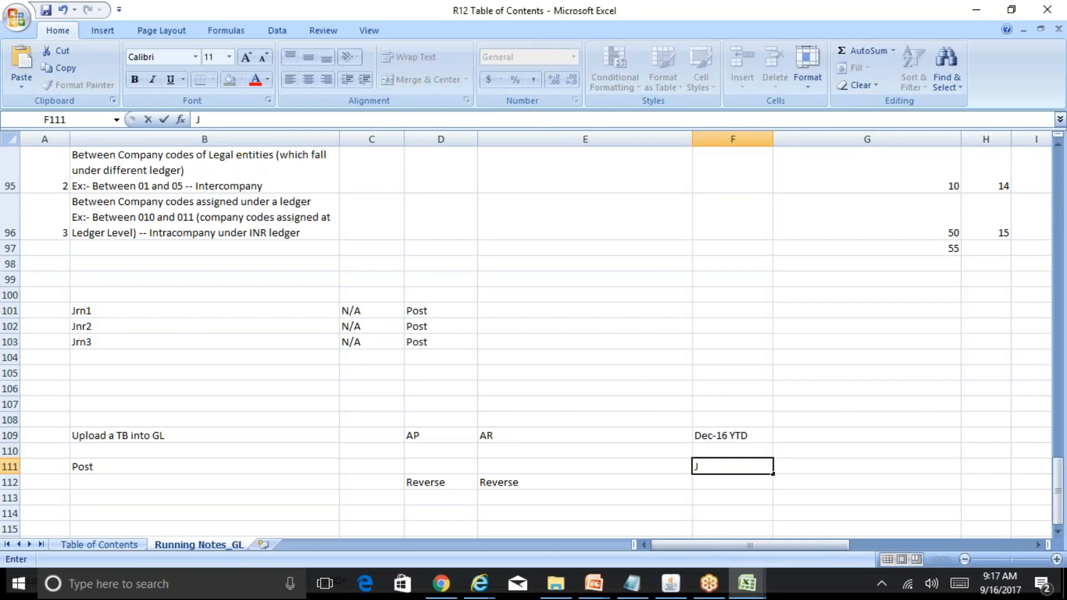
type("Jan-17 PTD")
key("Return")
type("F")
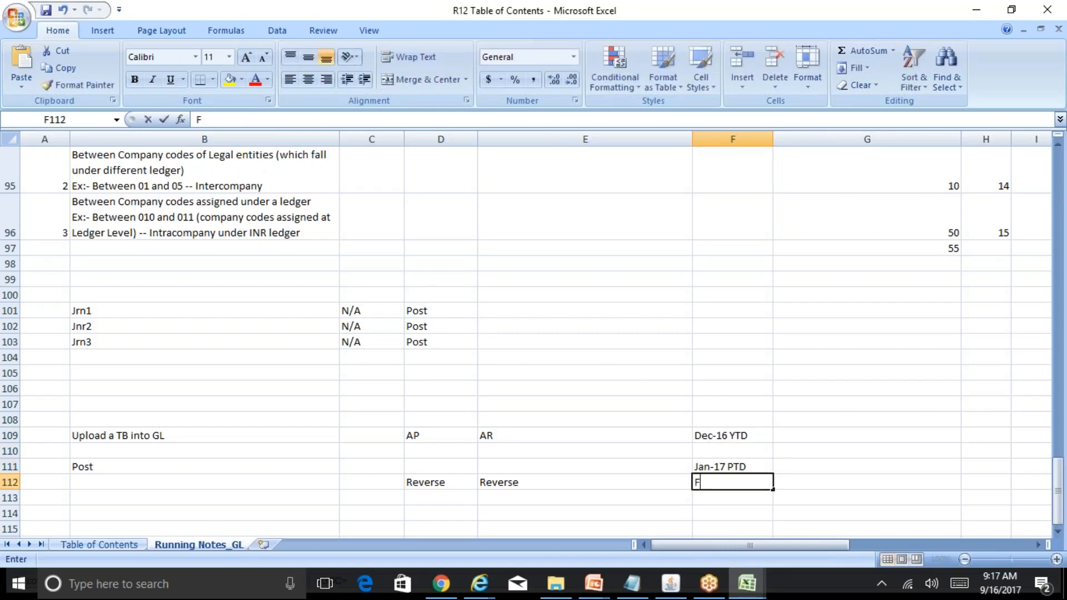
type("eb-17 PTD")
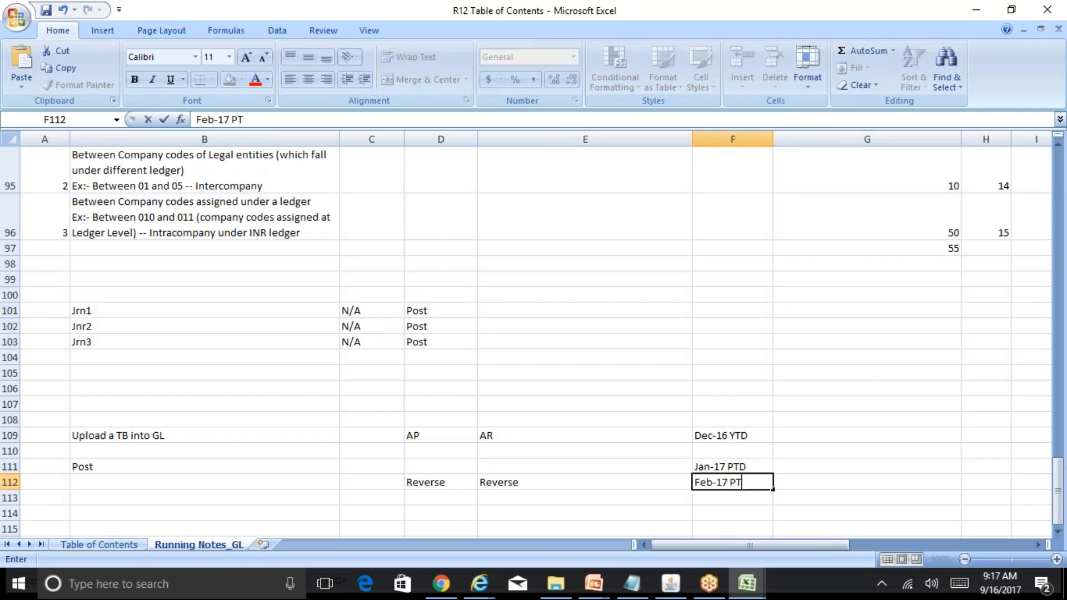
key("Return")
- Enter "Sep-17 PTD" in cell F116, a few rows below the other period entries
key("Return")
key("Return")
key("Return")
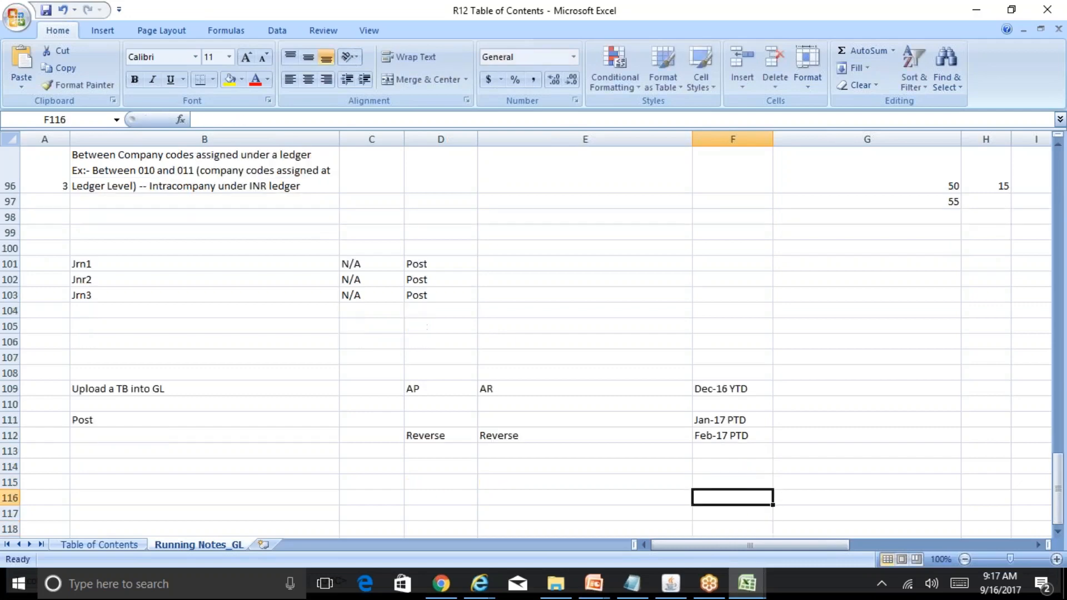
type("Sep-17")
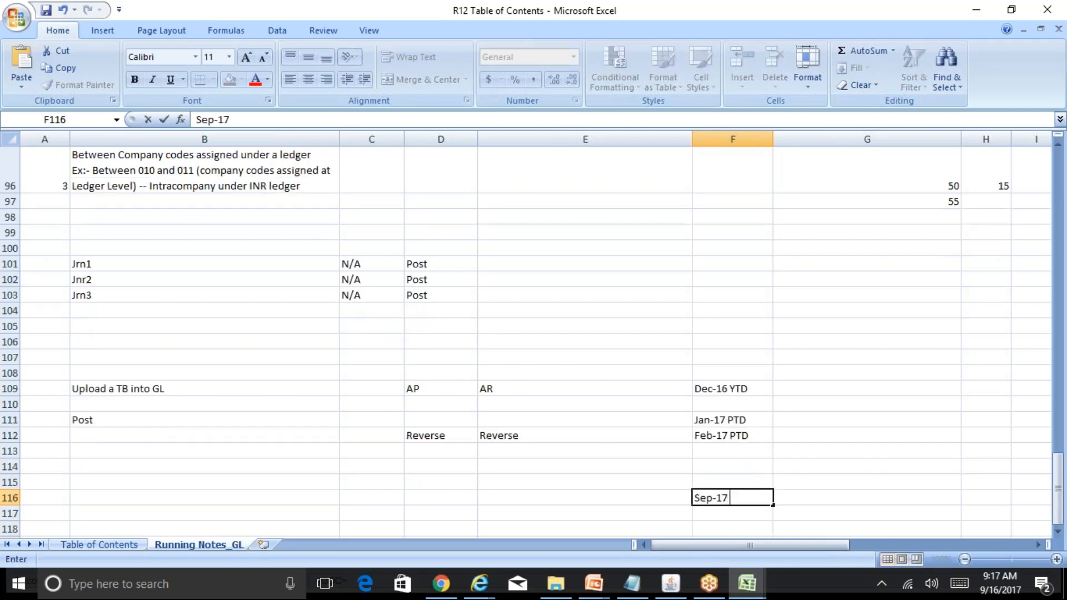
type(" PTD")
key("Return")
- Enter "TB" in cell G109, beside the Dec-16 YTD entry
key("Up")
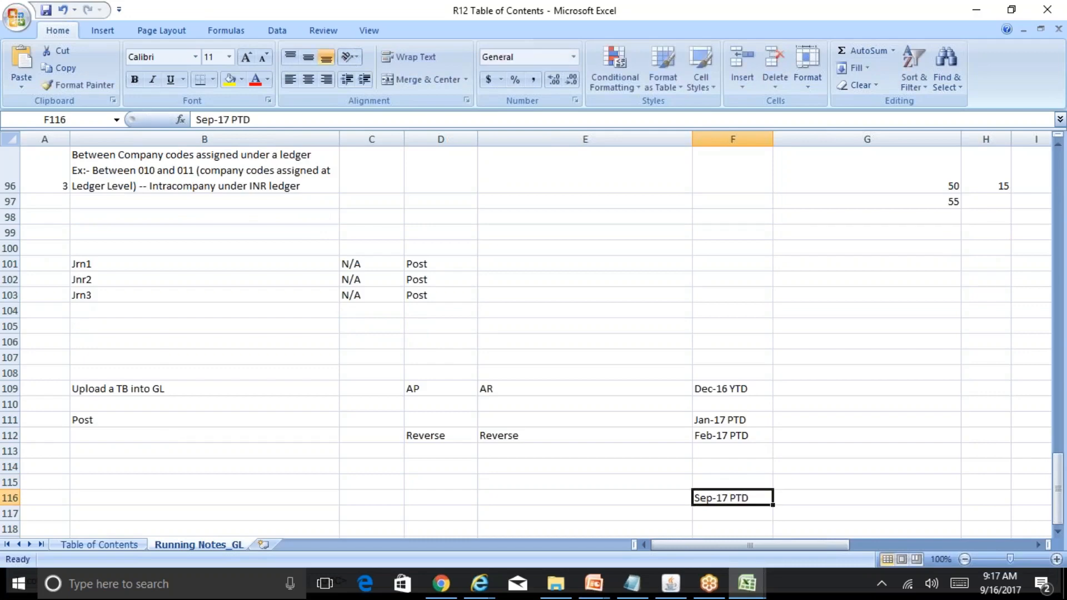
key("Up")
key("Up")
key("Up")
key("Up")
key("Up")
key("Up")
key("Up")
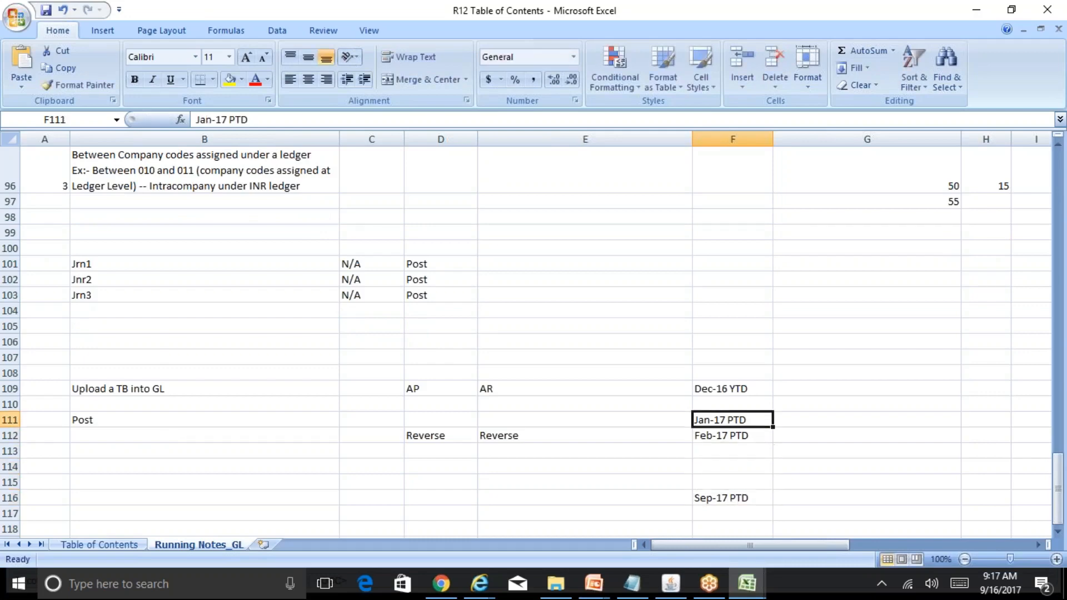
key("Right")
type("TB")
key("Return")
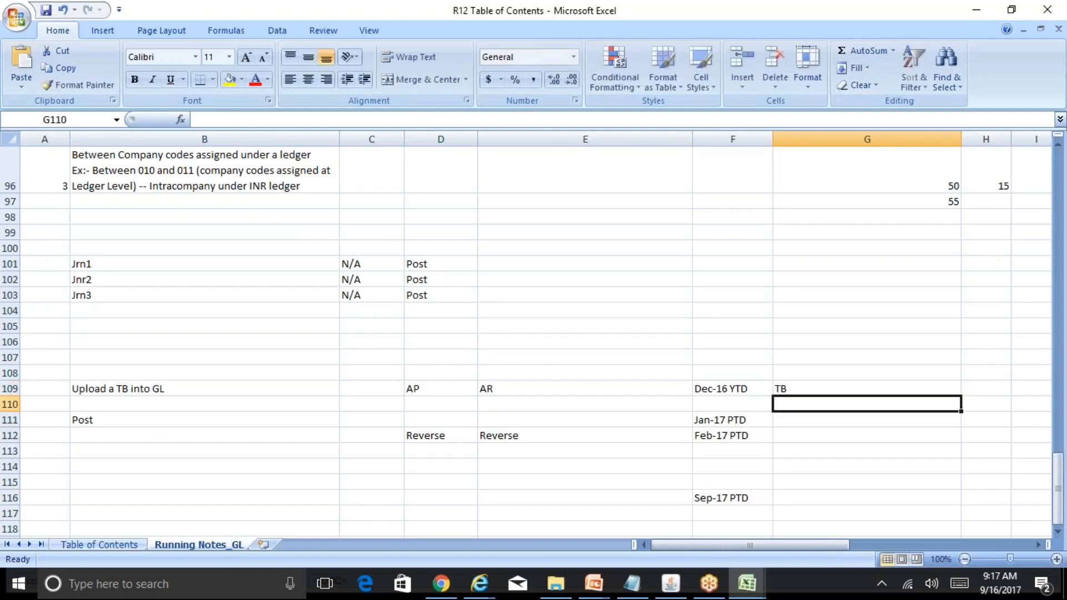
- Enter "TB" in cells G111 and G112, beside the Jan-17 and Feb-17 PTD entries
key("Return")
type("TB")
key("Return")
type("TB")
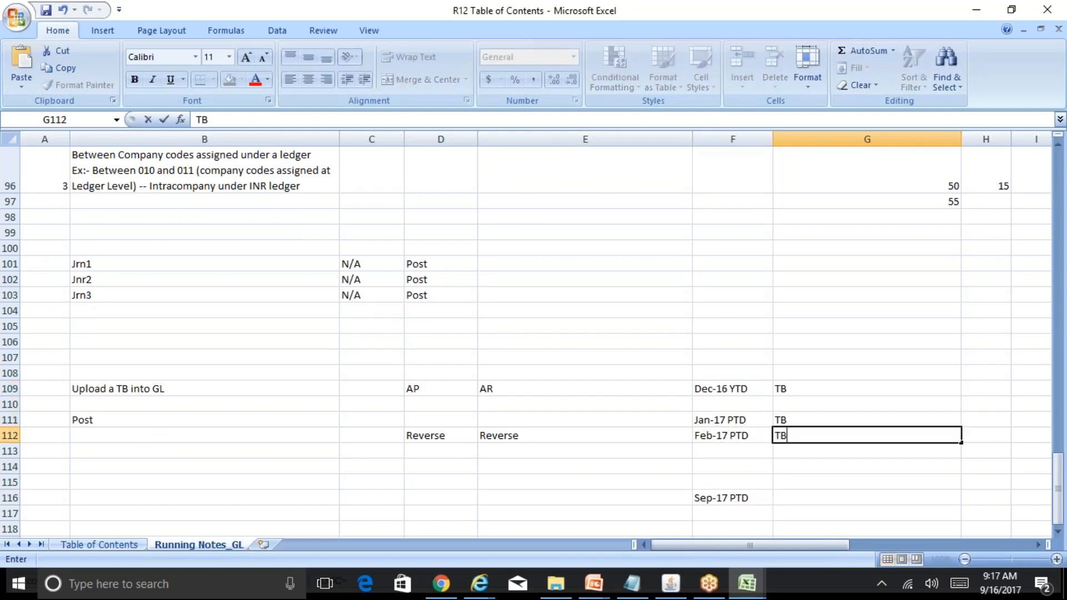
key("Return")
- Enter "TB" in cell G116, beside the Sep-17 PTD entry
key("Return")
key("Return")
key("Return")
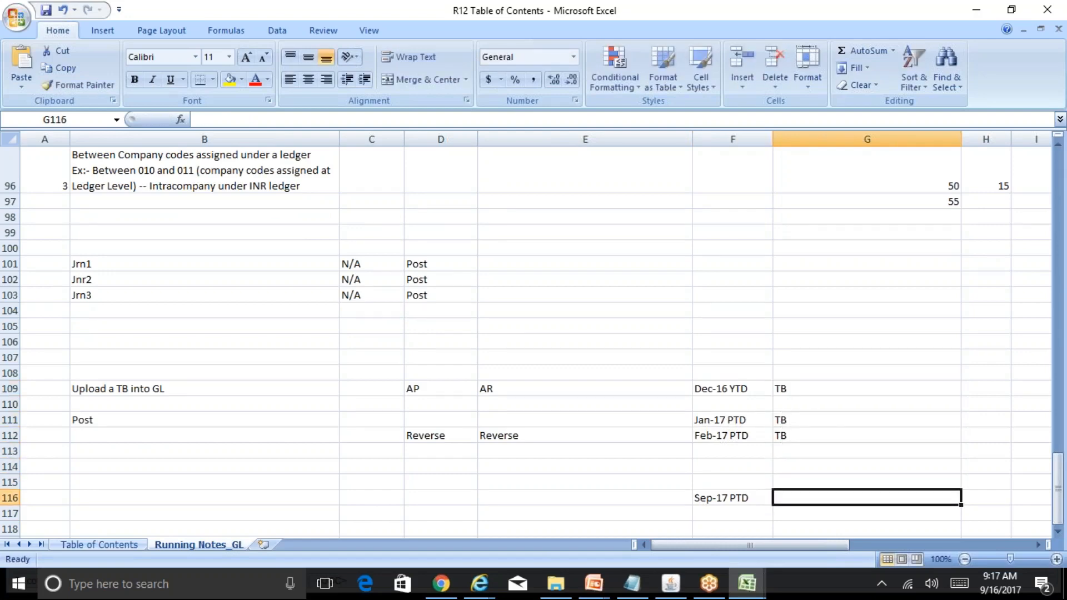
type("TB")
key("Up")
- Review the period entries in column F one by one, from Dec-16 YTD through Sep-17 PTD
key("Up")
key("Up")
key("Up")
key("Up")
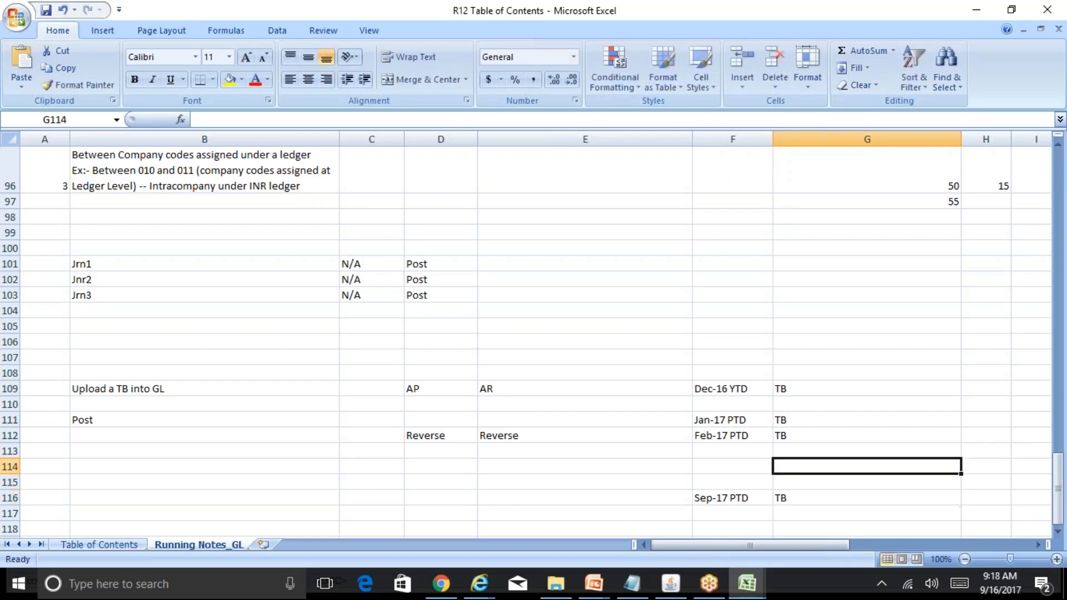
key("Up")
key("Up")
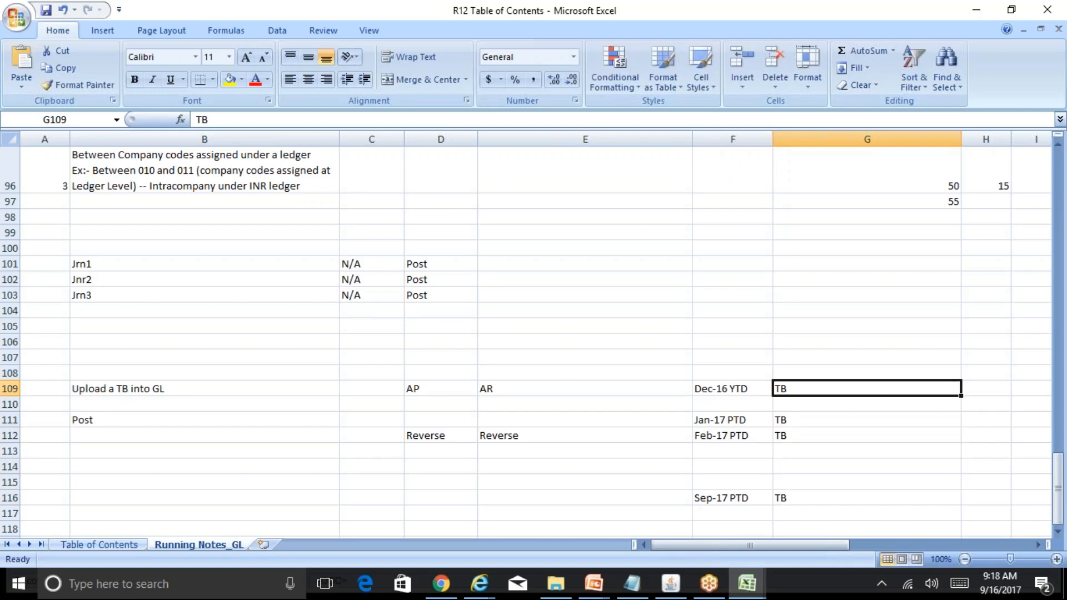
left_click(986, 389)
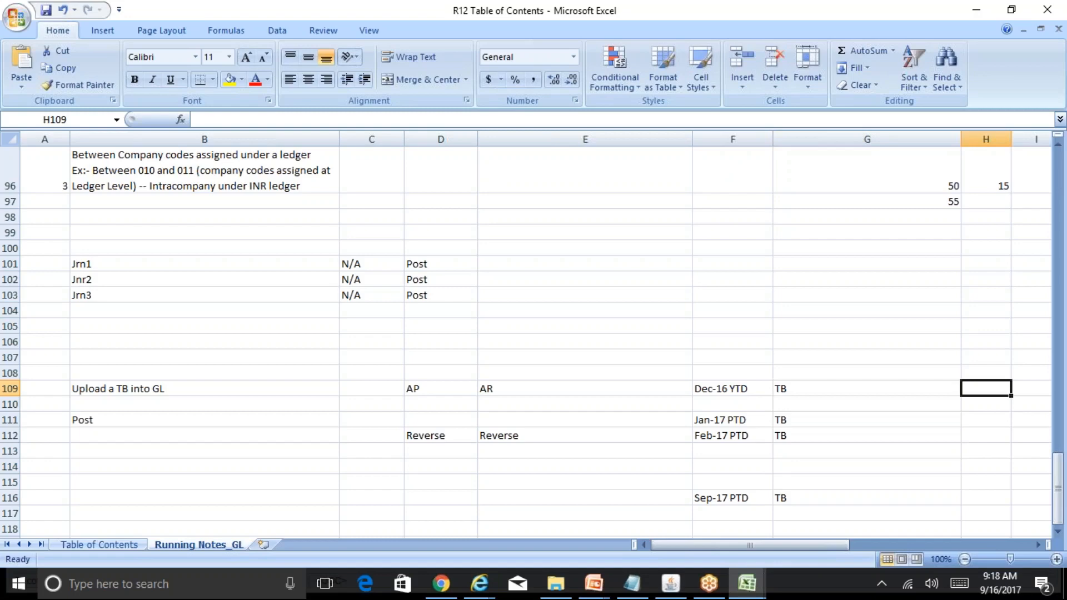
left_click(867, 388)
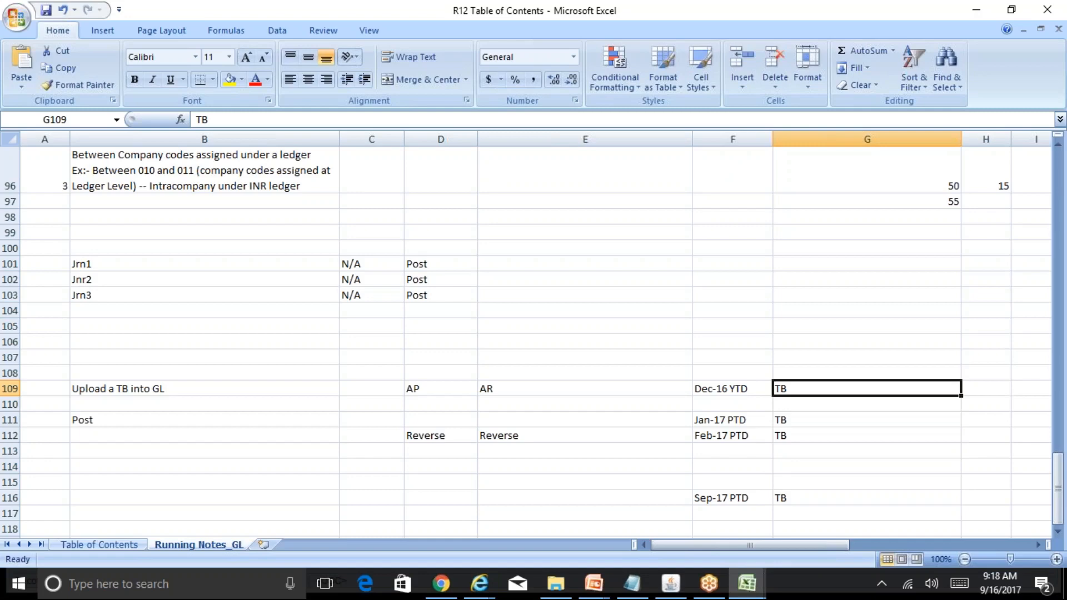
left_click(732, 389)
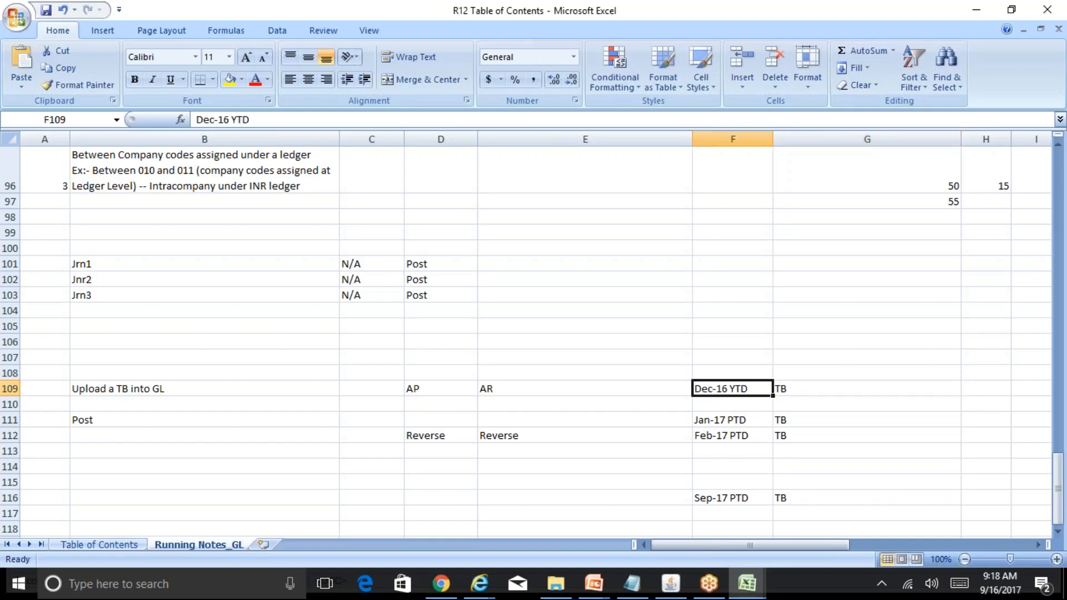
left_click(732, 404)
left_click(732, 419)
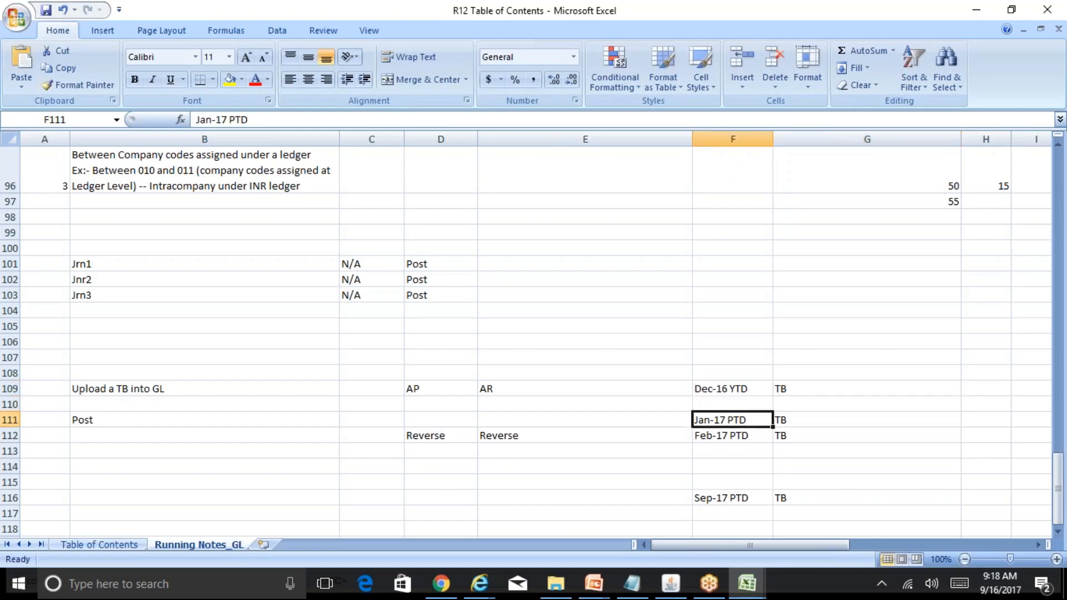
left_click(732, 435)
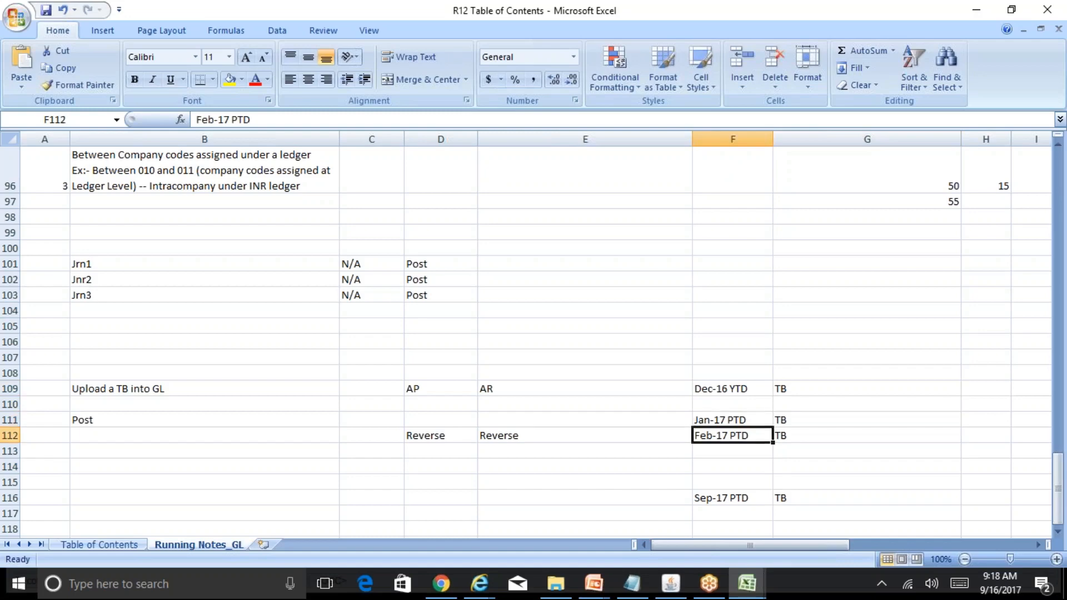
left_click(733, 451)
left_click(733, 482)
left_click(732, 498)
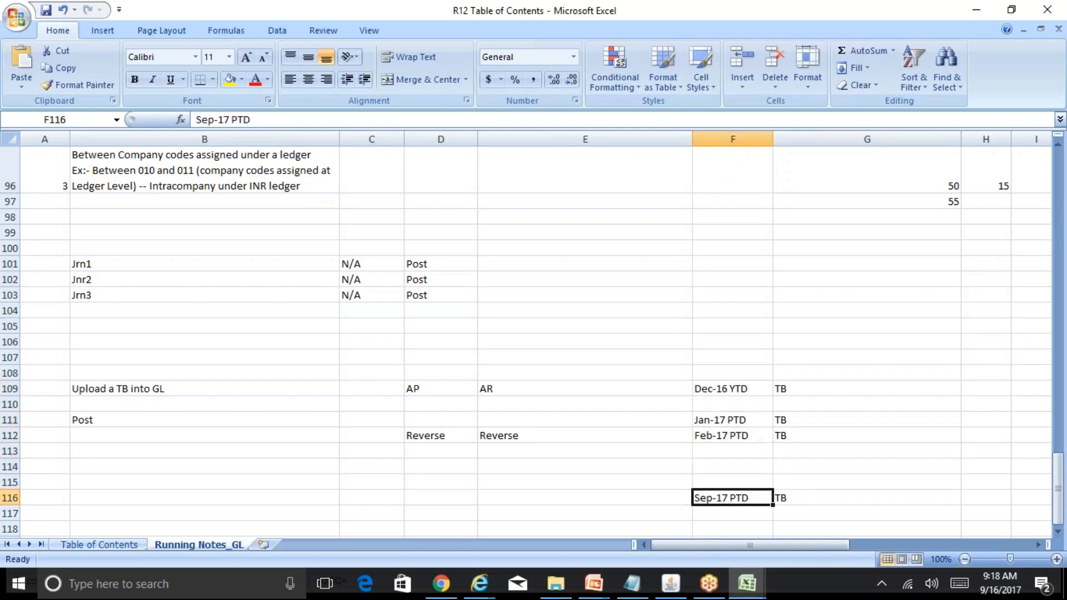
left_click(867, 498)
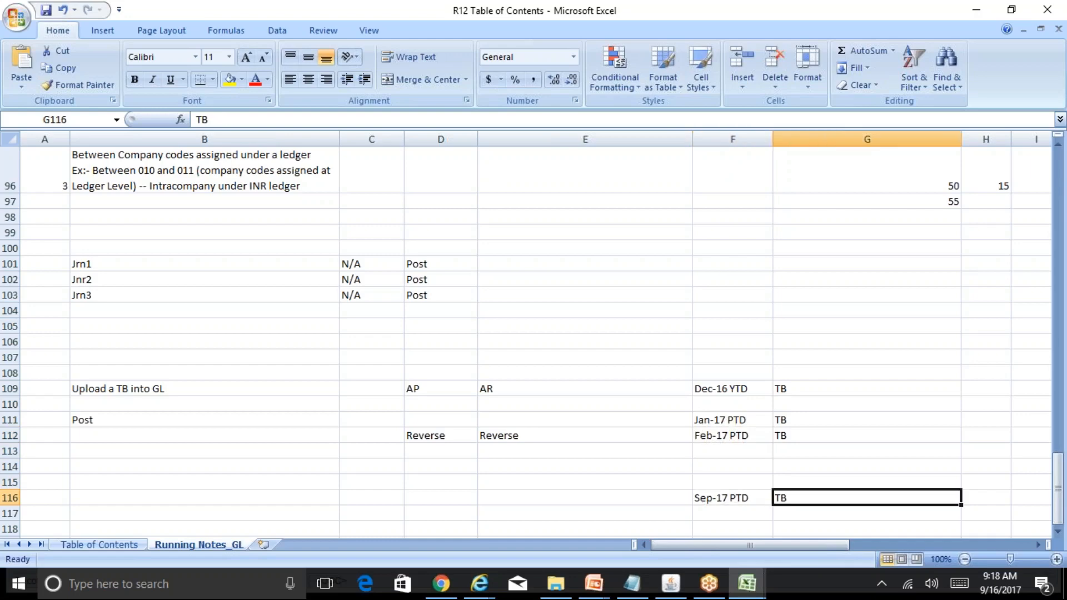
- Go back over the TB entries in column G between rows 109 and 116, ending on the Dec-16 YTD row
key("Up")
key("Up")
key("Up")
key("Up")
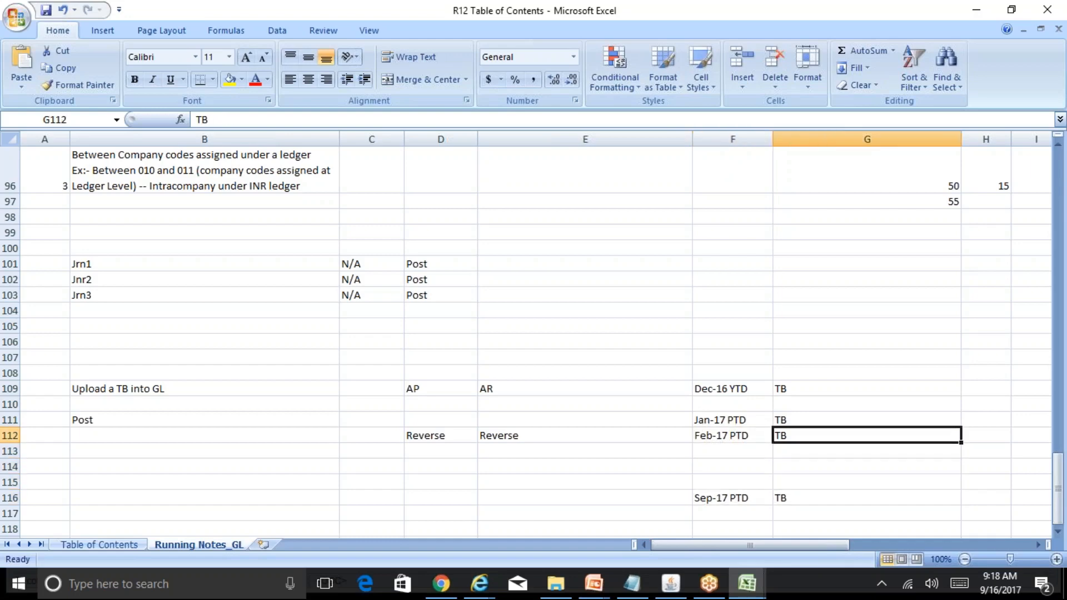
key("Down")
key("Up")
key("Up")
key("Up")
key("Up")
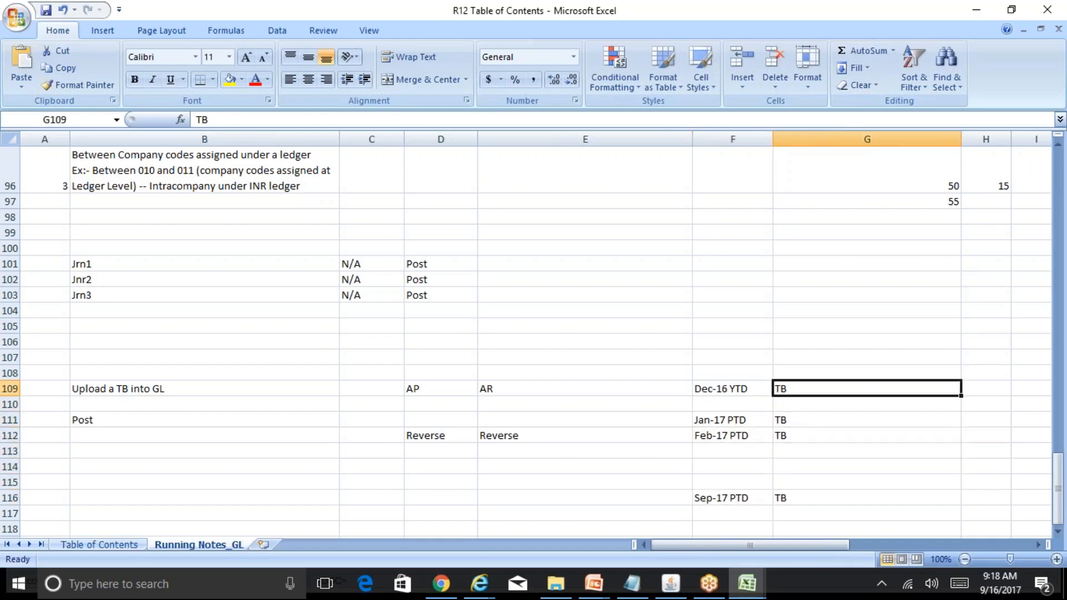
key("Down")
key("Down")
key("Down")
key("Down")
key("Down")
key("Down")
key("Down")
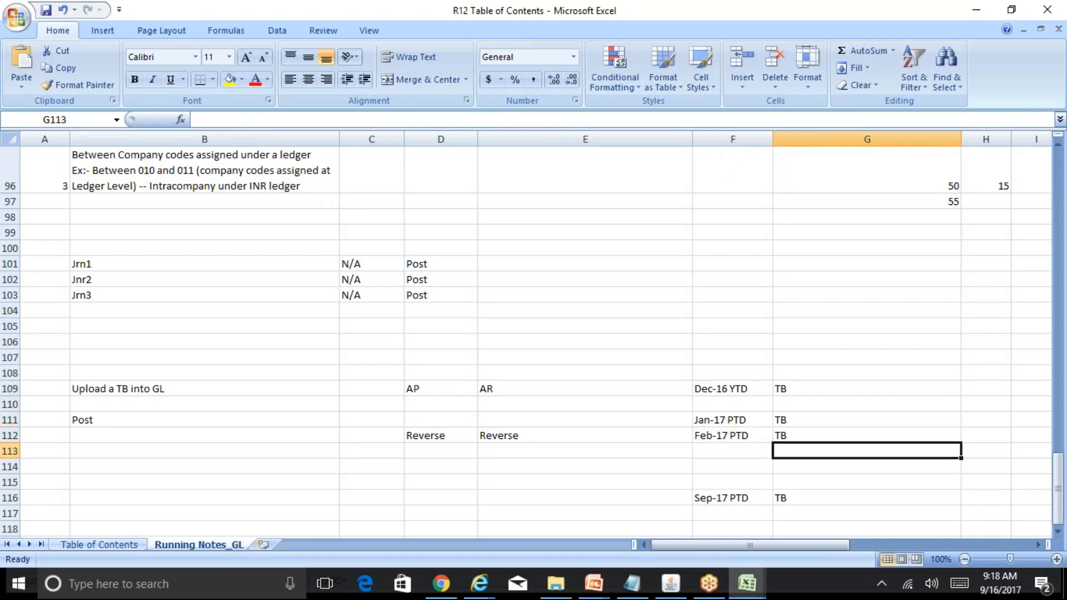
key("Up")
key("Up")
key("Up")
key("Up")
key("Up")
key("Up")
key("Up")
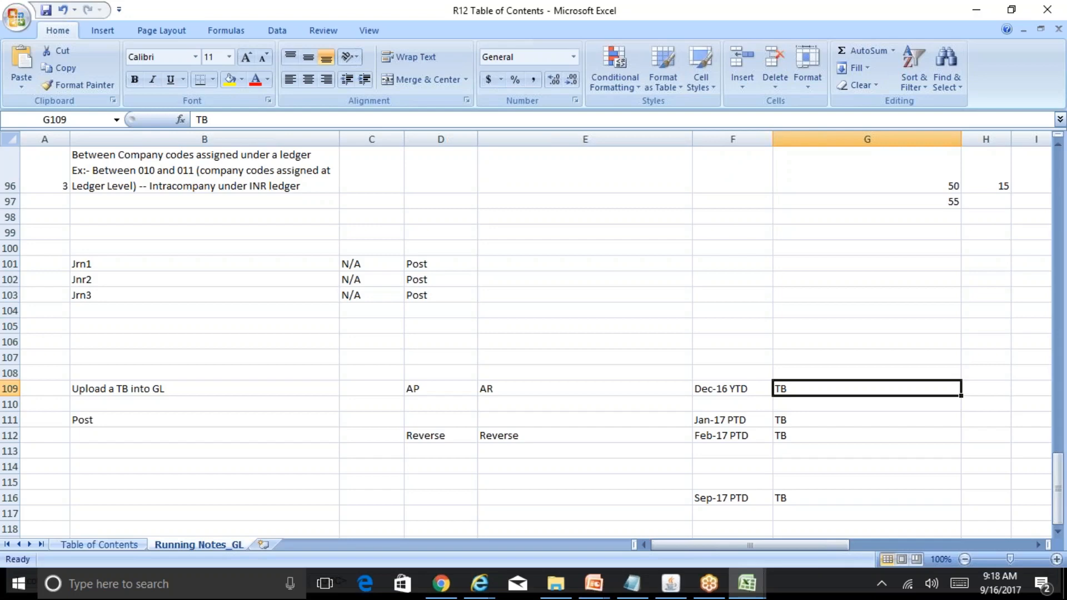
- Switch to Oracle Applications, close the Enter Journals form, and open the Journal Sources form by searching functions for "%sources%"
left_click(671, 584)
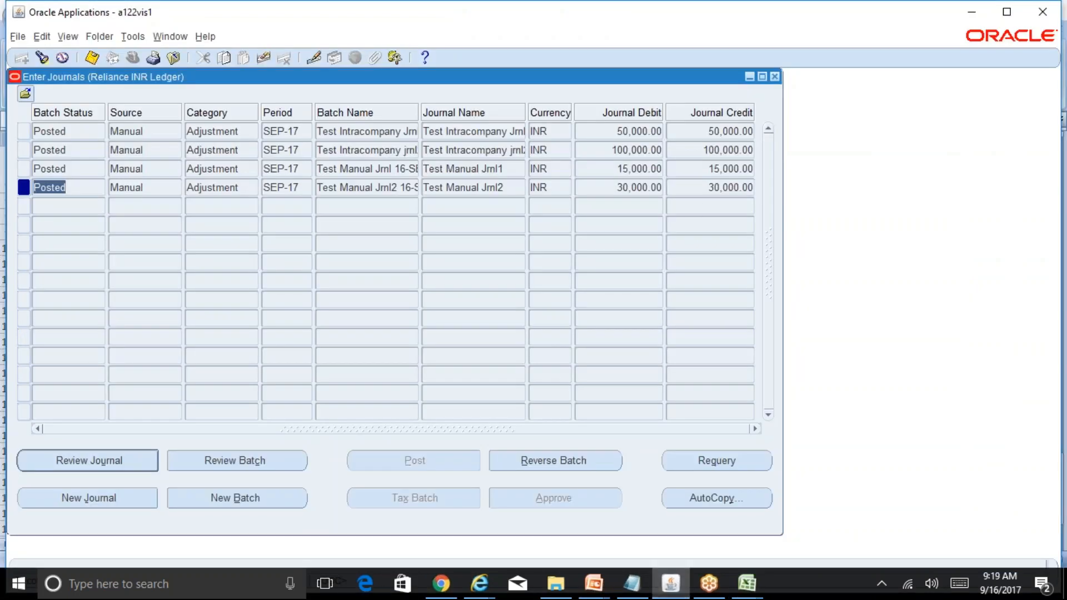
left_click(775, 76)
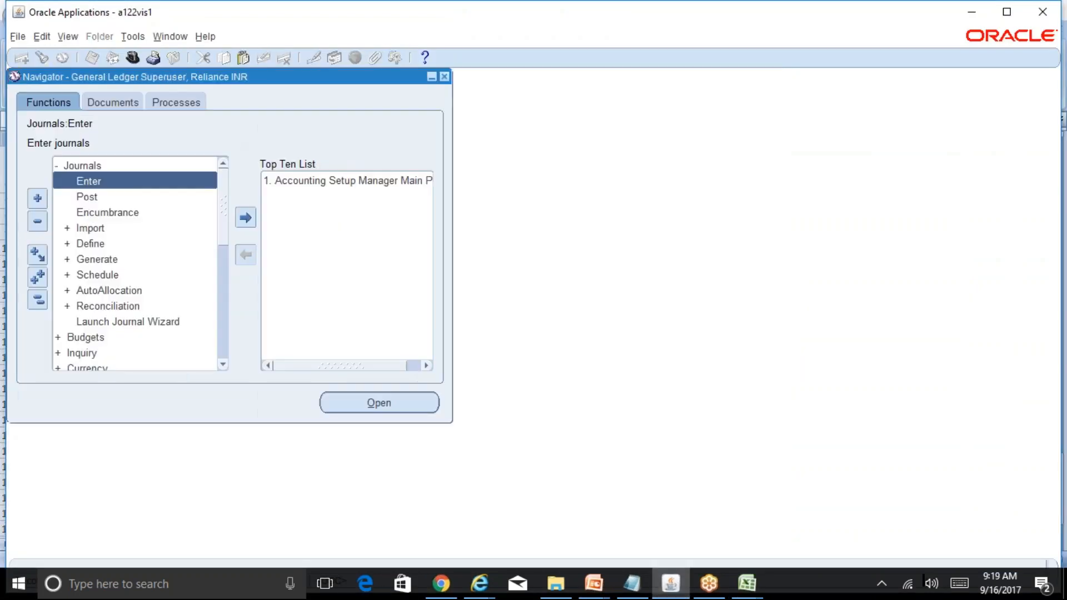
key("ctrl+l")
left_click(138, 167)
type("so")
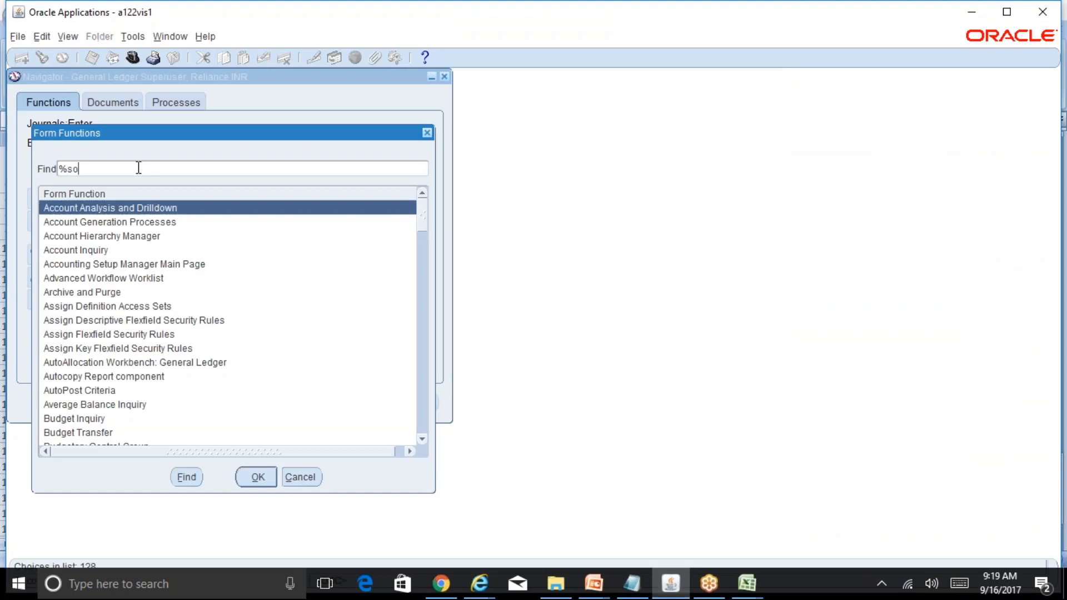
type("urces%")
left_click(187, 476)
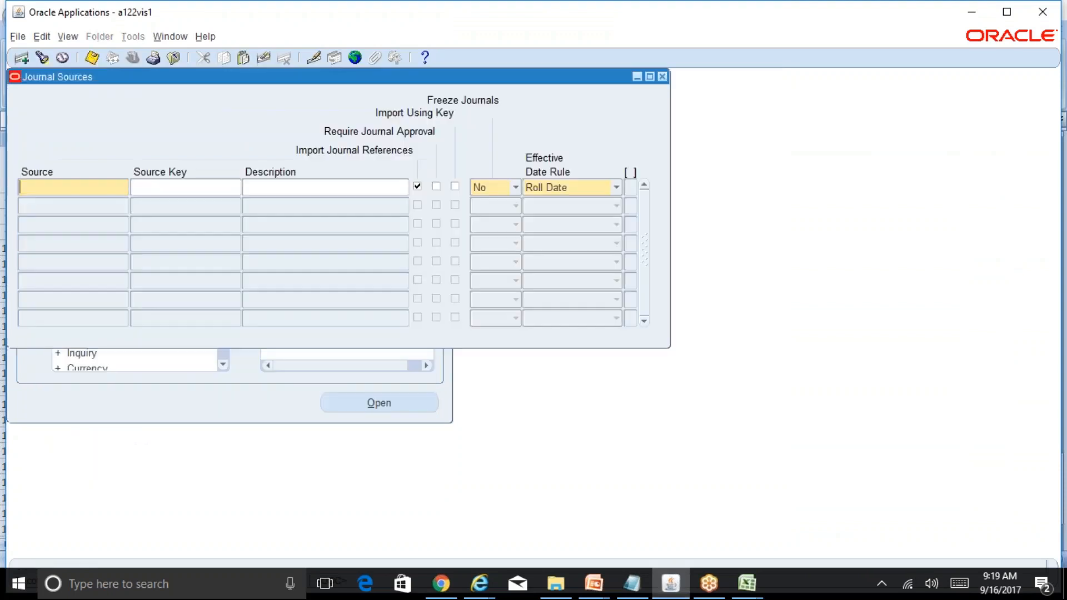
- Query the Journal Sources form for the source named Manual
key("F11")
type("MAn")
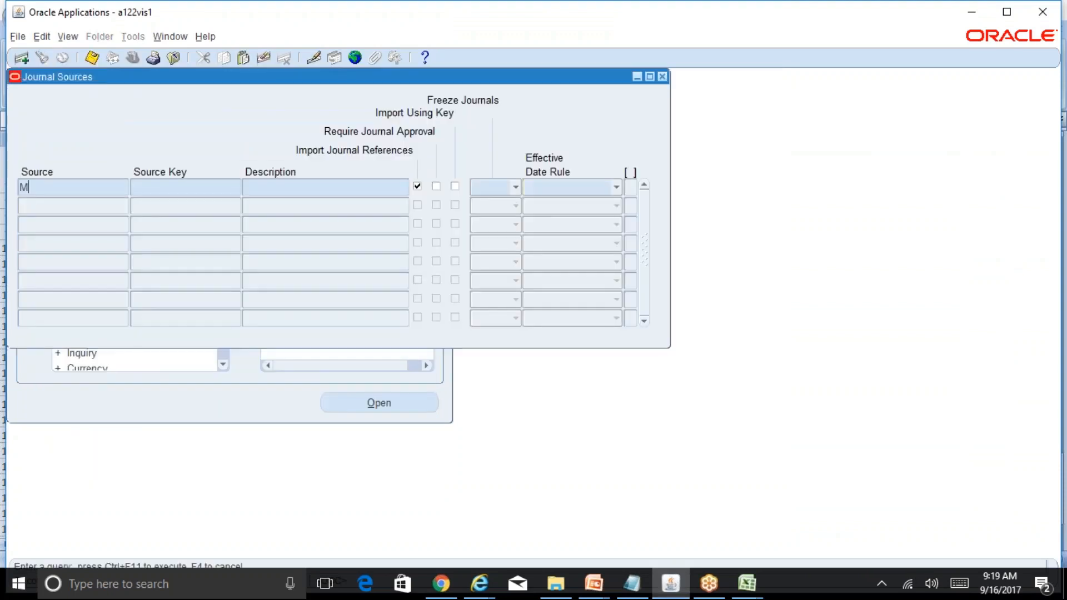
key("BackSpace")
key("BackSpace")
type("anual")
key("ctrl+F11")
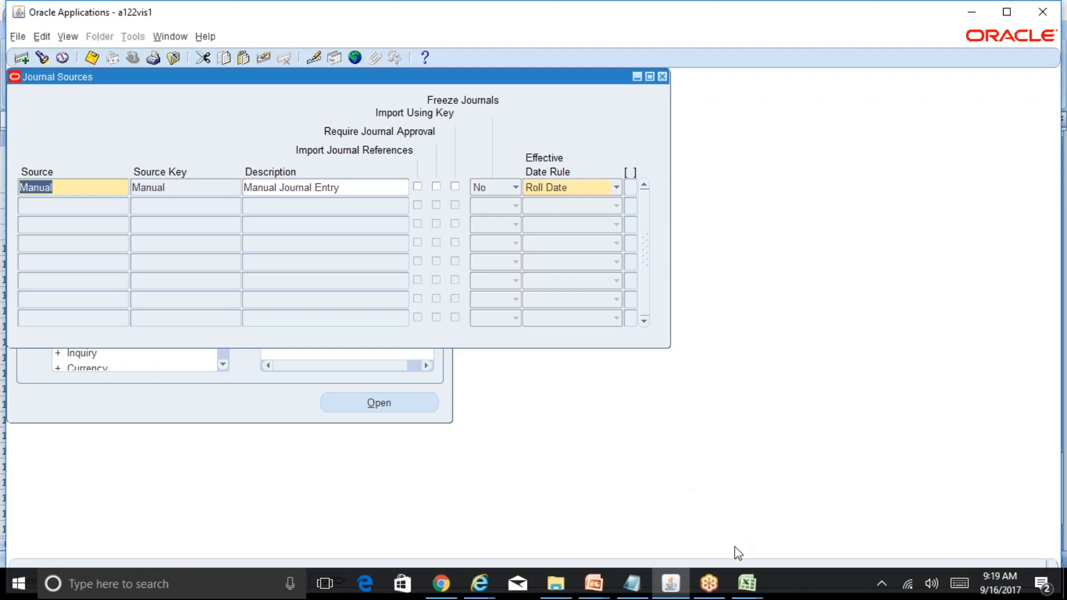
- Switch to Excel and view the automatic posting criteria in BR100_Financials_GL and the TB notes in R12 Table of Contents
left_click(744, 582)
left_click(816, 544)
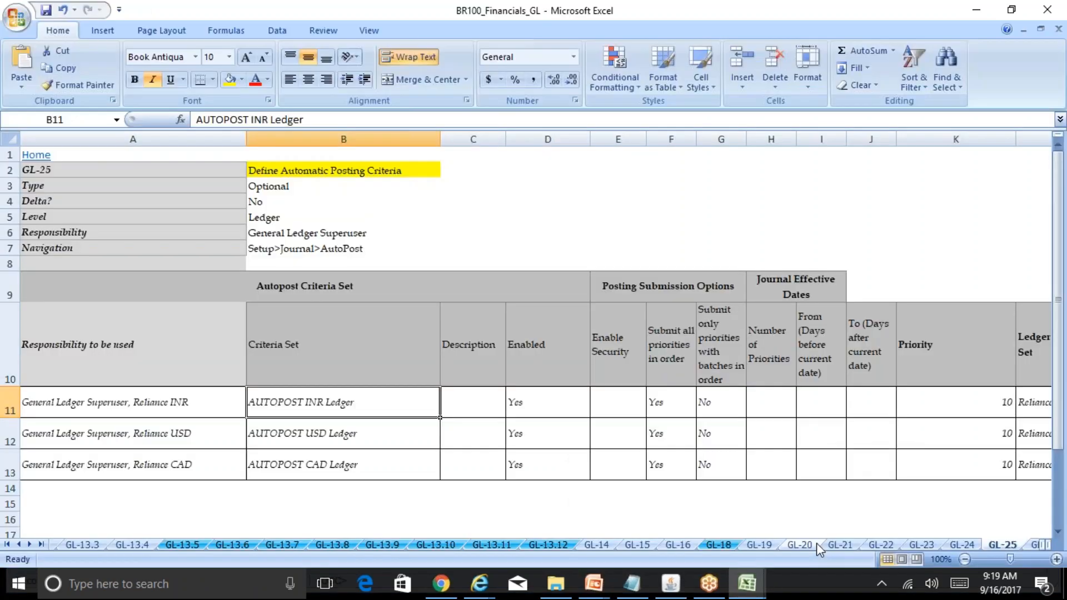
mouse_move(747, 592)
left_click(716, 555)
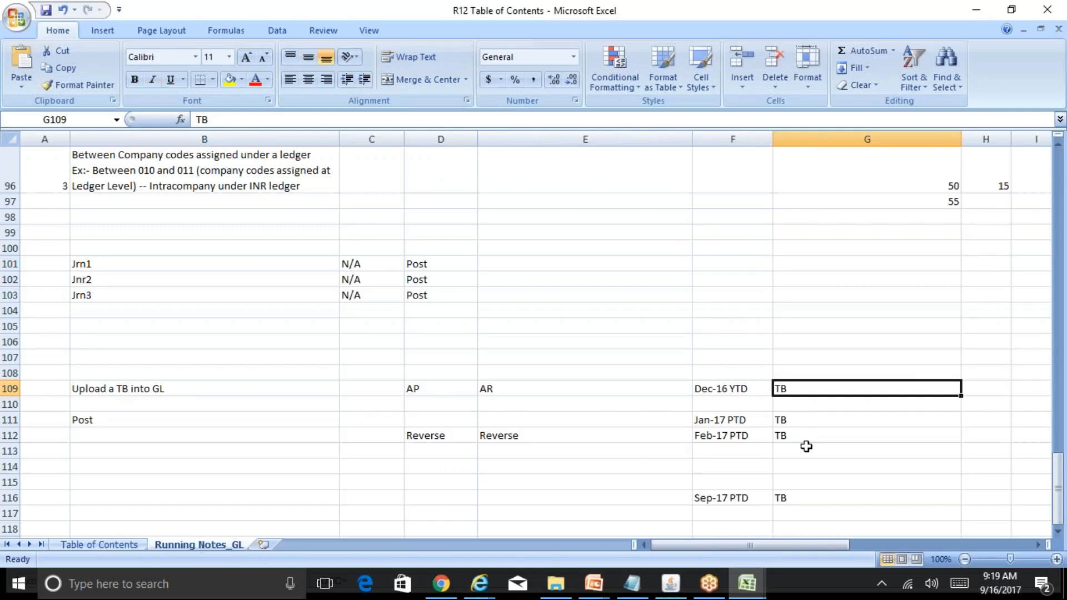
- Return to Oracle Applications and examine the Manual journal source's name, key and Require Journal Approval setting
key("alt+Tab")
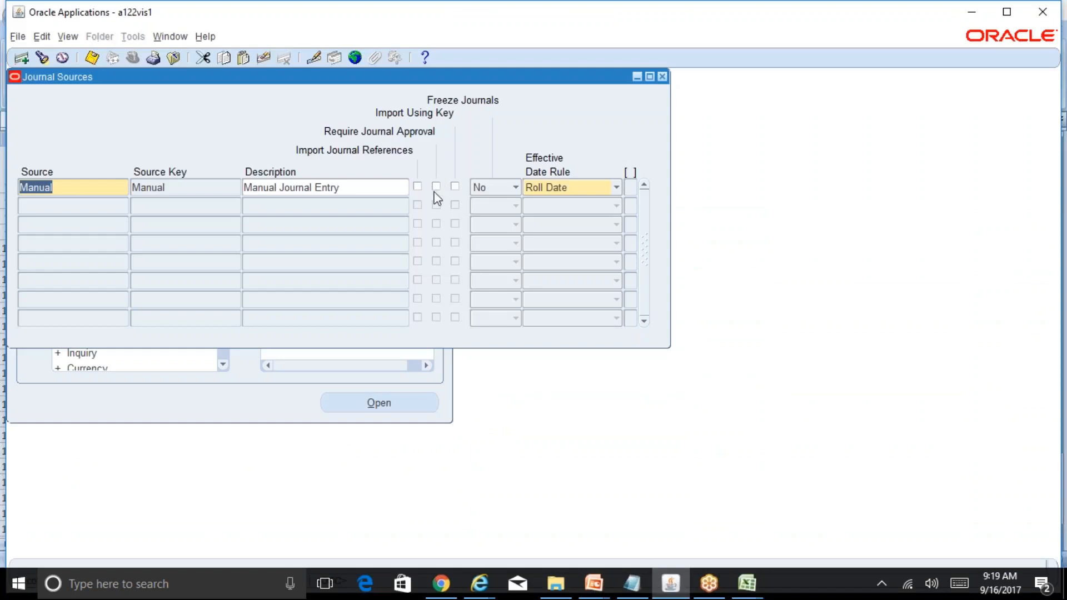
double_click(169, 188)
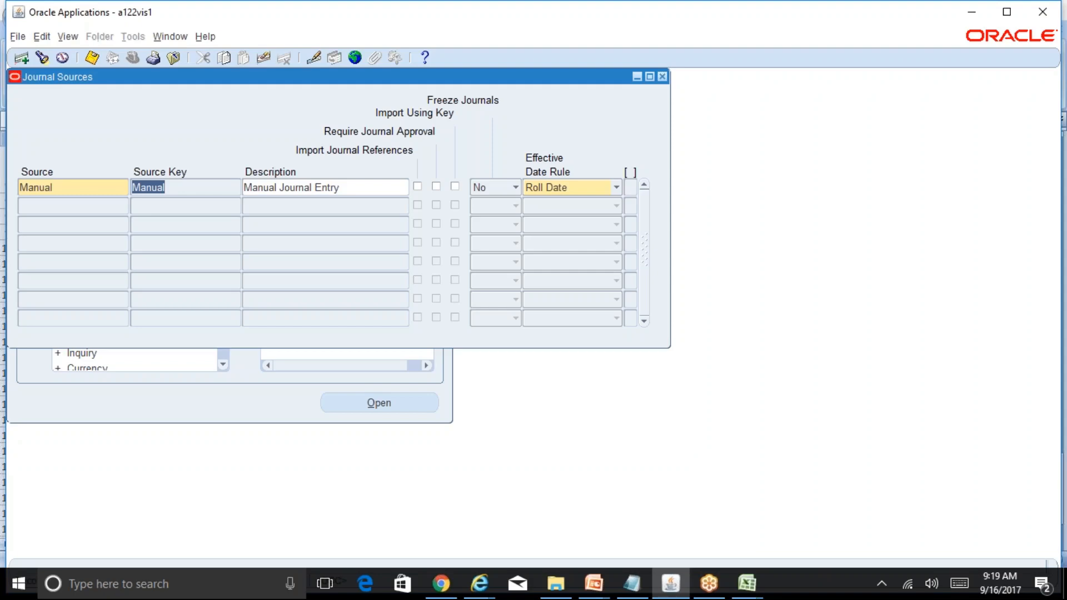
double_click(113, 183)
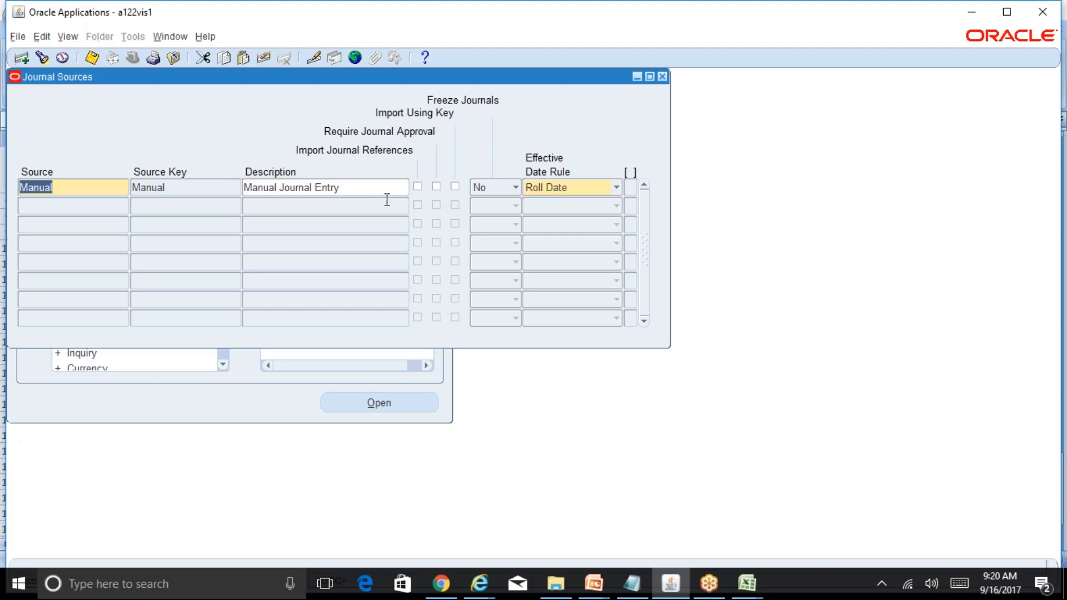
- Focus the Manual source's description in Journal Sources, and switch to the R12 Table of Contents workbook in Excel
left_click(365, 189)
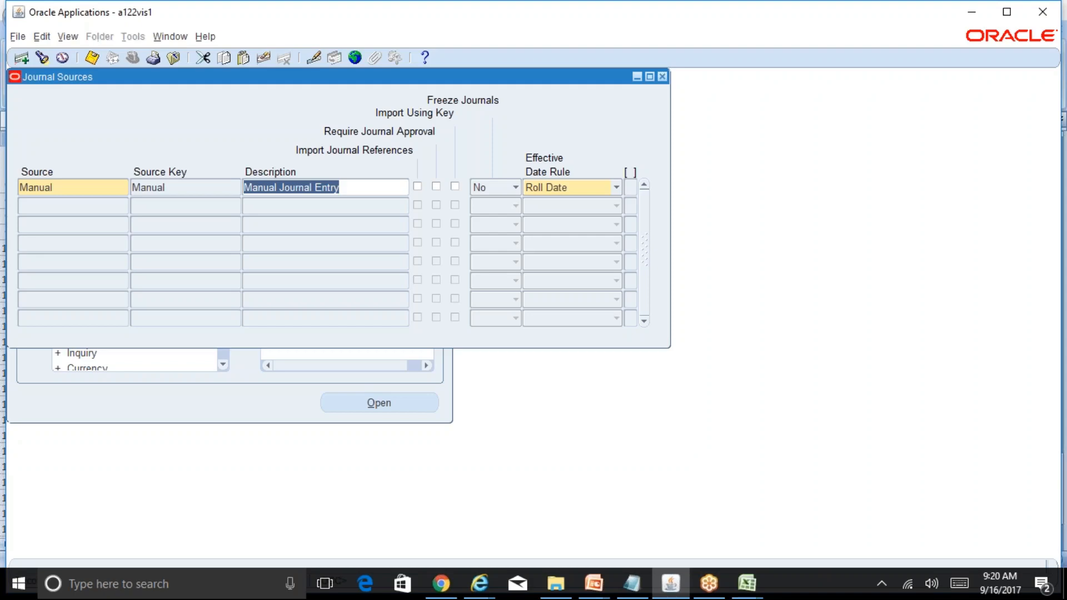
left_click(757, 587)
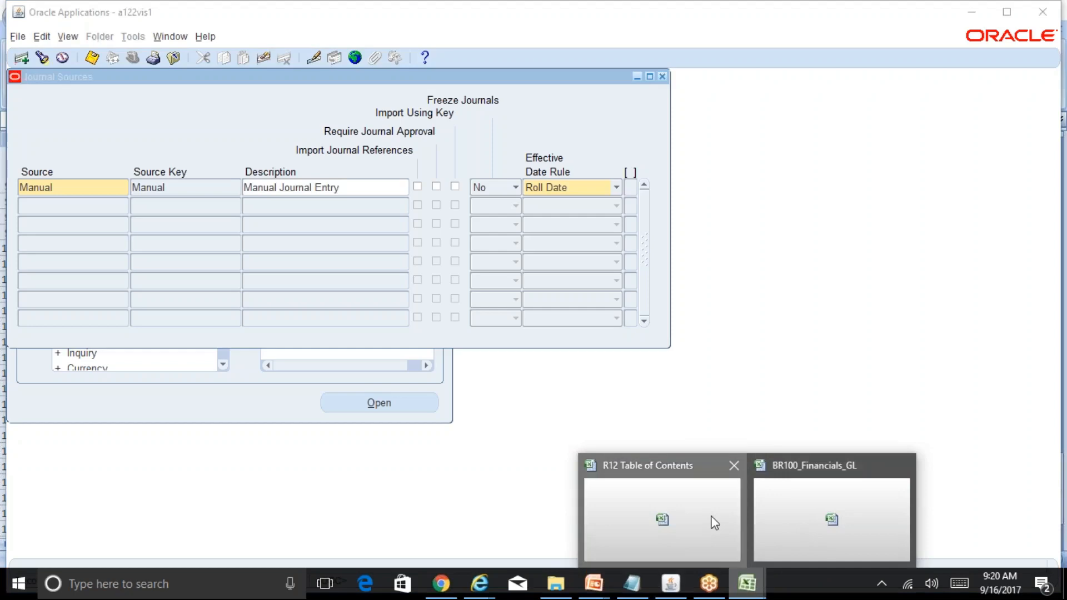
left_click(710, 519)
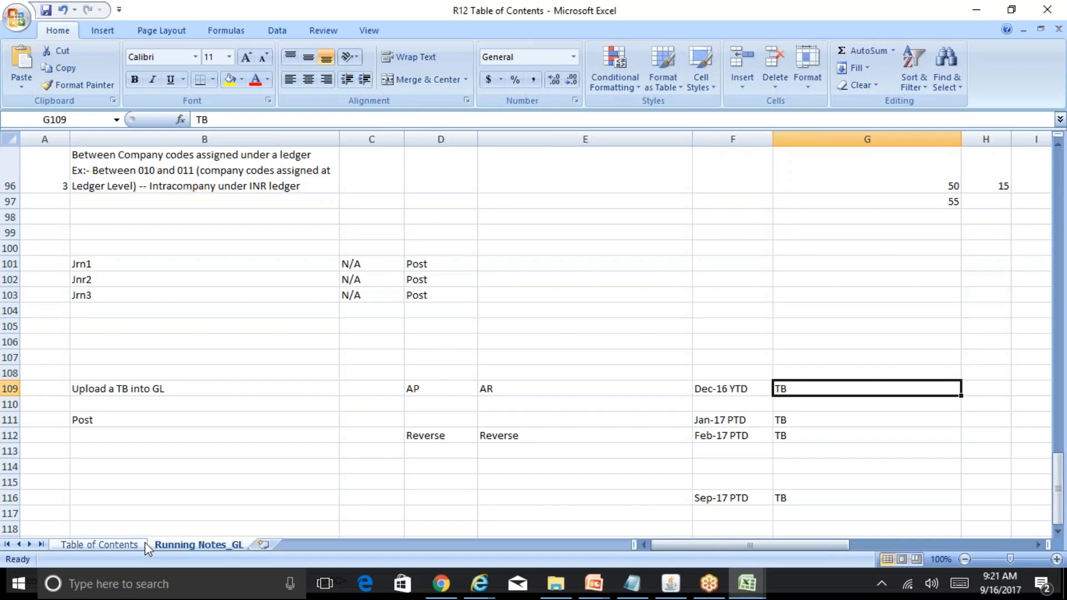
- Examine the TB entries in column G of Running Notes_GL, covering the periods from Dec-16 YTD to Sep-17 PTD
key("Down")
key("Down")
key("Down")
key("Down")
key("Down")
key("Down")
key("Down")
key("Down")
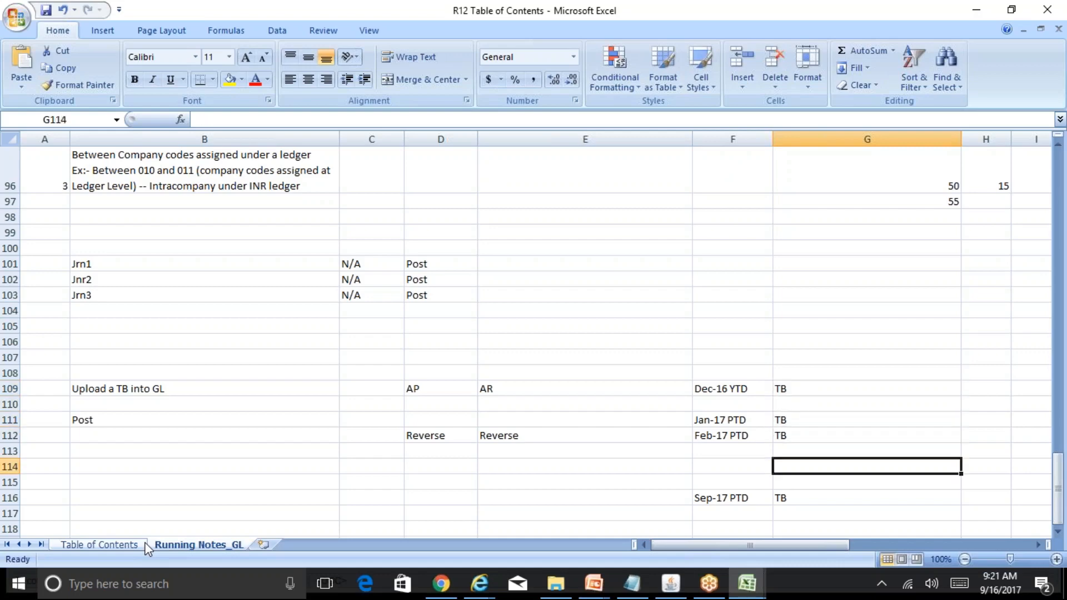
key("Down")
key("Down")
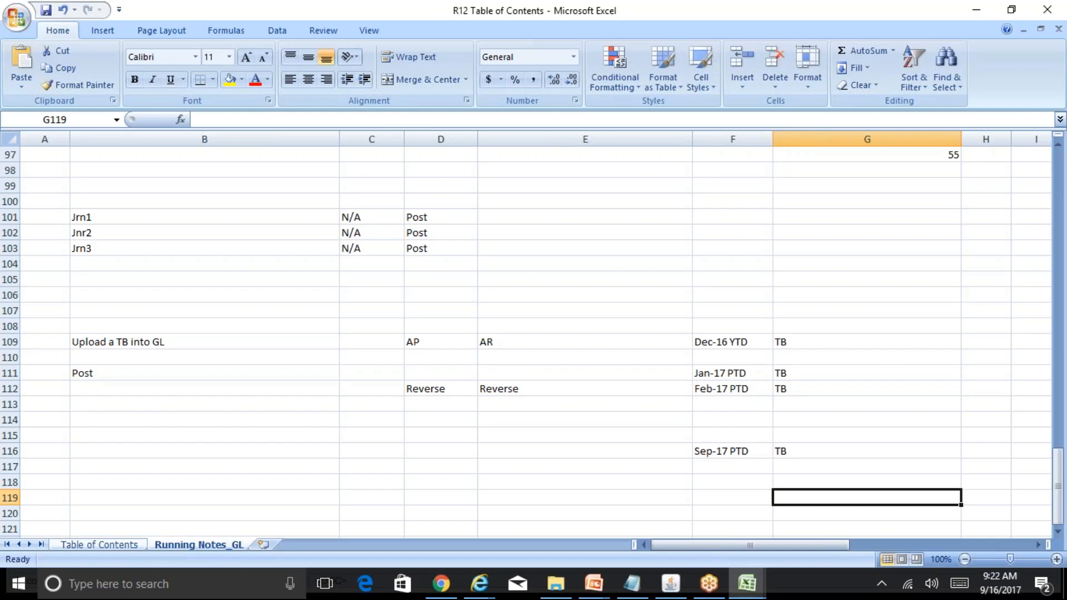
key("Up")
key("Up")
key("Up")
key("Up")
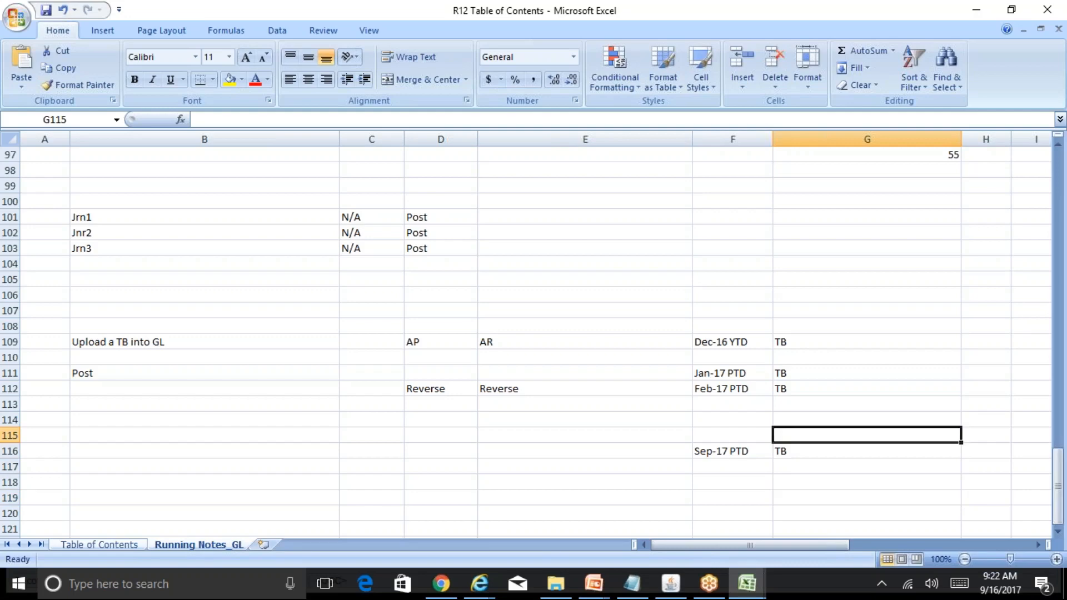
key("Up")
key("Up")
key("Up")
key("Up")
key("Up")
key("Up")
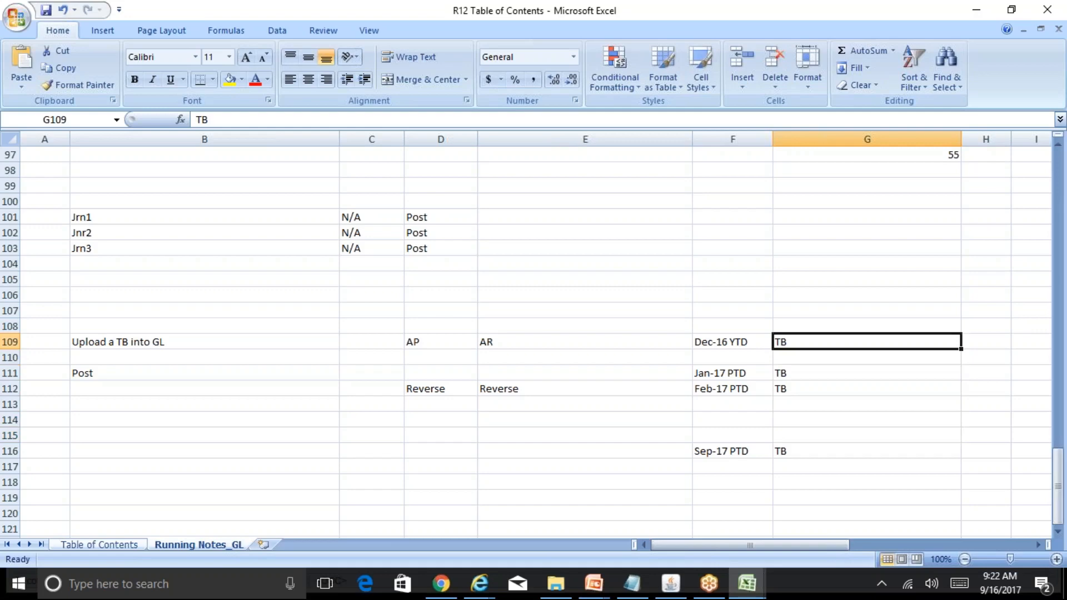
key("Down")
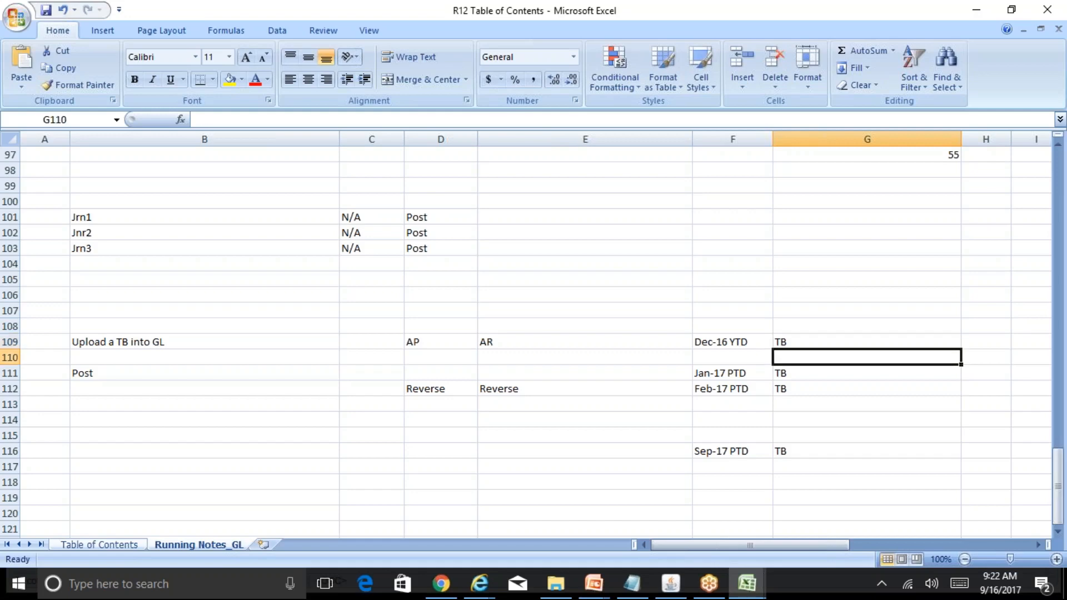
key("Up")
key("Down")
key("Down")
key("Down")
key("Down")
key("Down")
key("Down")
key("Down")
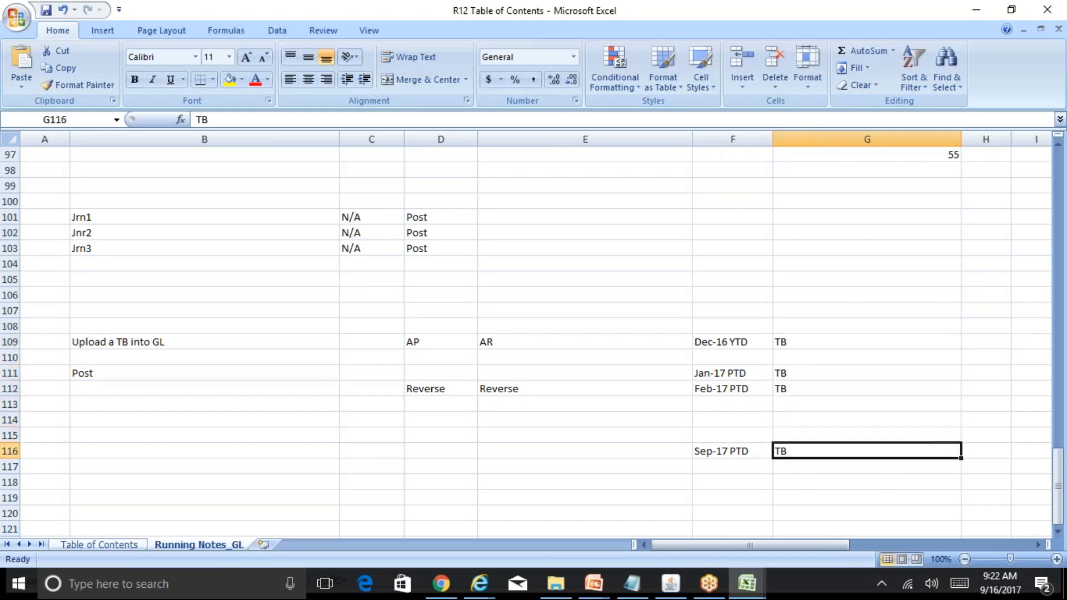
- Compare the Dec-16 YTD, Jan-17 PTD and Sep-17 PTD rows of the TB notes, moving along column H beside them
key("Right")
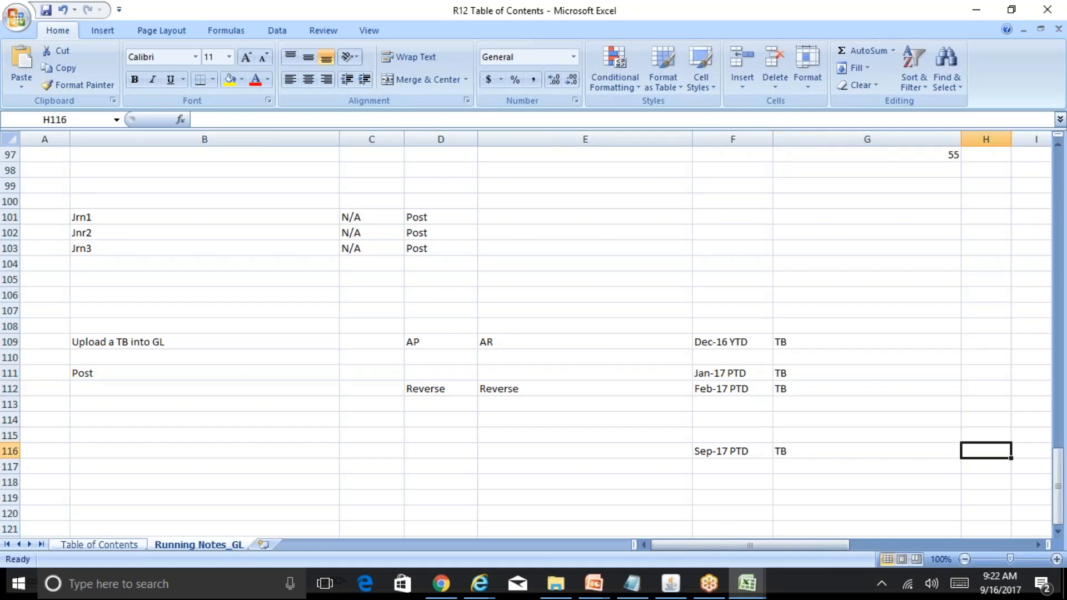
key("Up")
key("Up")
key("Up")
key("Up")
key("Up")
key("Up")
key("Up")
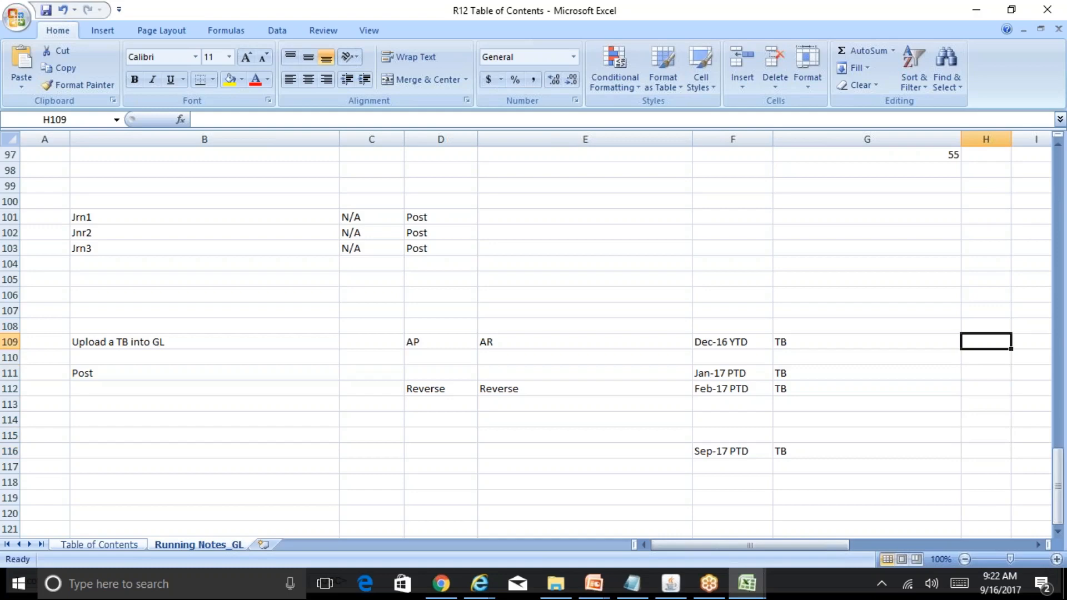
key("Down")
key("Down")
key("Down")
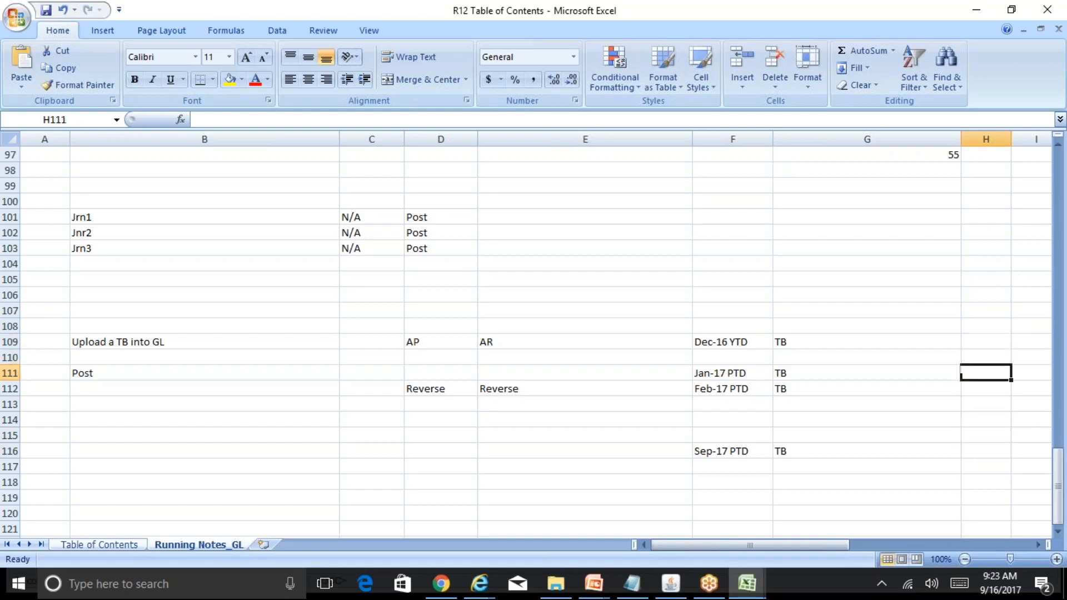
key("Up")
key("Up")
key("Up")
key("Down")
key("Down")
key("Down")
key("Down")
key("Down")
key("Down")
key("Down")
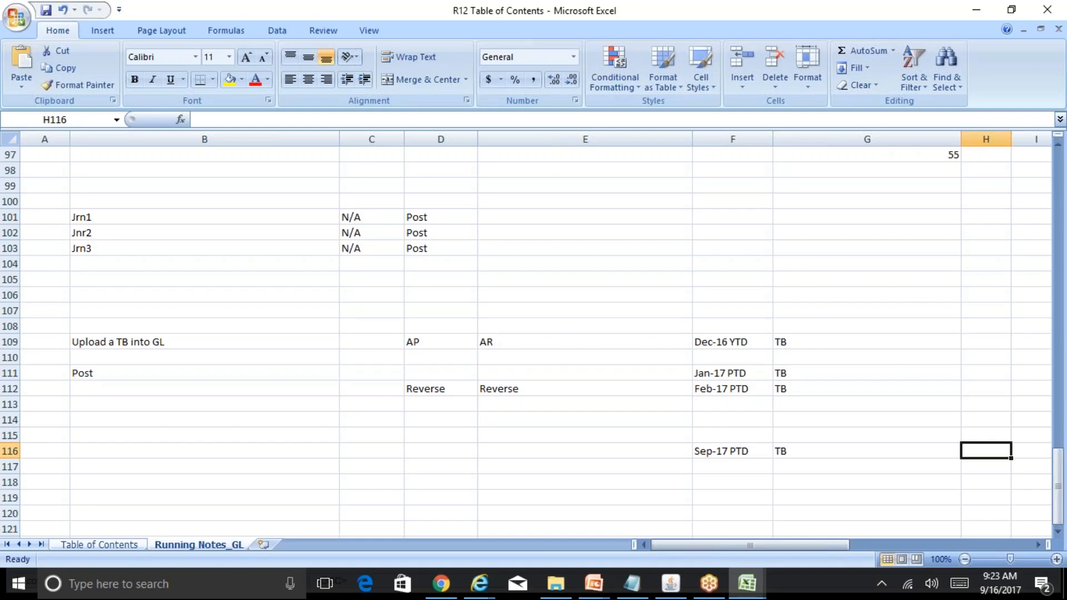
- Leave the Sep-17 PTD row of the TB notes and open the Table of Contents sheet
key("Left")
key("Left")
key("Left")
key("Left")
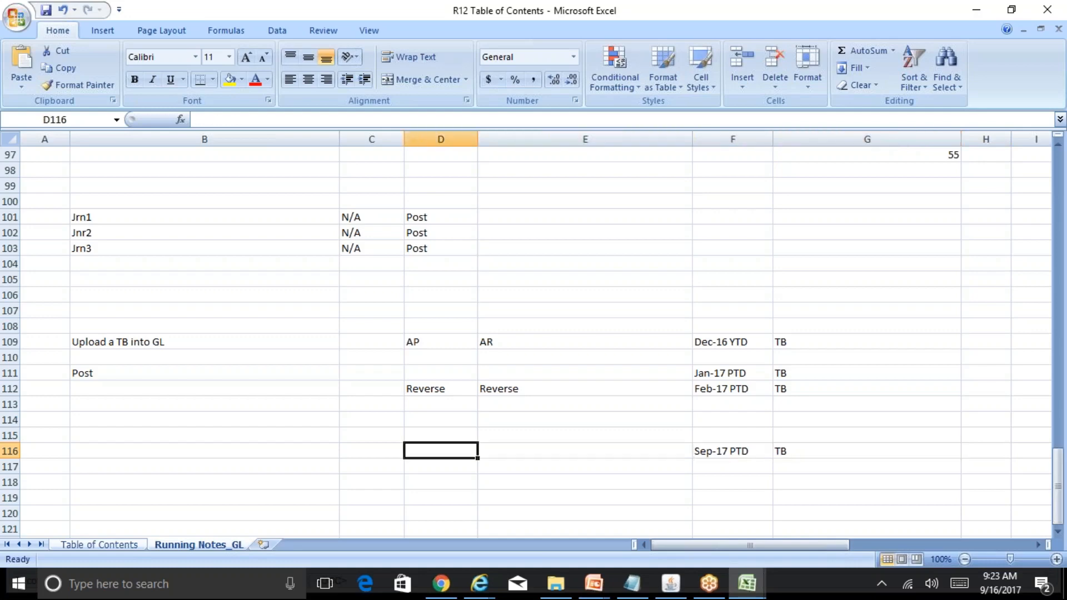
left_click(105, 544)
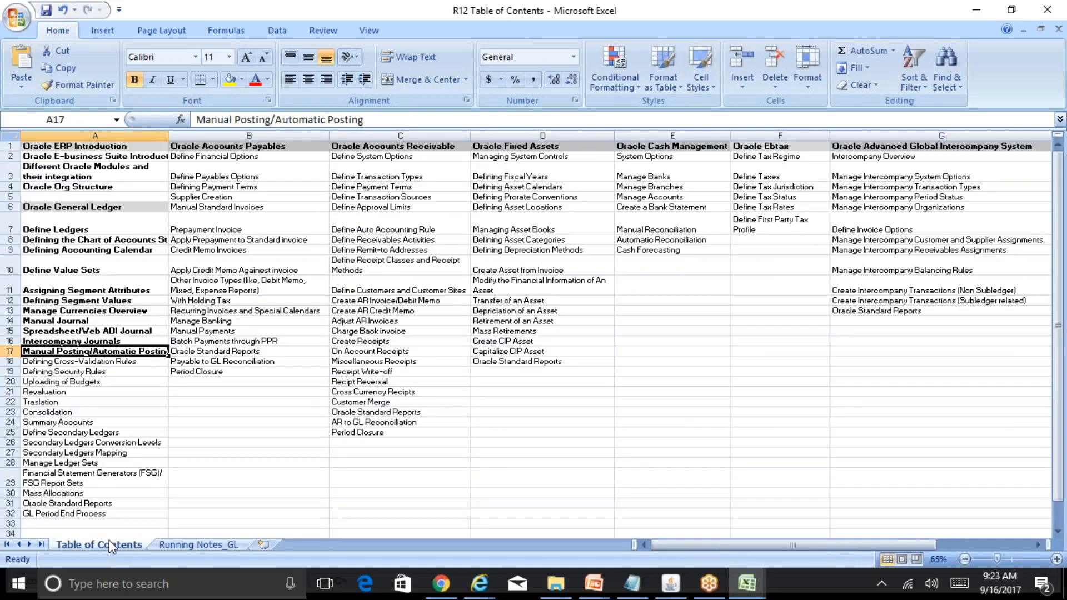